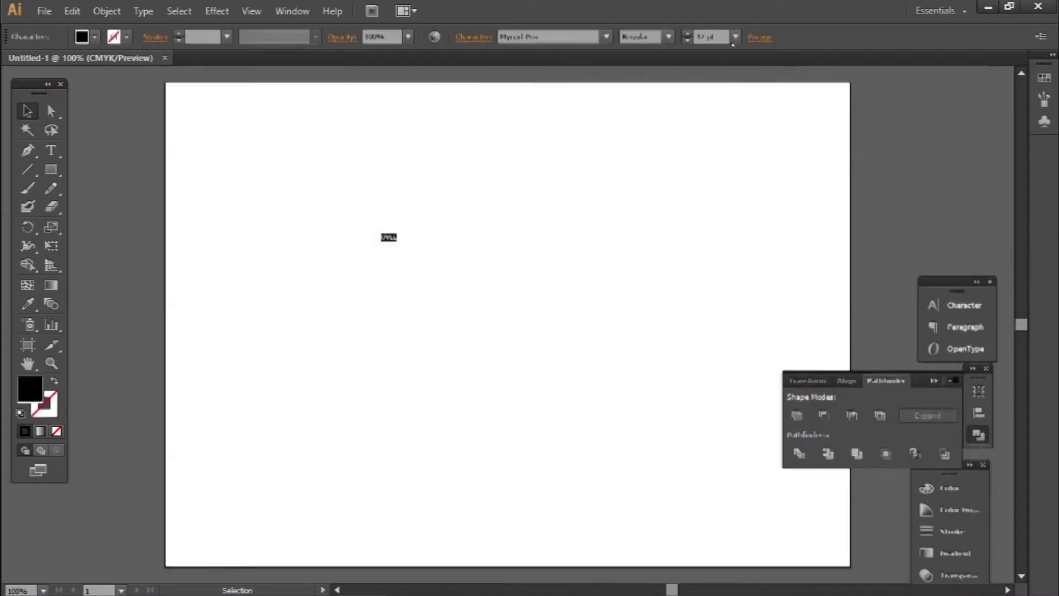
Step: Set the OVEL text to 72 pt using the font-size list
{"action": "left_click", "coordinate": [735, 37]}
{"action": "left_click", "coordinate": [736, 295]}
Step: Move the OVEL text to the artboard's upper left
{"action": "key", "text": "Escape"}
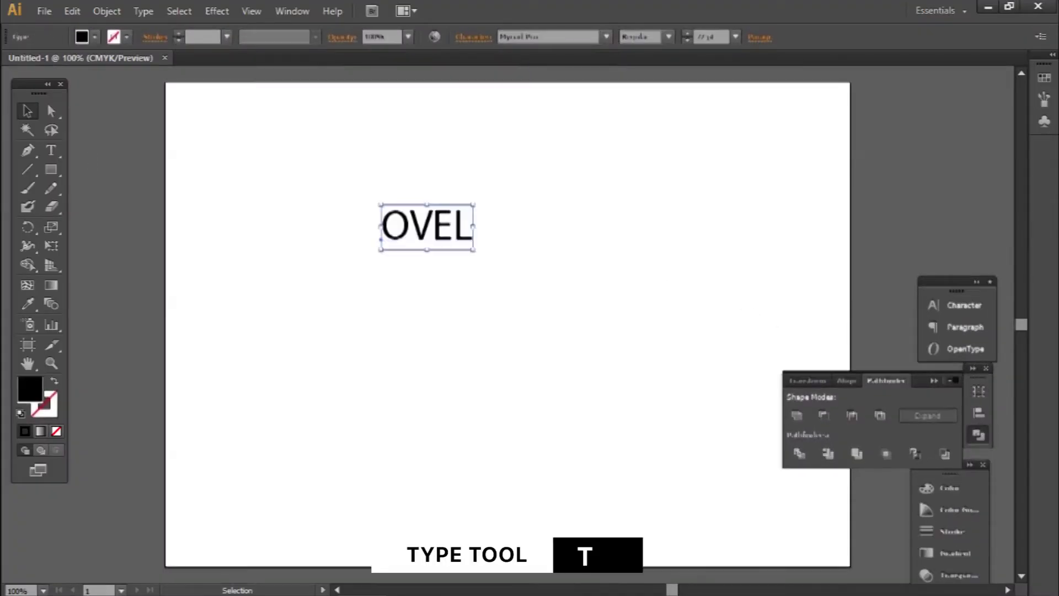
{"action": "left_click_drag", "start_coordinate": [424, 233], "coordinate": [272, 173]}
{"action": "left_click", "coordinate": [294, 291]}
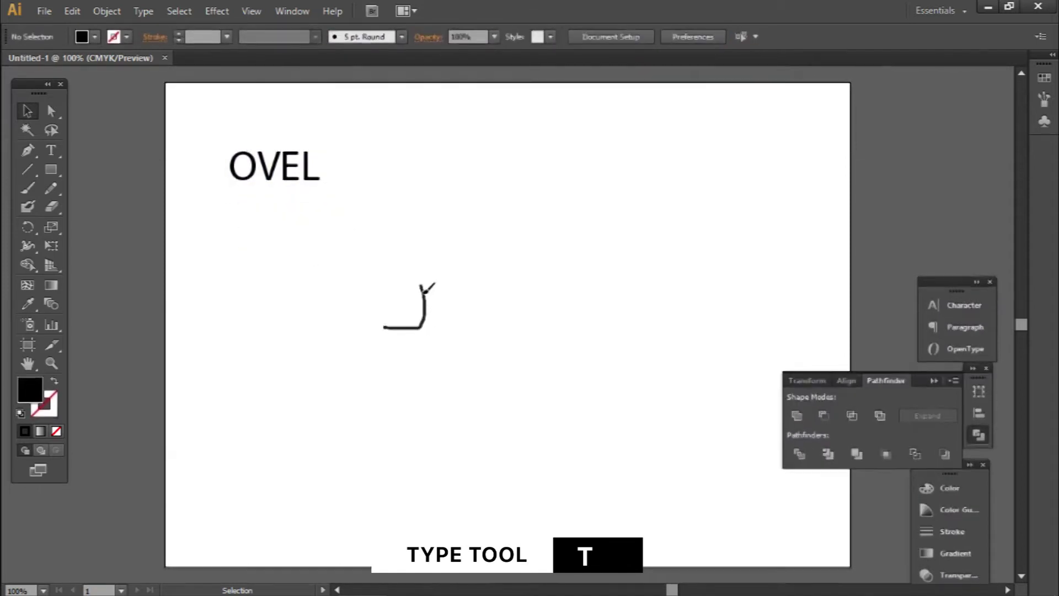
Step: Sketch freehand box-shaped and circular strokes with the Paintbrush
{"action": "left_click_drag", "start_coordinate": [424, 299], "coordinate": [369, 342]}
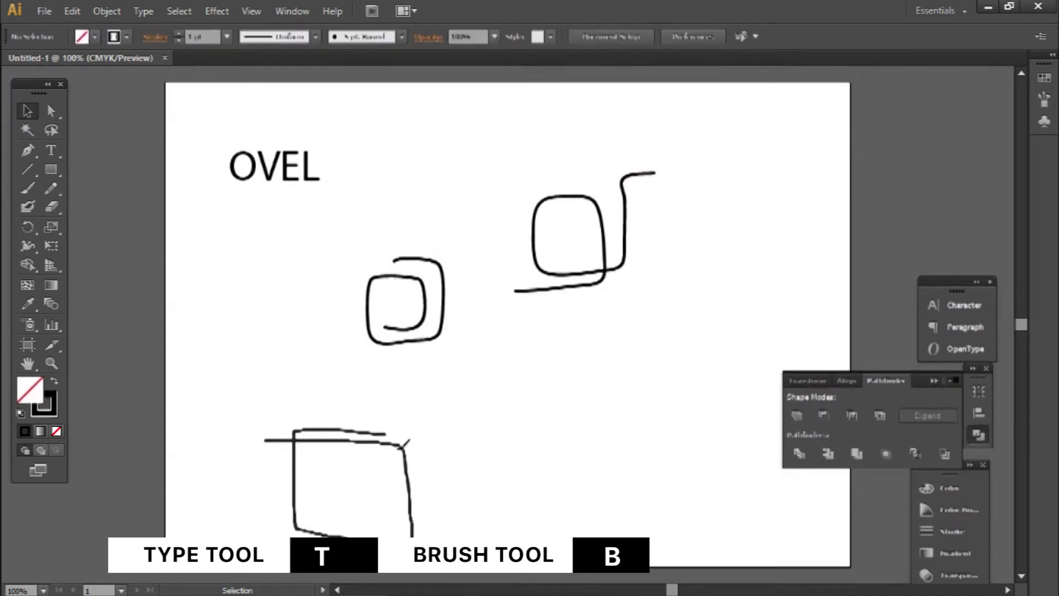
{"action": "left_click_drag", "start_coordinate": [407, 442], "coordinate": [468, 531]}
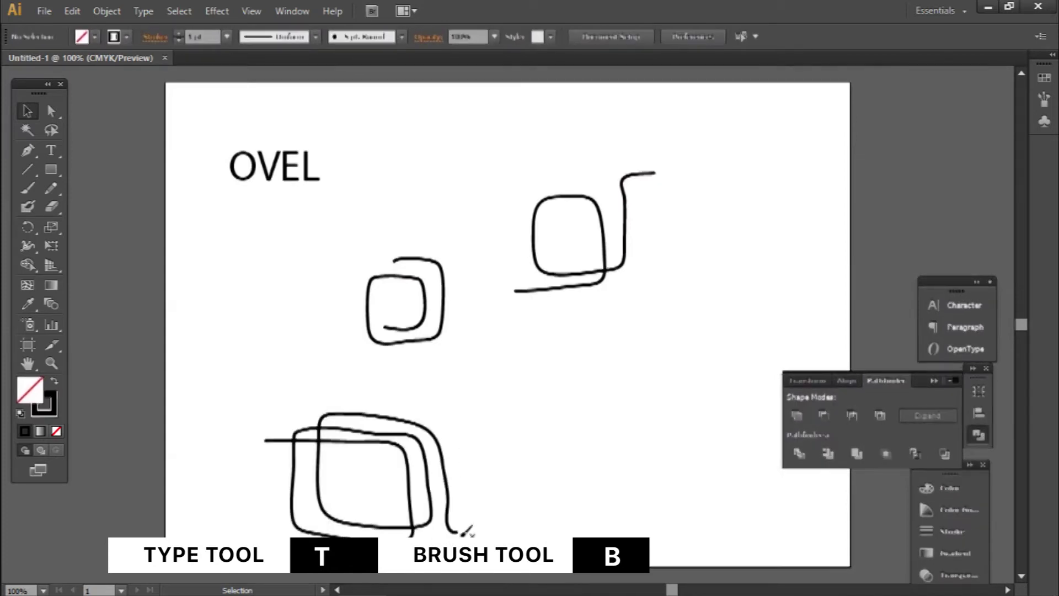
{"action": "left_click_drag", "start_coordinate": [573, 447], "coordinate": [606, 502]}
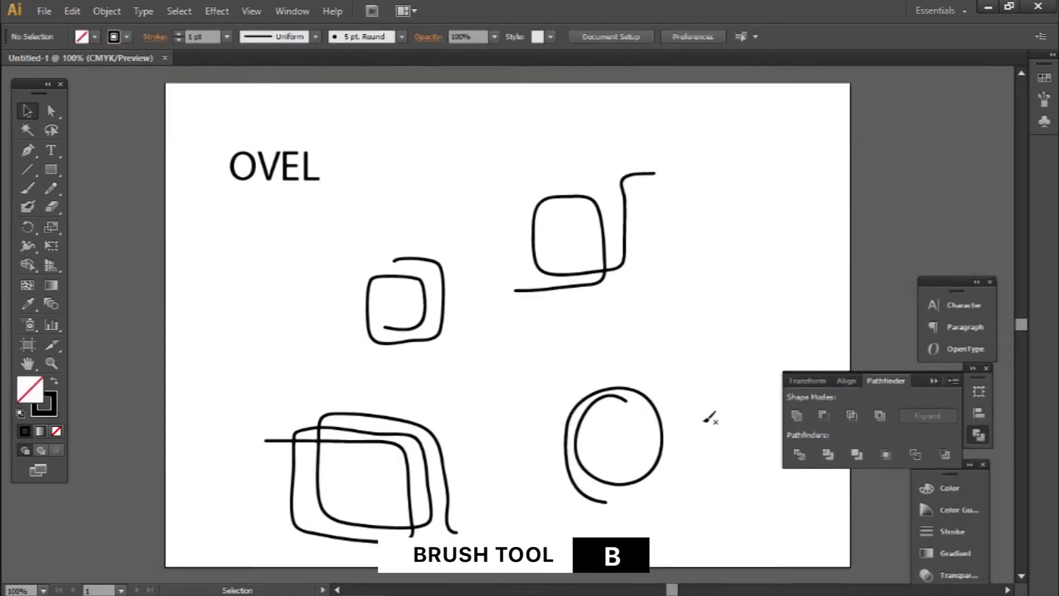
{"action": "left_click_drag", "start_coordinate": [534, 415], "coordinate": [571, 469]}
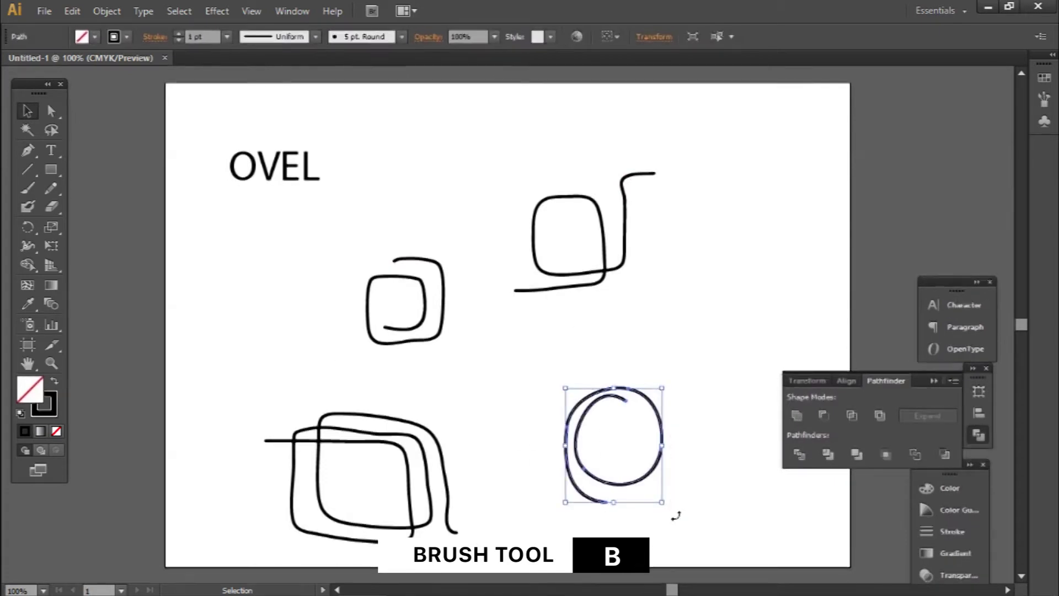
{"action": "left_click", "coordinate": [675, 516]}
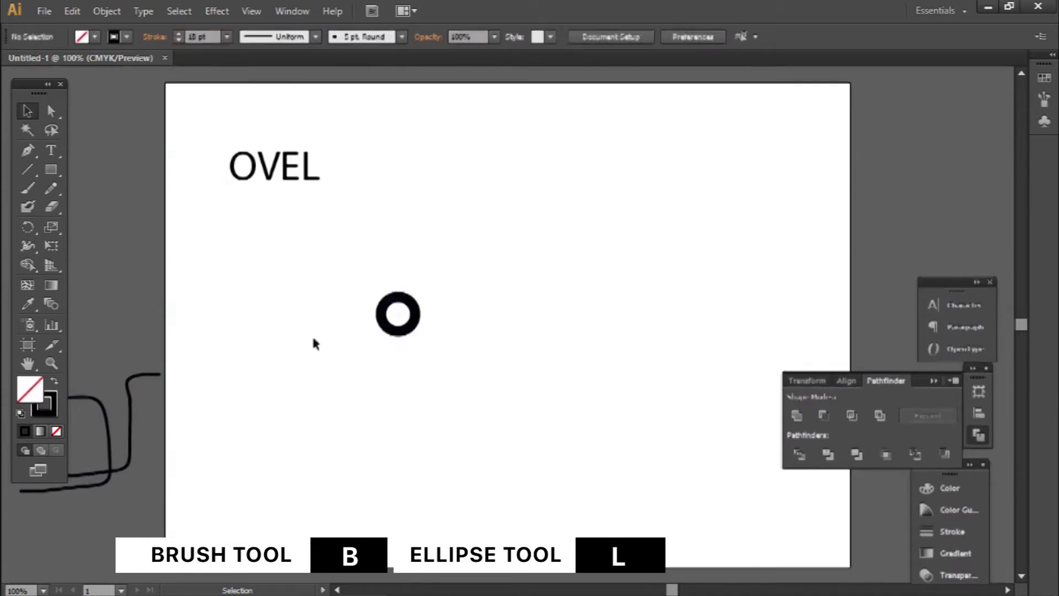
Step: Draw an enlarged quarter-circle arc with a straight line section leading into it
{"action": "left_click_drag", "start_coordinate": [575, 350], "coordinate": [624, 303]}
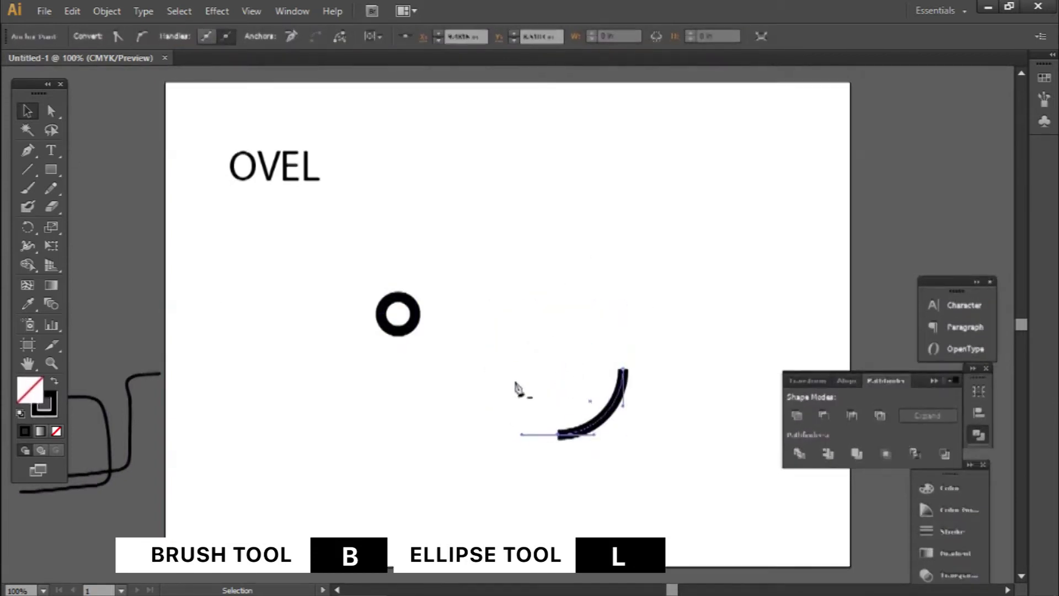
{"action": "left_click_drag", "start_coordinate": [610, 436], "coordinate": [474, 287]}
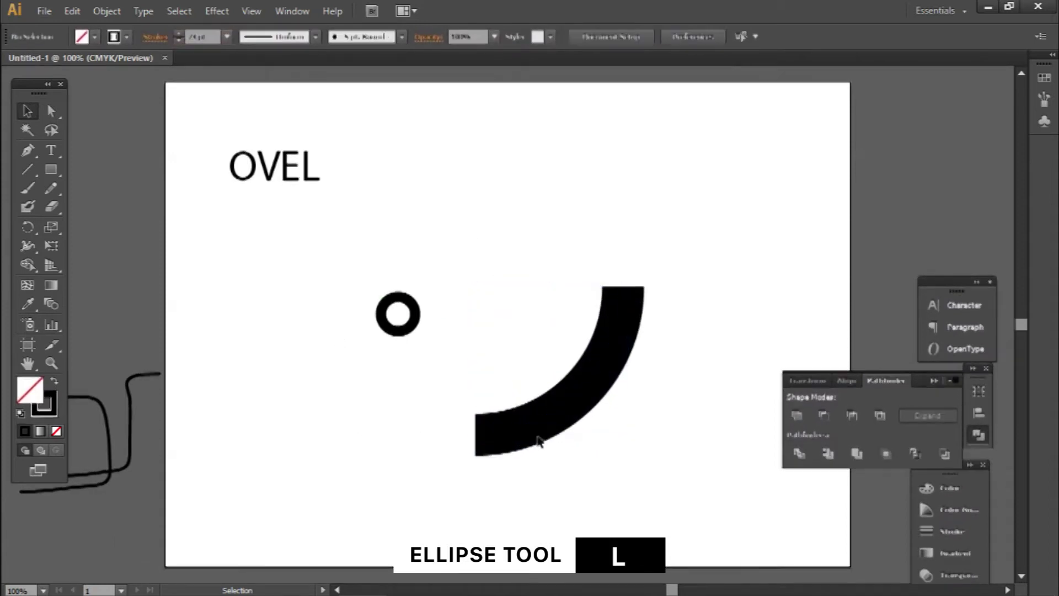
{"action": "left_click_drag", "start_coordinate": [590, 302], "coordinate": [601, 306]}
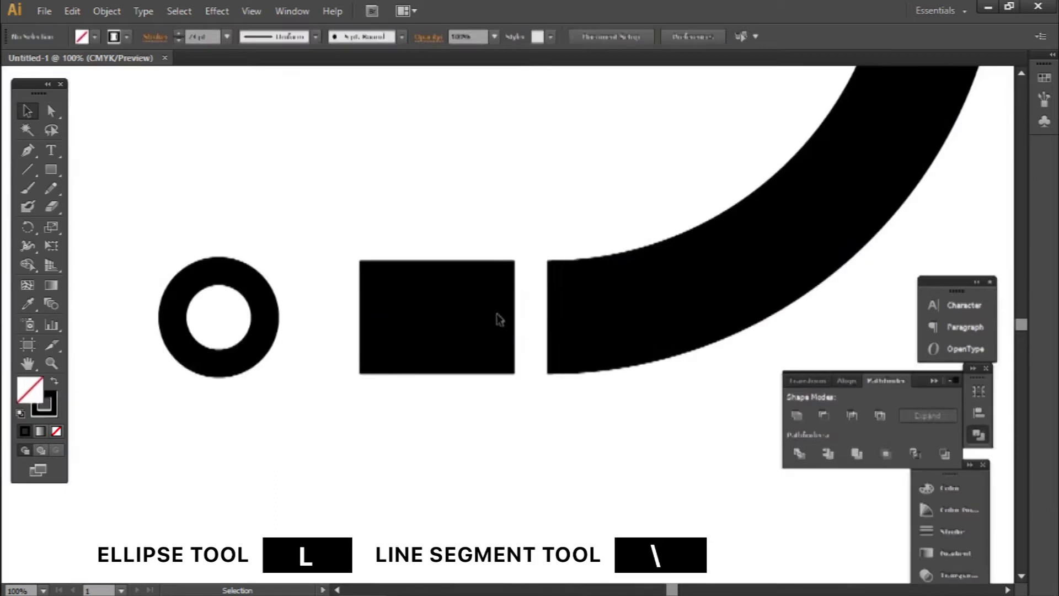
{"action": "left_click_drag", "start_coordinate": [359, 317], "coordinate": [547, 316]}
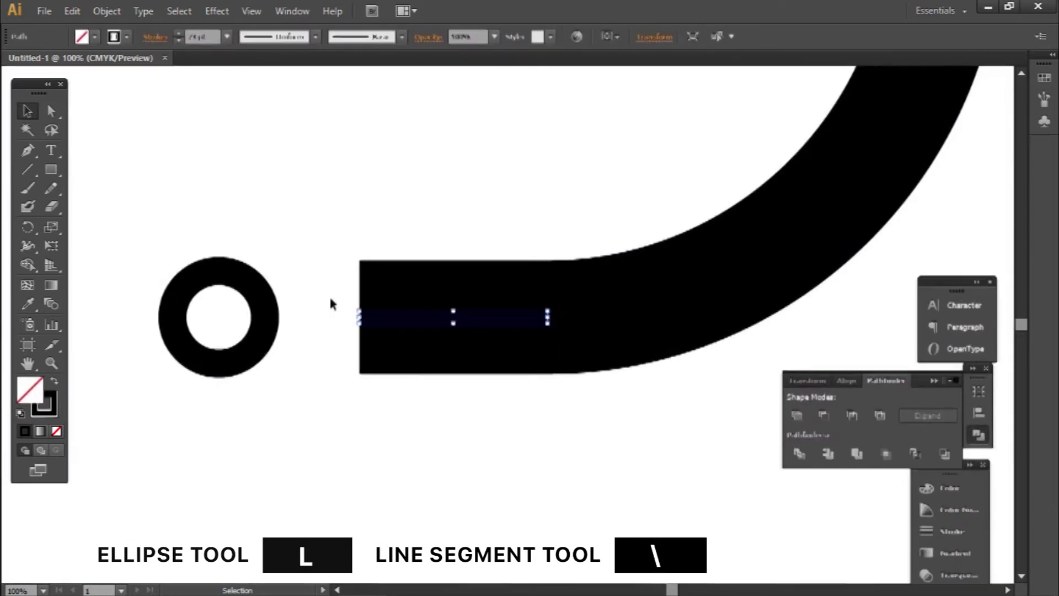
Step: Color the pipe magenta and place the black ring in front at its left end
{"action": "double_click", "coordinate": [44, 404]}
{"action": "left_click", "coordinate": [938, 269]}
{"action": "left_click_drag", "start_coordinate": [261, 334], "coordinate": [391, 337]}
{"action": "key", "text": "ctrl+shift+bracketright"}
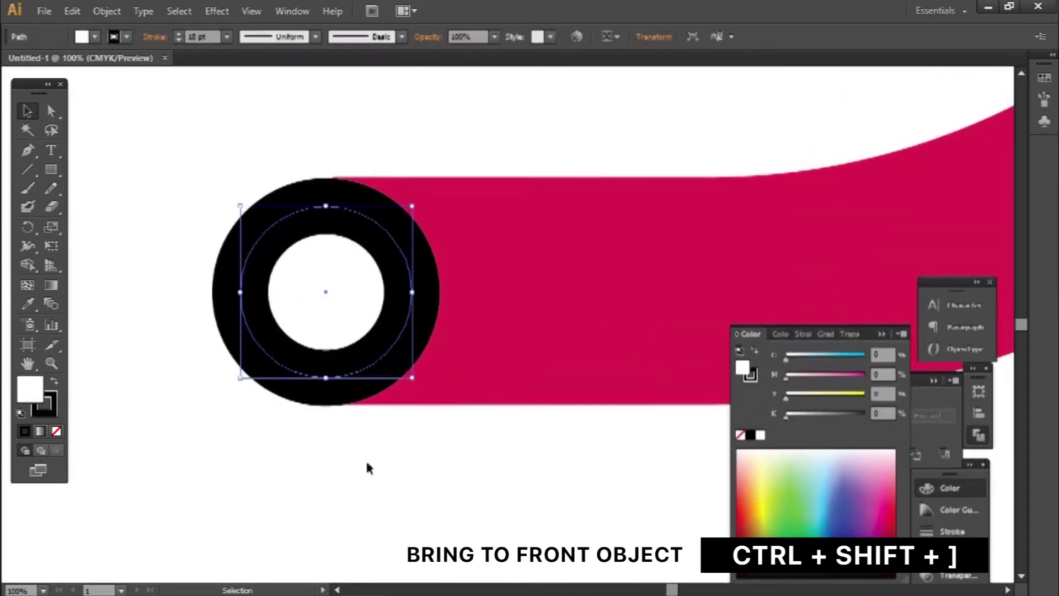
{"action": "left_click", "coordinate": [367, 466]}
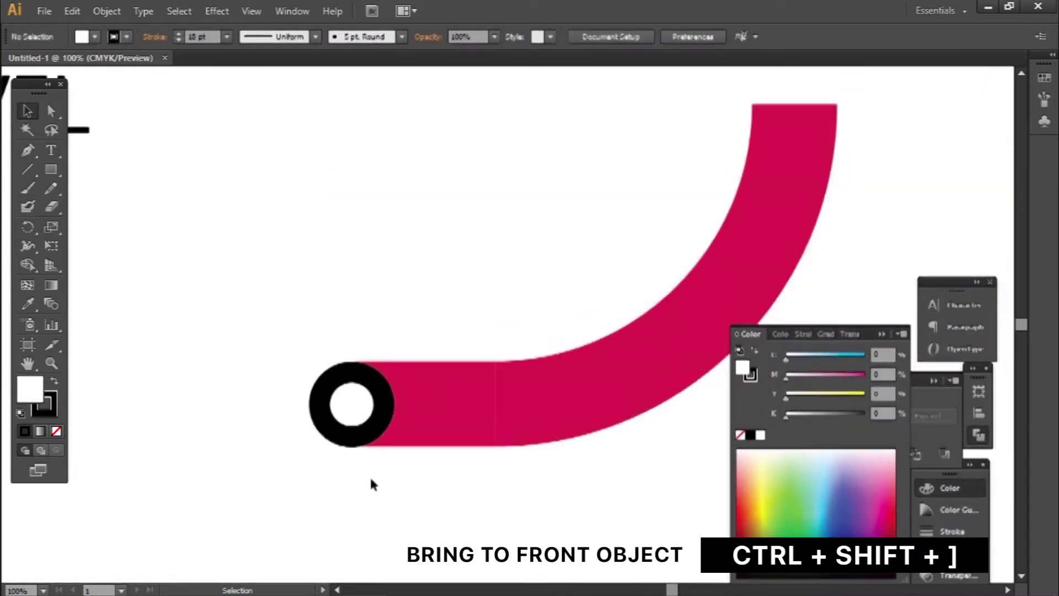
{"action": "left_click", "coordinate": [362, 461]}
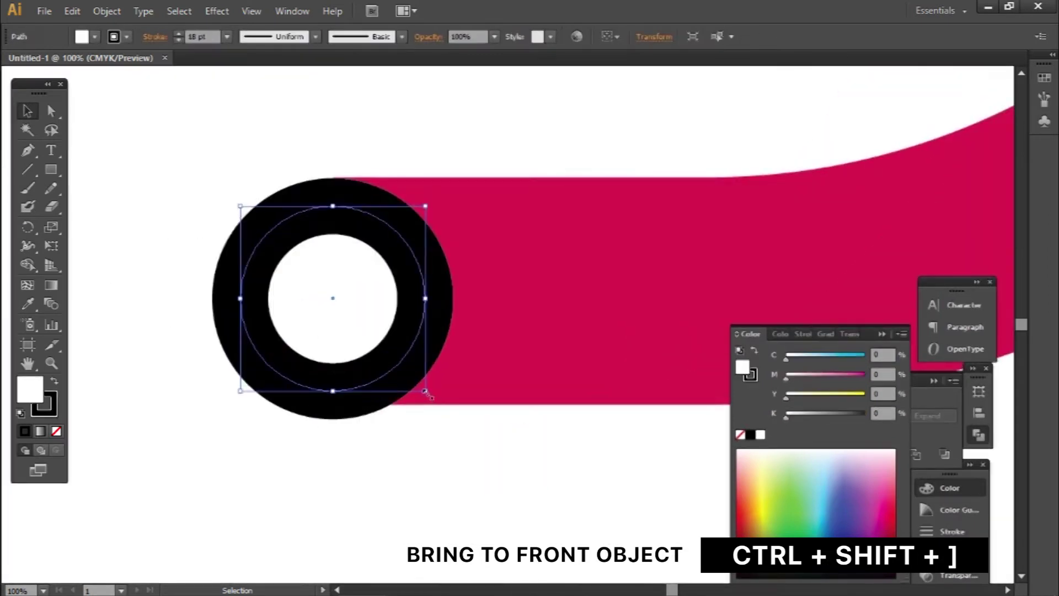
{"action": "left_click", "coordinate": [369, 474]}
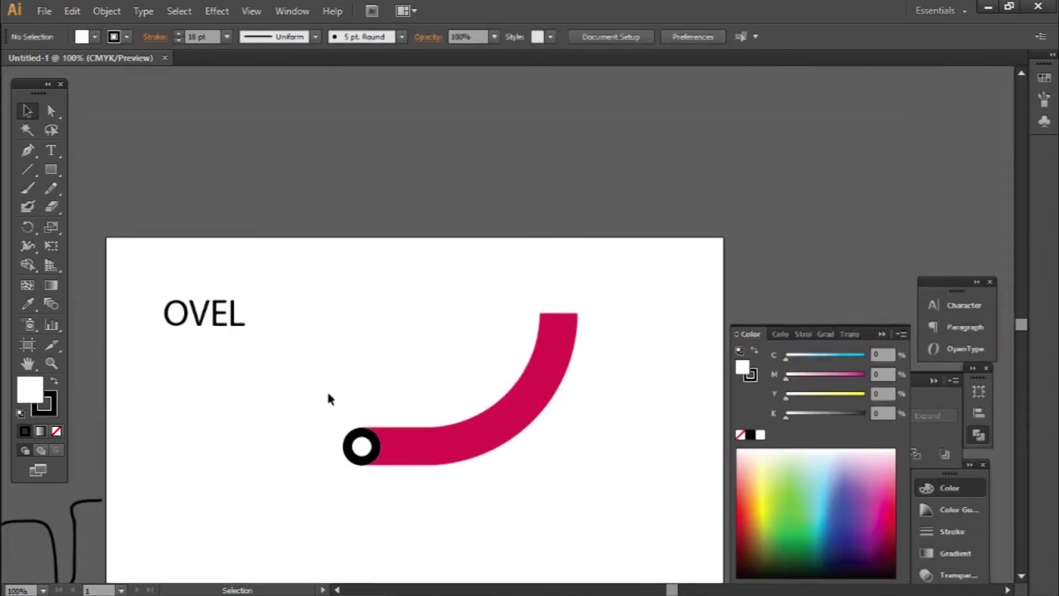
Step: Build a magenta rounded bar from a circle and rectangle, placed beside the ring
{"action": "key", "text": "l"}
{"action": "left_click_drag", "start_coordinate": [356, 342], "coordinate": [409, 395]}
{"action": "key", "text": "i"}
{"action": "left_click", "coordinate": [485, 260]}
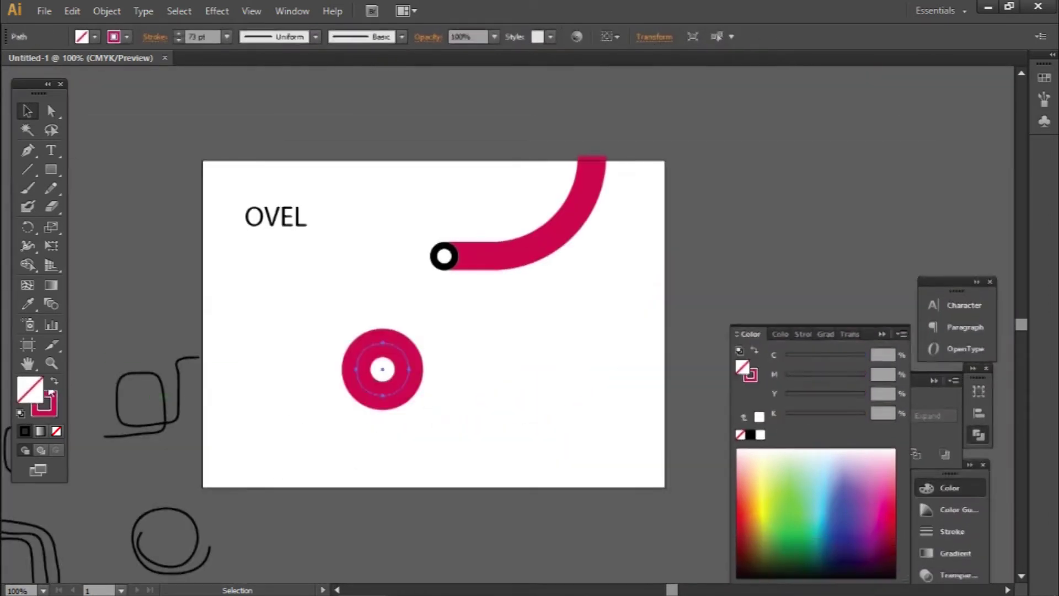
{"action": "key", "text": "m"}
{"action": "mouse_move", "coordinate": [383, 342]}
{"action": "left_mouse_down"}
{"action": "mouse_move", "coordinate": [309, 393]}
{"action": "mouse_move", "coordinate": [283, 395]}
{"action": "left_mouse_up"}
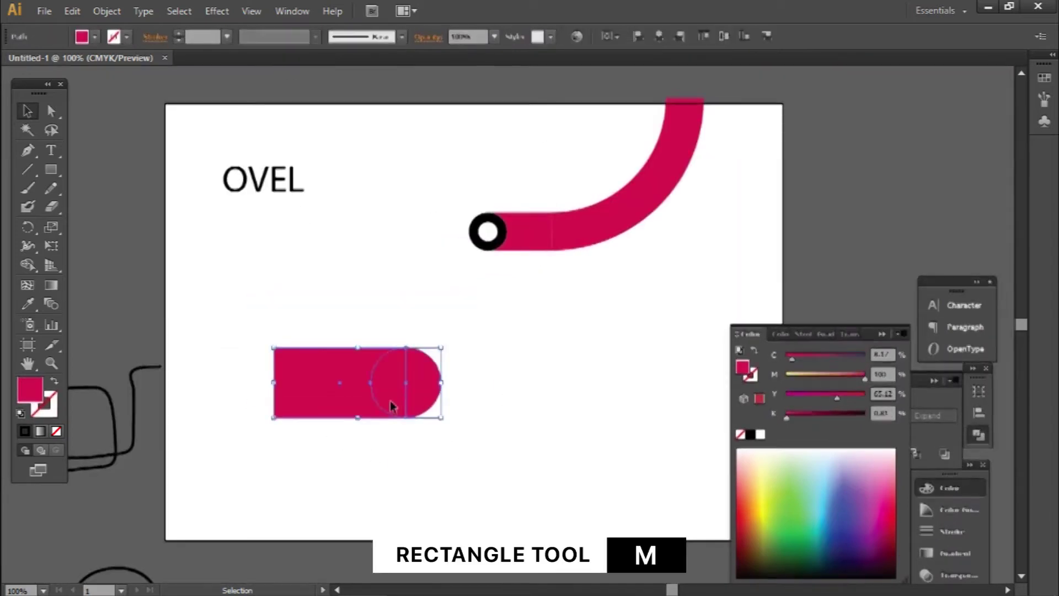
{"action": "left_click_drag", "start_coordinate": [364, 381], "coordinate": [276, 284]}
Step: Draw a magenta ellipse with a smaller copy pasted in front to form a ring
{"action": "key", "text": "l"}
{"action": "left_click_drag", "start_coordinate": [293, 320], "coordinate": [543, 473]}
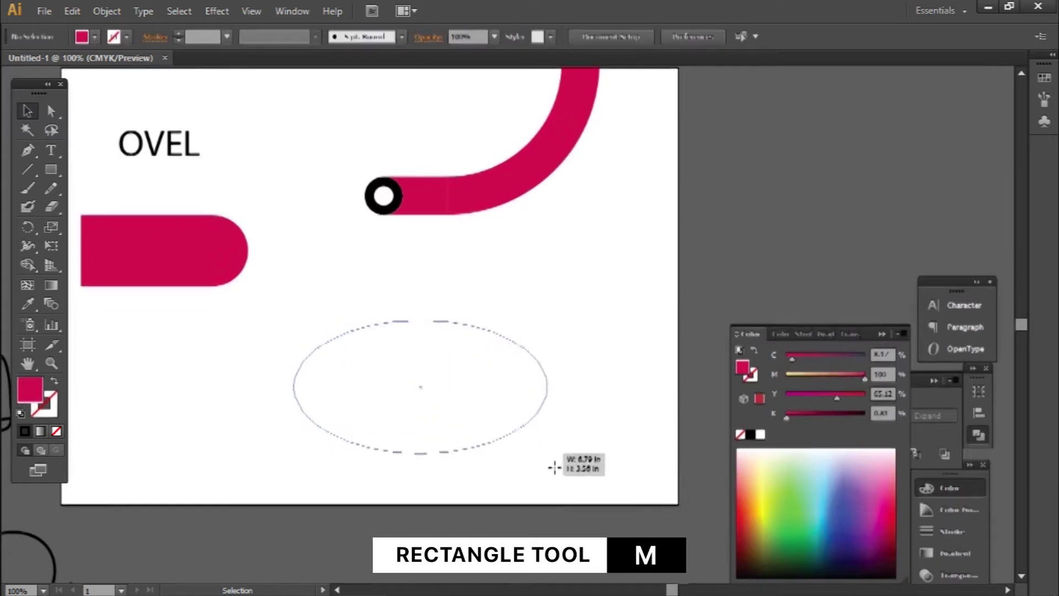
{"action": "key", "text": "ctrl+c"}
{"action": "key", "text": "ctrl+f"}
{"action": "left_click_drag", "start_coordinate": [543, 396], "coordinate": [397, 304]}
{"action": "left_click", "coordinate": [380, 225]}
{"action": "left_click_drag", "start_coordinate": [397, 479], "coordinate": [416, 539]}
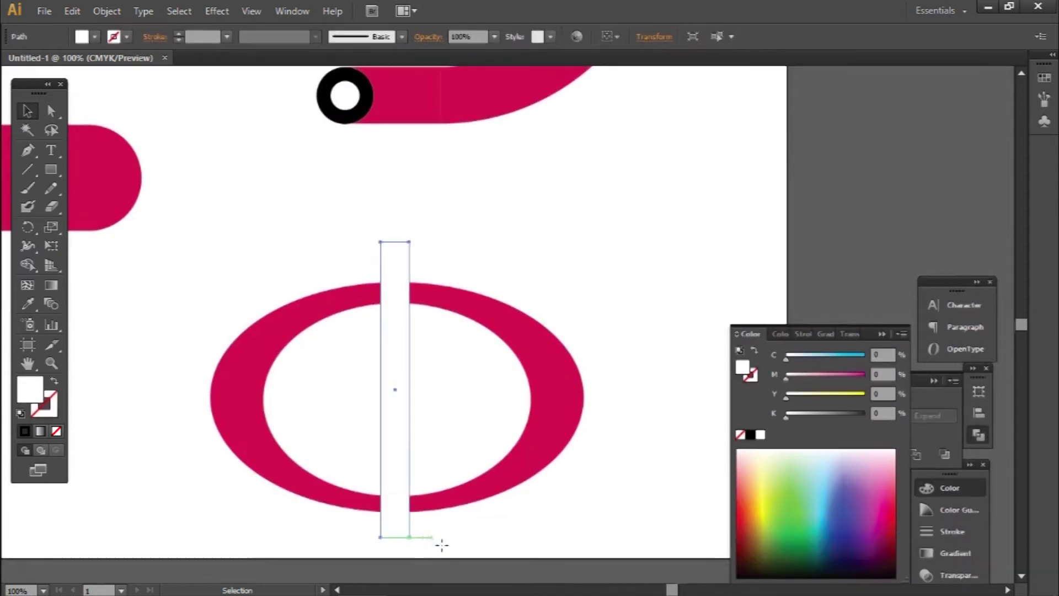
Step: Add a narrow white rectangle across the oval and cut it out with Minus Front
{"action": "key", "text": "ctrl+a"}
{"action": "left_click", "coordinate": [377, 203]}
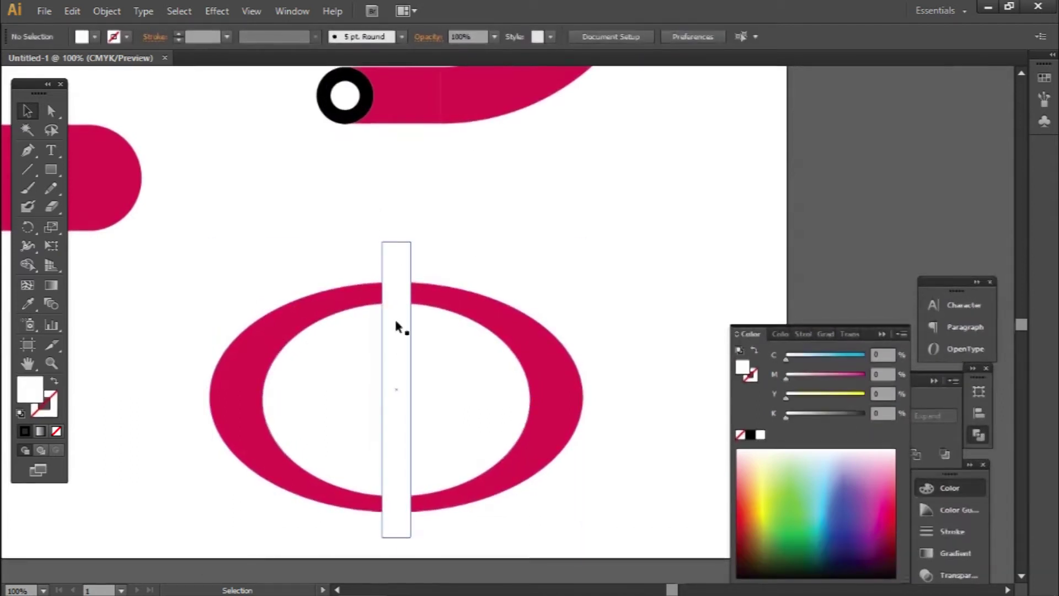
{"action": "left_click", "coordinate": [395, 342]}
{"action": "left_click_drag", "start_coordinate": [383, 388], "coordinate": [395, 388]}
{"action": "left_click_drag", "start_coordinate": [353, 231], "coordinate": [419, 308]}
{"action": "left_click", "coordinate": [628, 203]}
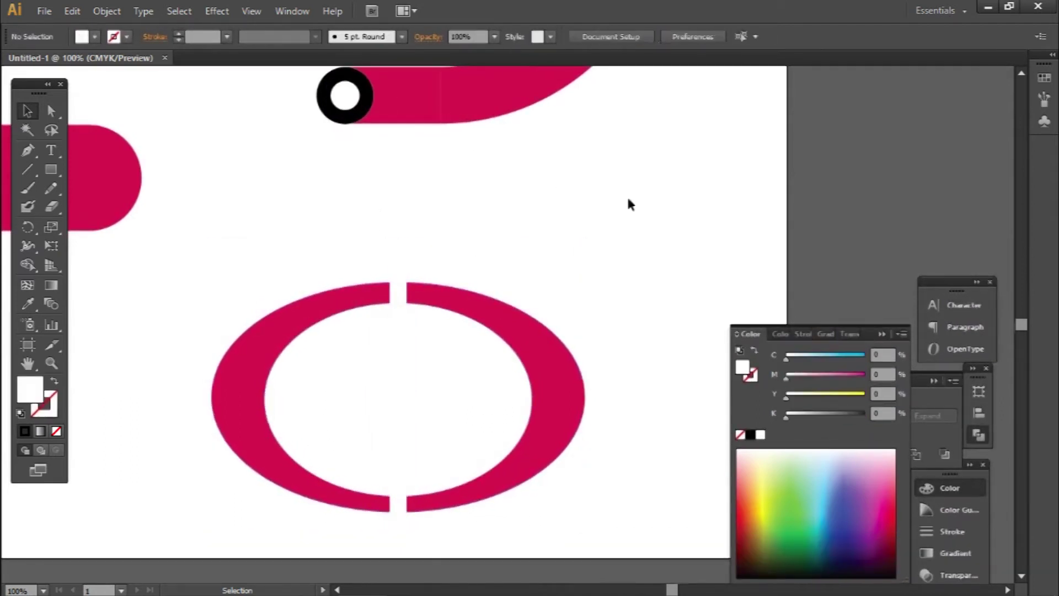
{"action": "scroll", "coordinate": [390, 293], "scroll_direction": "up", "scroll_amount": 3}
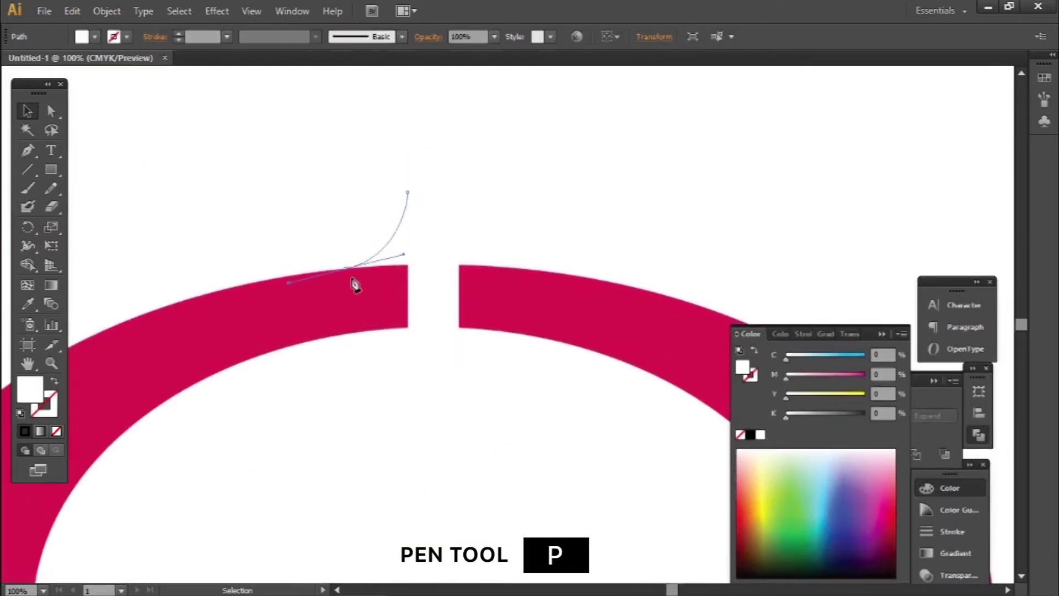
Step: Draw a curved pointed tip at the top gap and fill it with the ring's magenta
{"action": "left_click", "coordinate": [346, 268]}
{"action": "left_click", "coordinate": [346, 334]}
{"action": "left_click", "coordinate": [408, 291]}
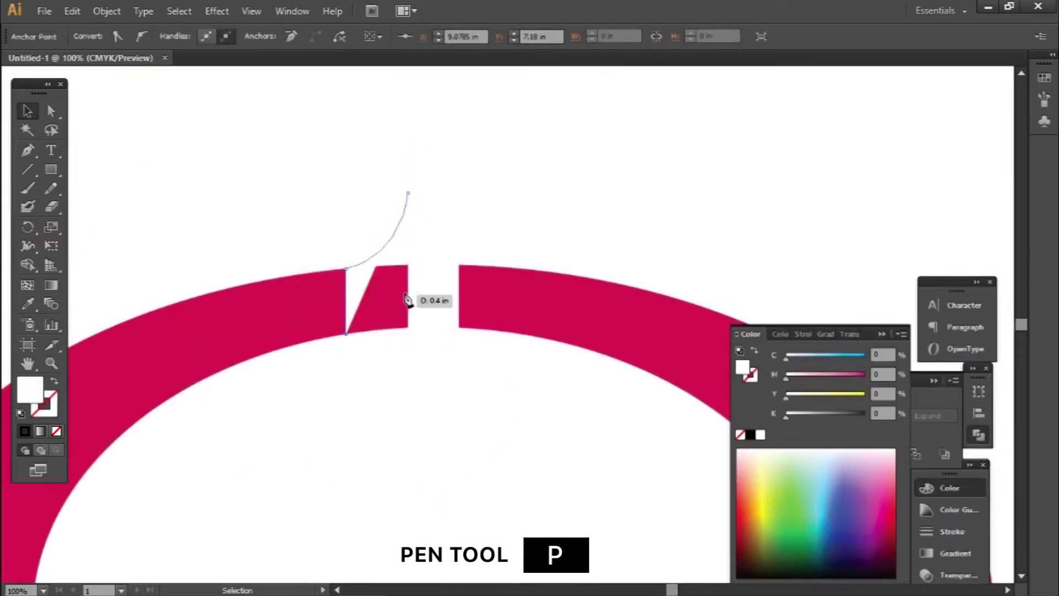
{"action": "key", "text": "i"}
{"action": "left_click", "coordinate": [513, 306]}
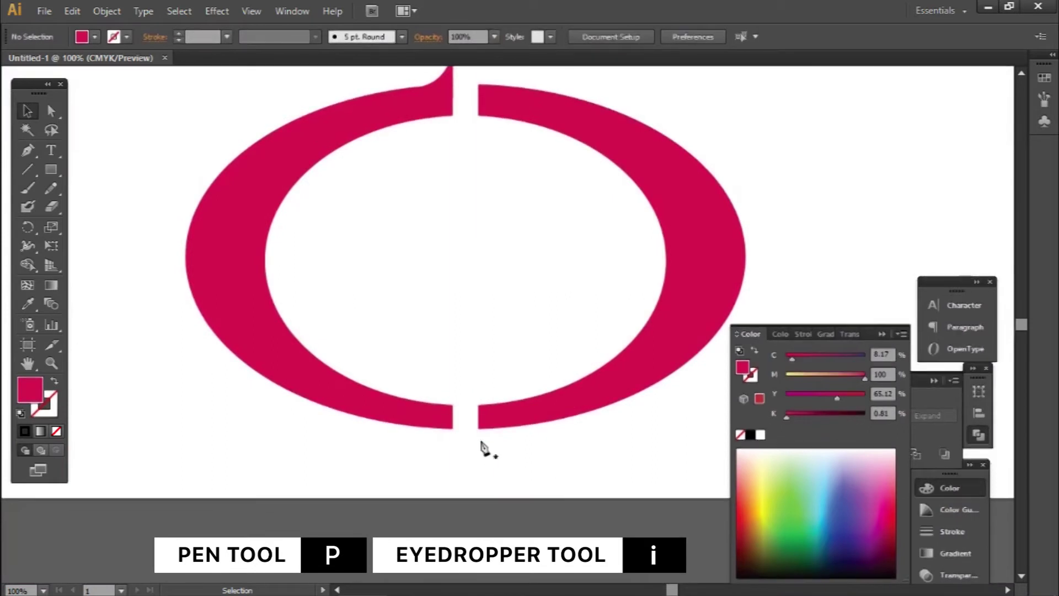
Step: Draw a curved pointed tip shape in the oval's lower gap
{"action": "left_click", "coordinate": [477, 454]}
{"action": "left_click_drag", "start_coordinate": [500, 427], "coordinate": [529, 424]}
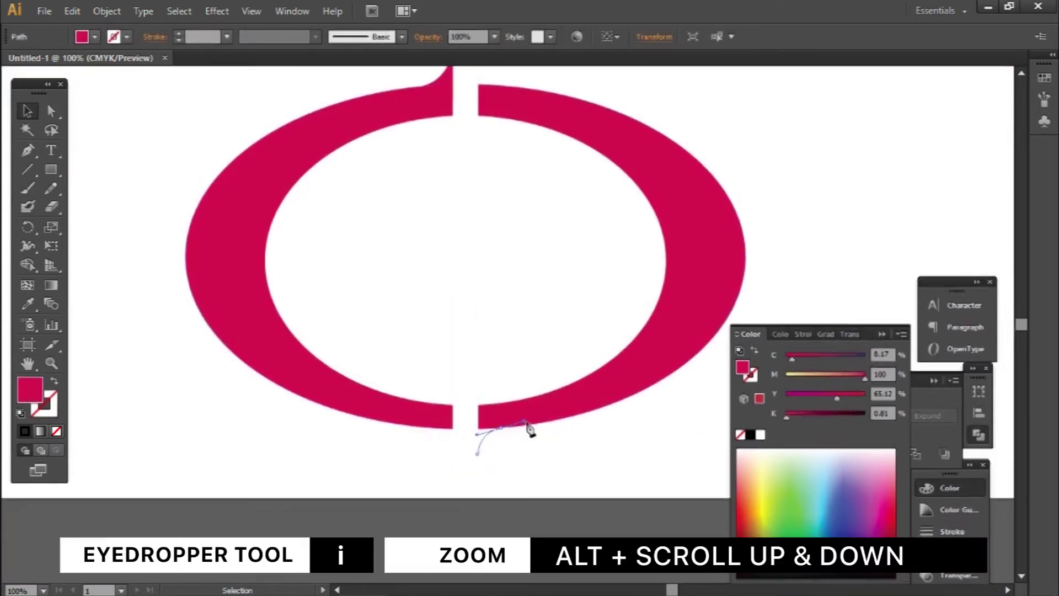
{"action": "left_click", "coordinate": [493, 428]}
{"action": "left_click", "coordinate": [479, 462]}
{"action": "scroll", "coordinate": [544, 473], "scroll_direction": "down", "scroll_amount": 3}
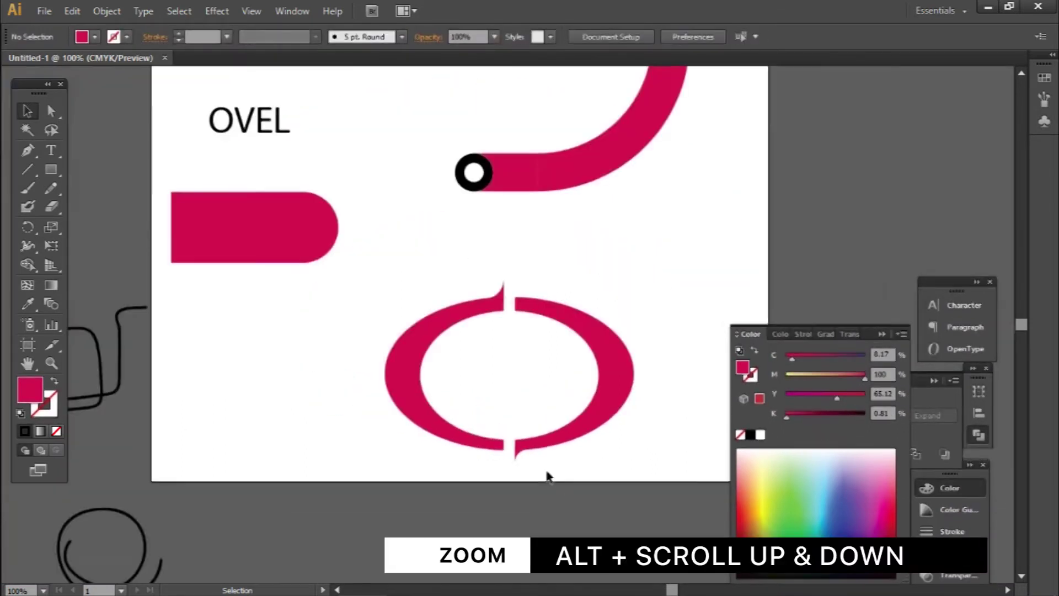
{"action": "left_click_drag", "start_coordinate": [485, 461], "coordinate": [584, 327]}
{"action": "left_click", "coordinate": [534, 392]}
{"action": "scroll", "coordinate": [449, 362], "scroll_direction": "up", "scroll_amount": 5}
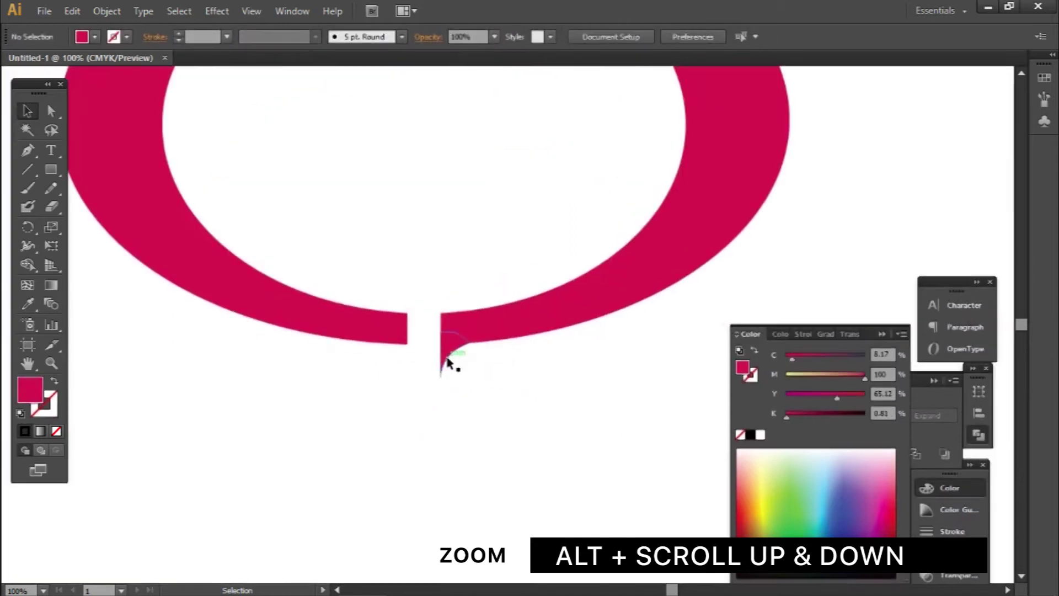
Step: Refine the lower tip's anchor points with Direct Selection
{"action": "left_click_drag", "start_coordinate": [444, 383], "coordinate": [442, 394]}
{"action": "left_click_drag", "start_coordinate": [474, 348], "coordinate": [481, 348]}
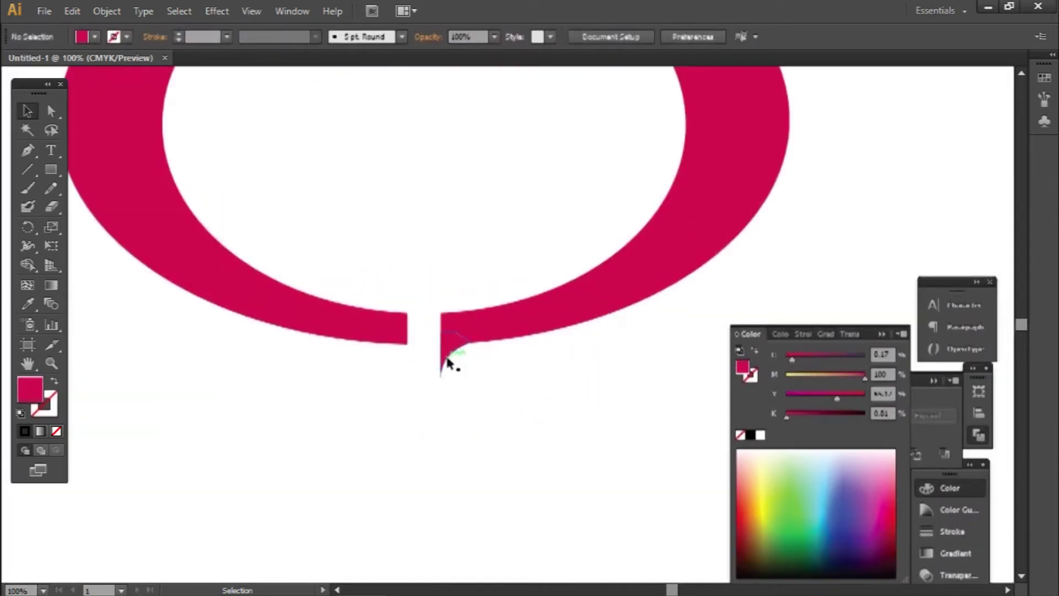
{"action": "left_click_drag", "start_coordinate": [442, 385], "coordinate": [441, 394]}
{"action": "left_click_drag", "start_coordinate": [474, 348], "coordinate": [481, 347]}
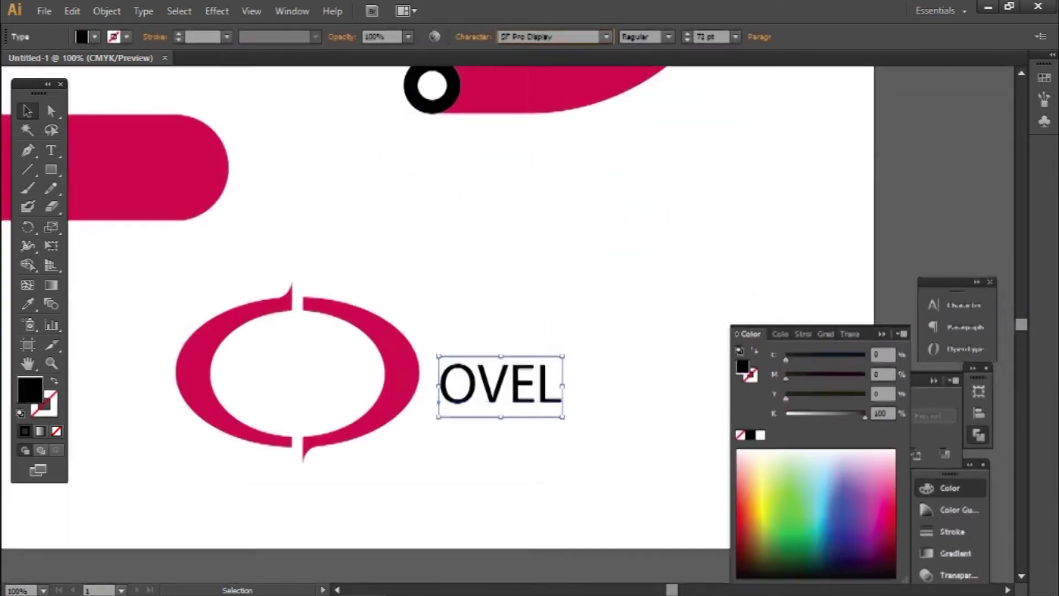
{"action": "left_click", "coordinate": [669, 37]}
Step: Make the text Black weight, delete its O, and enlarge VEL beside the oval
{"action": "left_click", "coordinate": [662, 189]}
{"action": "left_click_drag", "start_coordinate": [584, 349], "coordinate": [674, 314]}
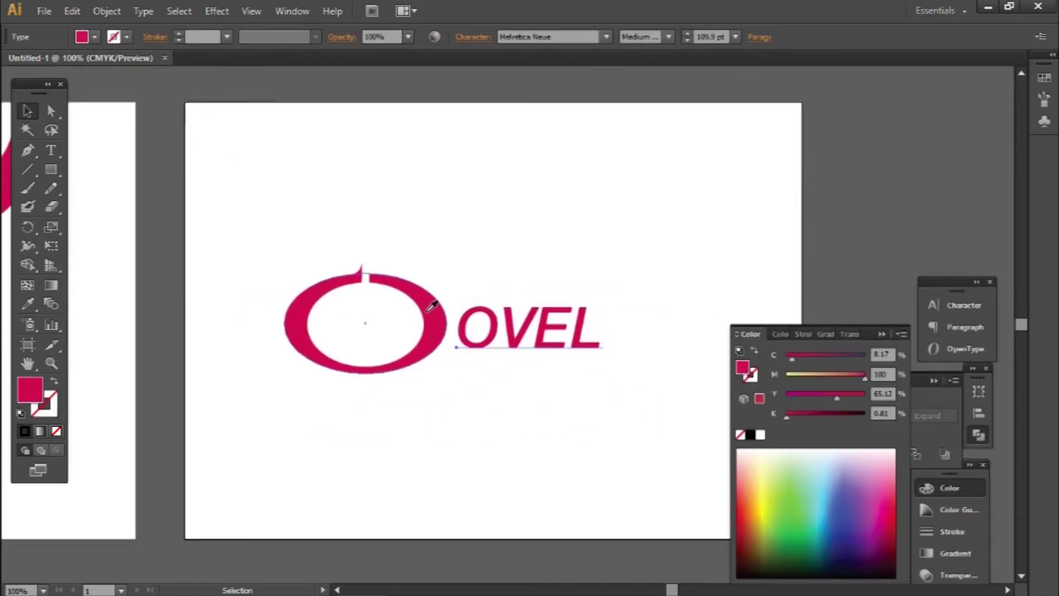
{"action": "left_click", "coordinate": [488, 331]}
{"action": "key", "text": "BackSpace"}
{"action": "key", "text": "Escape"}
{"action": "left_click_drag", "start_coordinate": [562, 296], "coordinate": [632, 251]}
{"action": "left_click_drag", "start_coordinate": [533, 311], "coordinate": [523, 342]}
{"action": "left_click", "coordinate": [508, 426]}
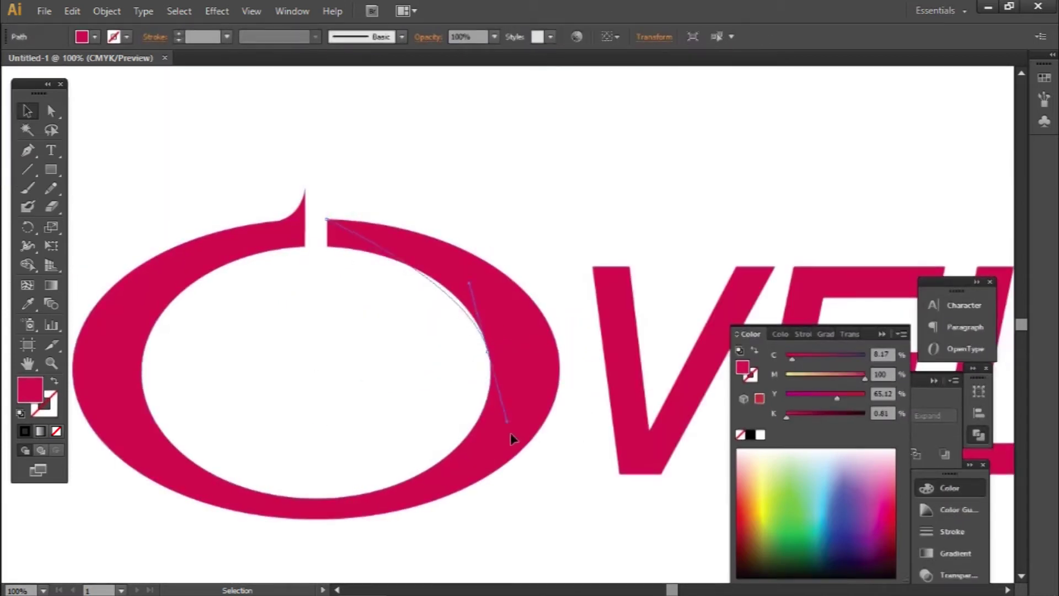
Step: Reshape the notch edge of the O with Direct Selection
{"action": "left_click_drag", "start_coordinate": [488, 353], "coordinate": [329, 220]}
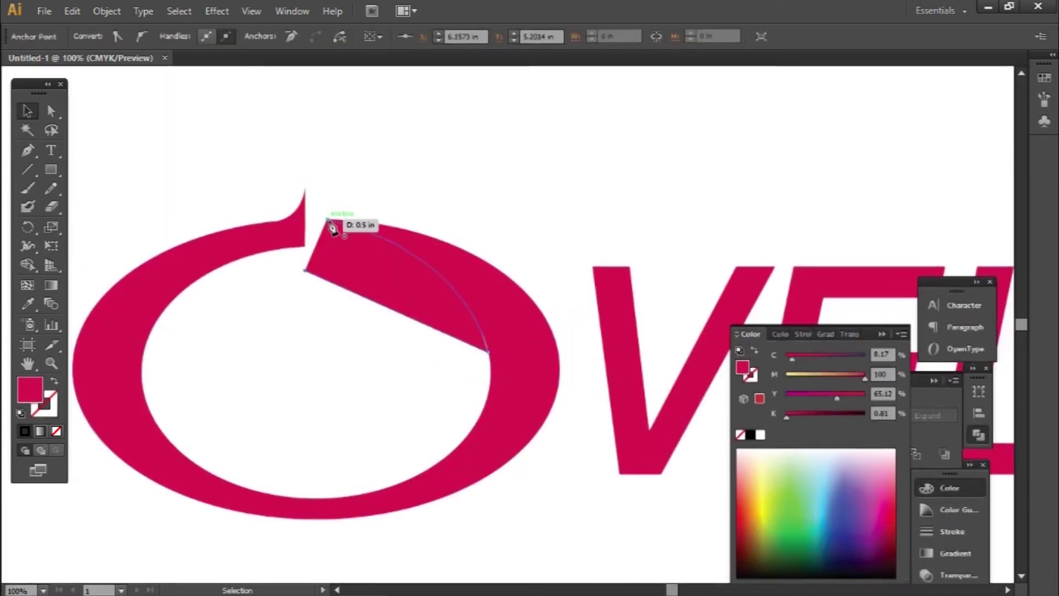
{"action": "left_click", "coordinate": [543, 185]}
{"action": "left_click", "coordinate": [514, 267]}
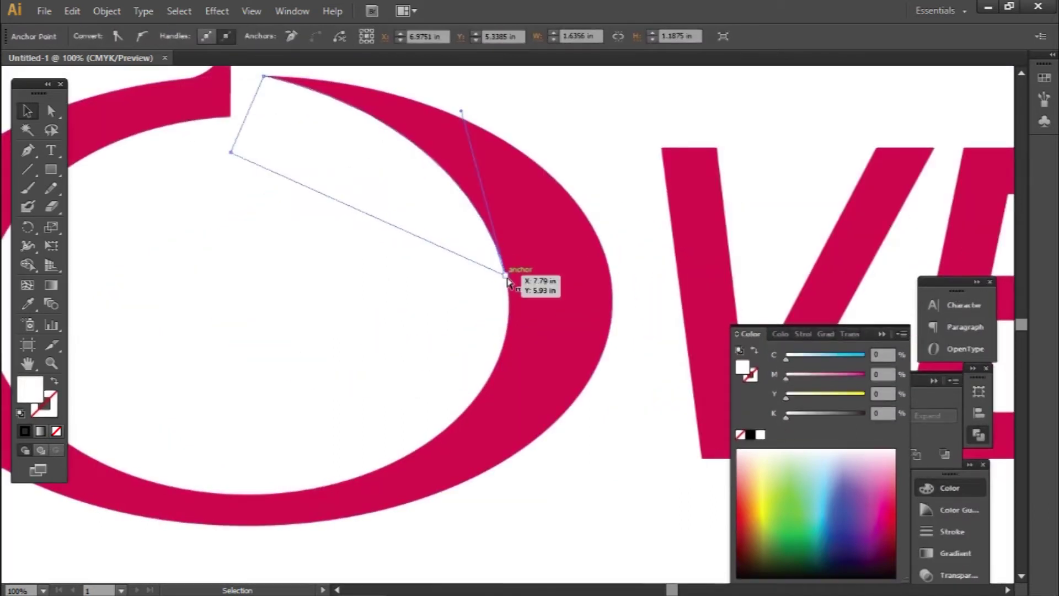
{"action": "left_click", "coordinate": [603, 190]}
Step: Zoom out to fit the artboard and select the notched O
{"action": "key", "text": "ctrl+0"}
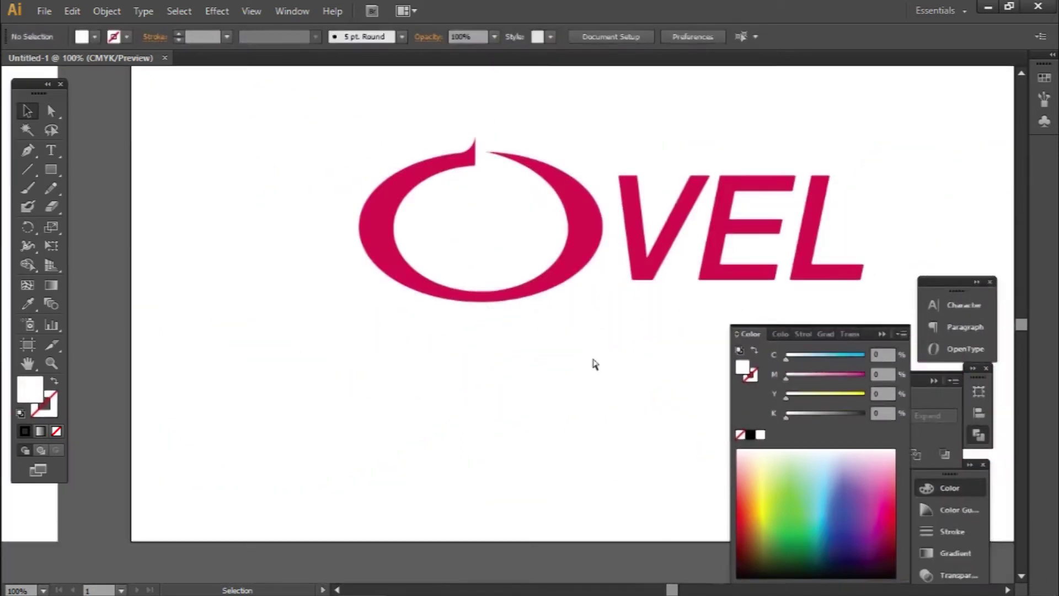
{"action": "key", "text": "ctrl+minus"}
{"action": "left_click", "coordinate": [554, 337]}
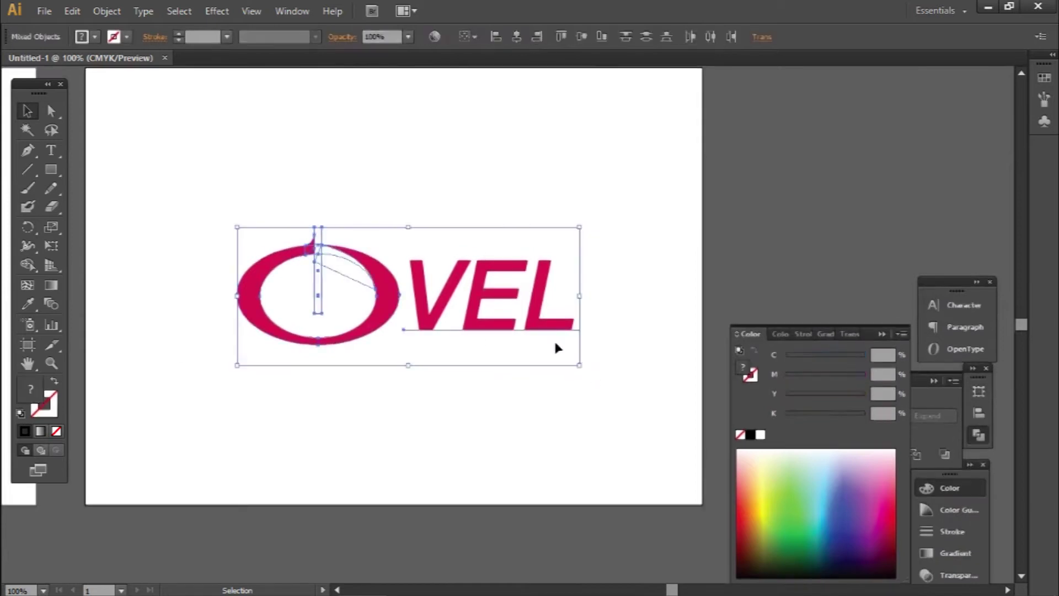
{"action": "left_click", "coordinate": [370, 429]}
{"action": "scroll", "coordinate": [369, 429], "scroll_direction": "up", "scroll_amount": 2}
{"action": "left_click_drag", "start_coordinate": [370, 429], "coordinate": [252, 241]}
Step: Replace the notched O with a new circle turned into a pink outline
{"action": "key", "text": "Delete"}
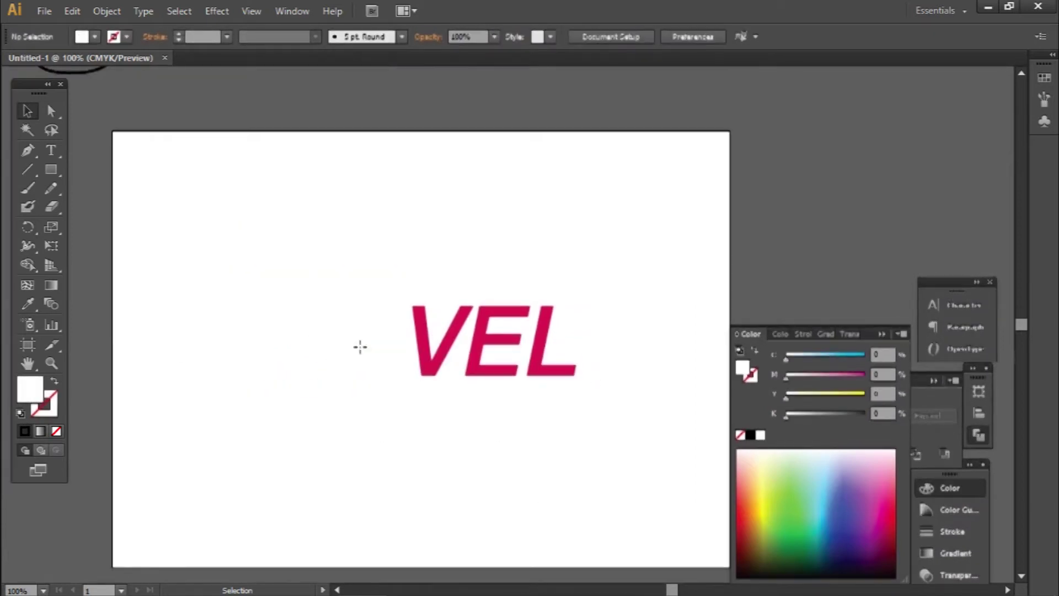
{"action": "left_click_drag", "start_coordinate": [360, 346], "coordinate": [403, 389]}
{"action": "key", "text": "shift+x"}
{"action": "key", "text": "v"}
Step: Set the ring's stroke weight to 50, then to 40
{"action": "triple_click", "coordinate": [198, 36]}
{"action": "type", "text": "50"}
{"action": "key", "text": "Return"}
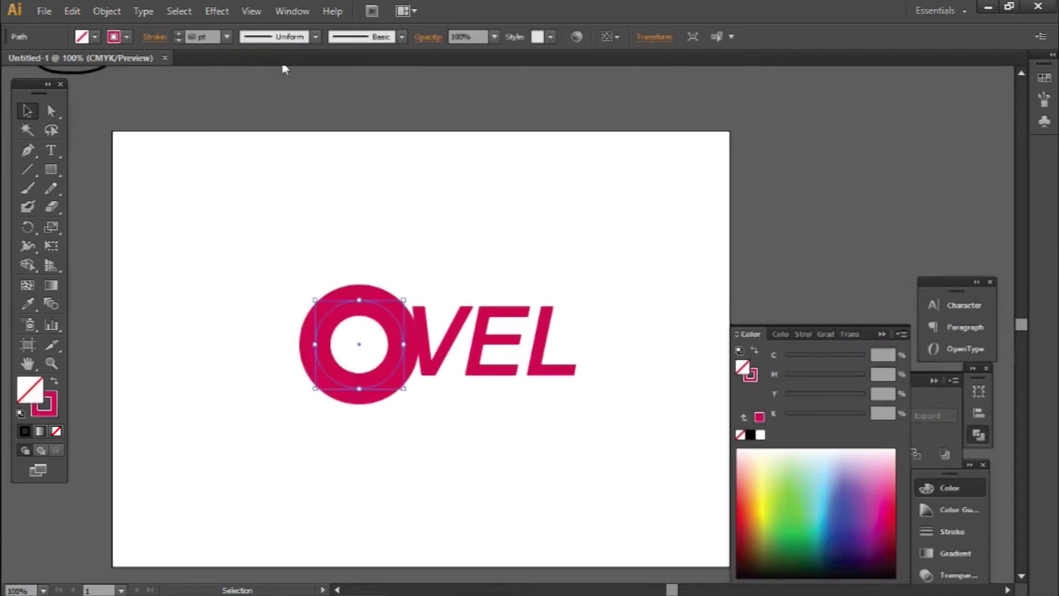
{"action": "type", "text": "40"}
{"action": "key", "text": "Return"}
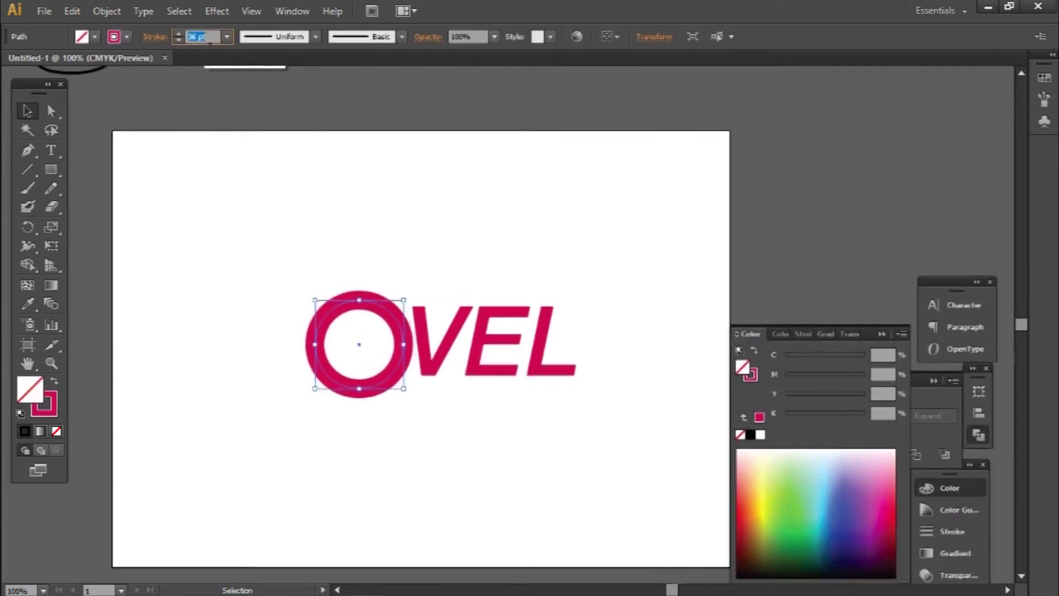
Step: Move the ring left next to VEL
{"action": "left_click", "coordinate": [293, 375]}
{"action": "mouse_move", "coordinate": [359, 390]}
{"action": "left_mouse_down"}
{"action": "mouse_move", "coordinate": [343, 393]}
{"action": "mouse_move", "coordinate": [353, 375]}
{"action": "left_mouse_up"}
{"action": "left_click", "coordinate": [381, 404]}
{"action": "scroll", "coordinate": [381, 404], "scroll_direction": "up", "scroll_amount": 1}
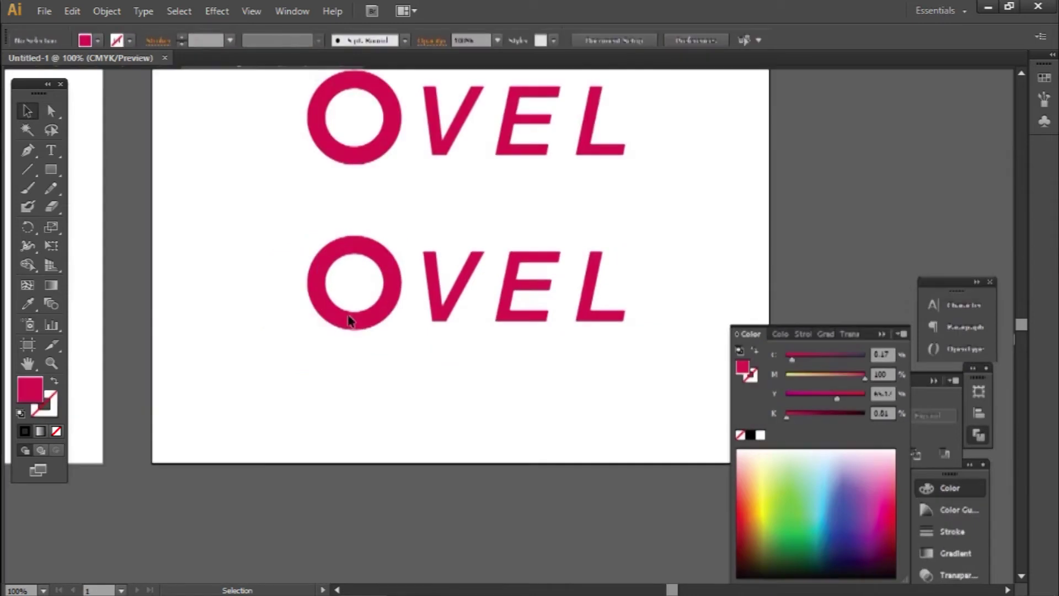
Step: Make the ring a larger solid red circle with a smaller white circle in front, slightly rotated
{"action": "left_click", "coordinate": [54, 381]}
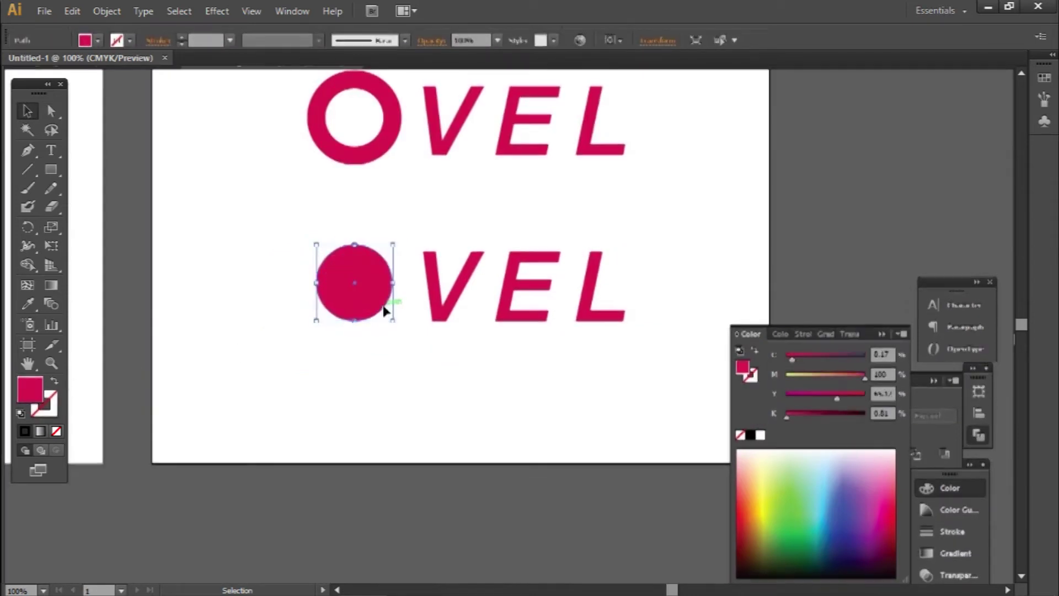
{"action": "scroll", "coordinate": [385, 308], "scroll_direction": "up", "scroll_amount": 1}
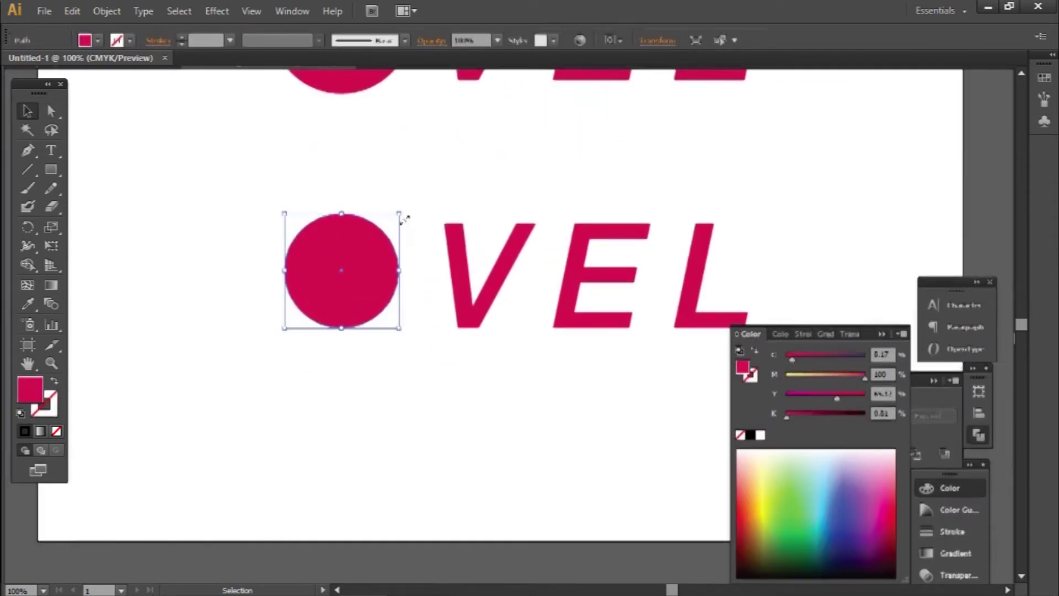
{"action": "left_click_drag", "start_coordinate": [398, 214], "coordinate": [424, 193]}
{"action": "key", "text": "i"}
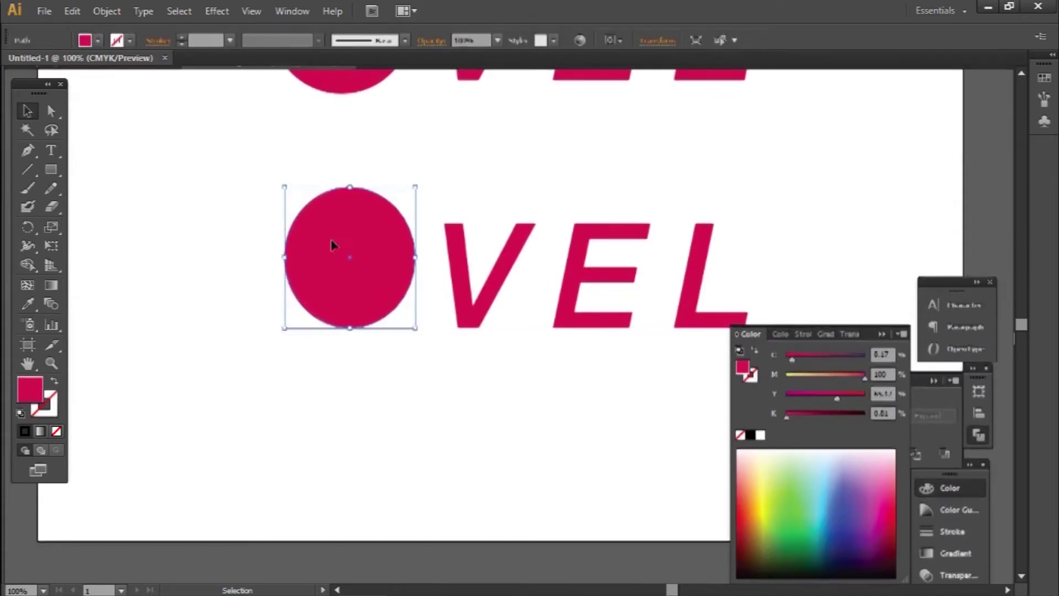
{"action": "left_click", "coordinate": [110, 311]}
{"action": "key", "text": "v"}
{"action": "left_click_drag", "start_coordinate": [415, 187], "coordinate": [412, 216]}
{"action": "mouse_move", "coordinate": [211, 222]}
{"action": "left_mouse_down"}
{"action": "mouse_move", "coordinate": [408, 352]}
{"action": "mouse_move", "coordinate": [395, 346]}
{"action": "left_mouse_up"}
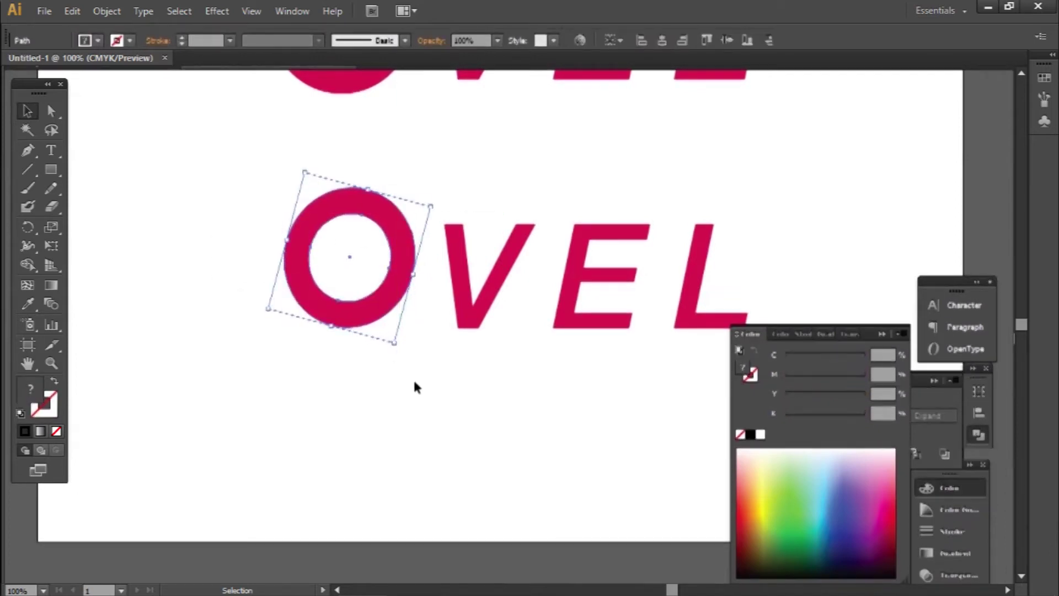
Step: Stretch the white inner circle taller and wider into an oval counter
{"action": "left_click", "coordinate": [369, 256]}
{"action": "left_click", "coordinate": [942, 432]}
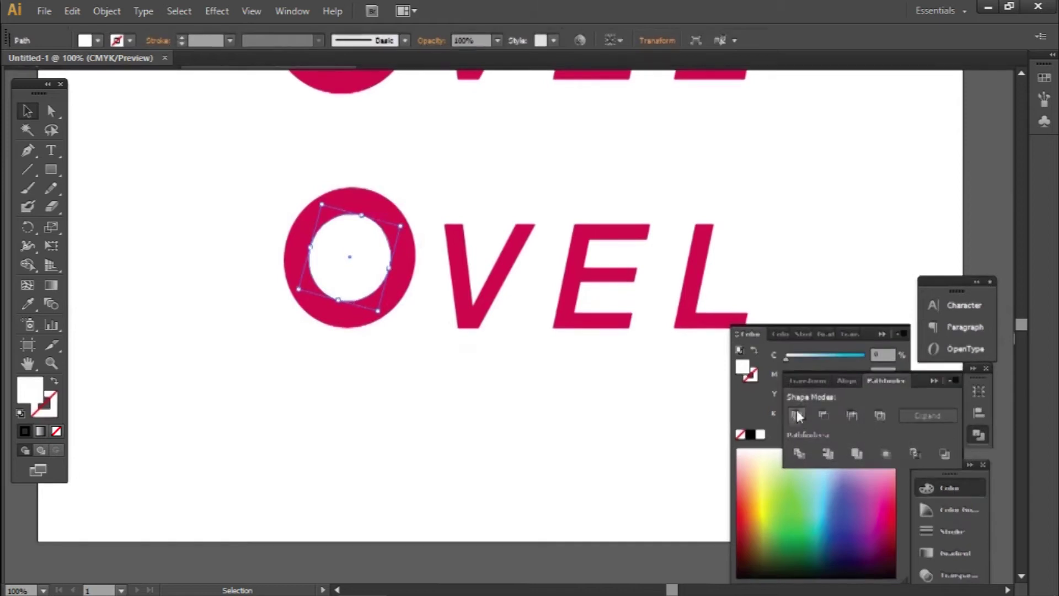
{"action": "scroll", "coordinate": [342, 224], "scroll_direction": "up", "scroll_amount": 3}
{"action": "left_click_drag", "start_coordinate": [360, 209], "coordinate": [360, 199]}
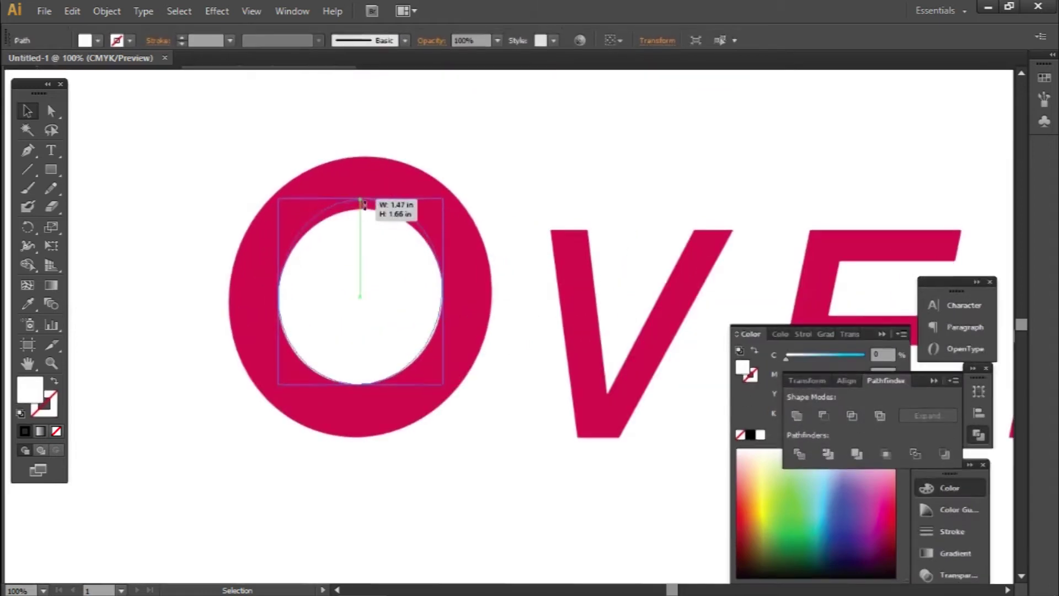
{"action": "left_click_drag", "start_coordinate": [443, 297], "coordinate": [450, 298]}
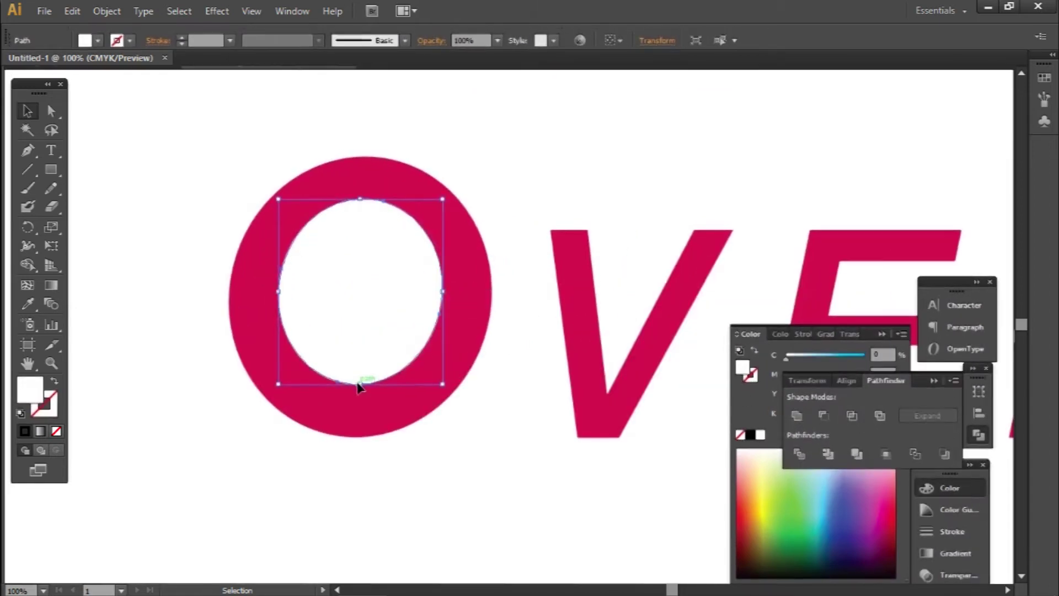
{"action": "left_click_drag", "start_coordinate": [358, 385], "coordinate": [359, 388]}
{"action": "scroll", "coordinate": [307, 370], "scroll_direction": "down", "scroll_amount": 3}
Step: Shift the whole O slightly down
{"action": "left_click", "coordinate": [342, 453]}
{"action": "left_click_drag", "start_coordinate": [316, 350], "coordinate": [325, 362]}
{"action": "left_click", "coordinate": [401, 468]}
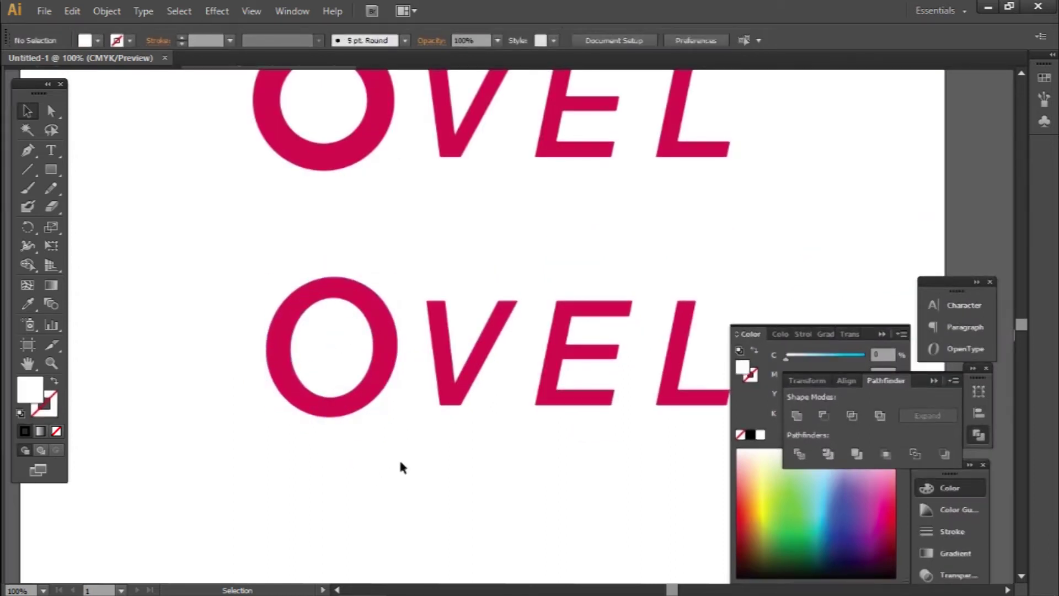
{"action": "scroll", "coordinate": [508, 490], "scroll_direction": "down", "scroll_amount": 2}
{"action": "left_click_drag", "start_coordinate": [508, 489], "coordinate": [442, 480]}
Step: Nudge the lower O down to line up with VEL, then select both
{"action": "left_click", "coordinate": [402, 412]}
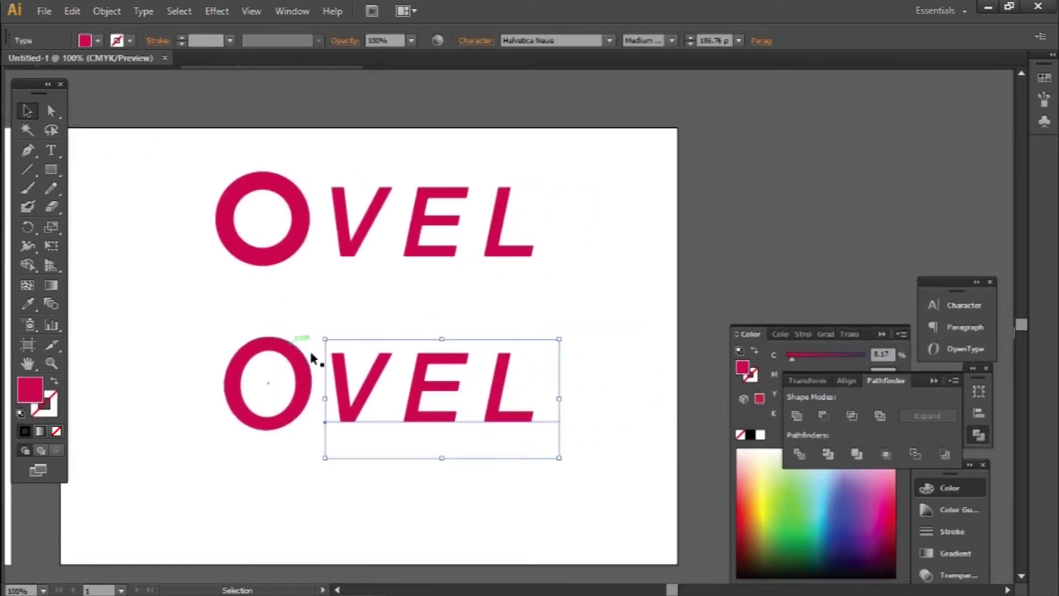
{"action": "scroll", "coordinate": [395, 315], "scroll_direction": "up", "scroll_amount": 2}
{"action": "left_click_drag", "start_coordinate": [328, 350], "coordinate": [331, 360]}
{"action": "left_click", "coordinate": [390, 472]}
{"action": "scroll", "coordinate": [441, 474], "scroll_direction": "down", "scroll_amount": 2}
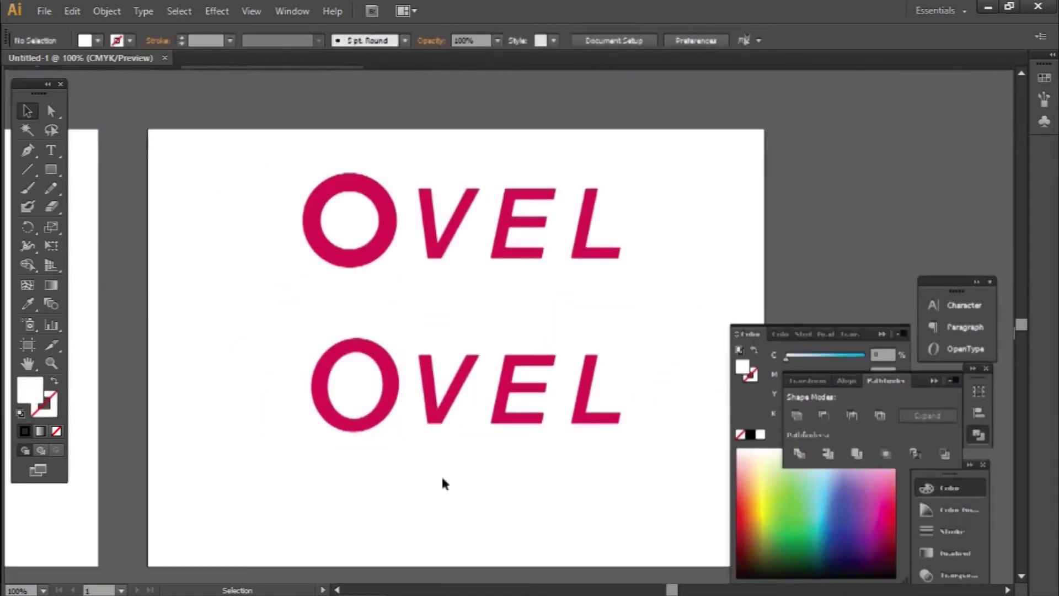
{"action": "scroll", "coordinate": [532, 482], "scroll_direction": "right", "scroll_amount": 3}
{"action": "left_click", "coordinate": [402, 417]}
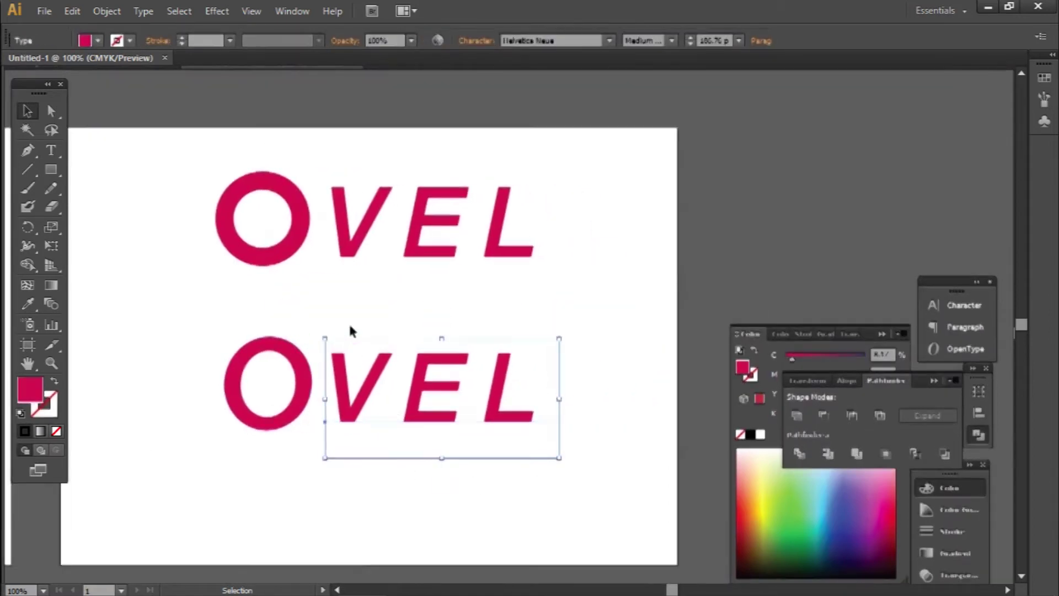
{"action": "scroll", "coordinate": [350, 330], "scroll_direction": "up", "scroll_amount": 2}
{"action": "left_click_drag", "start_coordinate": [237, 276], "coordinate": [232, 331]}
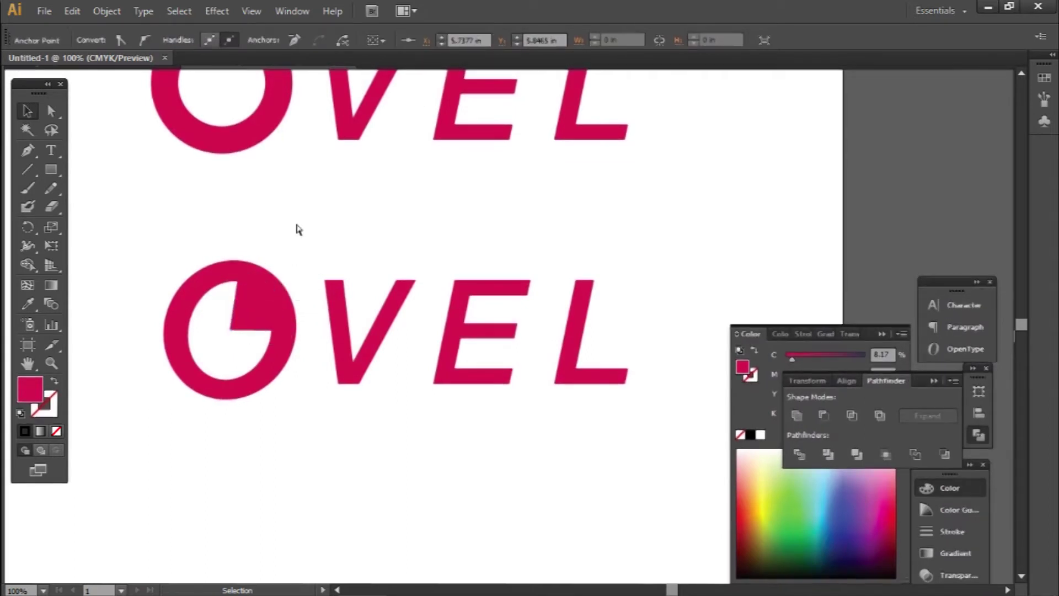
{"action": "scroll", "coordinate": [305, 248], "scroll_direction": "down", "scroll_amount": 1}
{"action": "left_click_drag", "start_coordinate": [297, 234], "coordinate": [279, 402]}
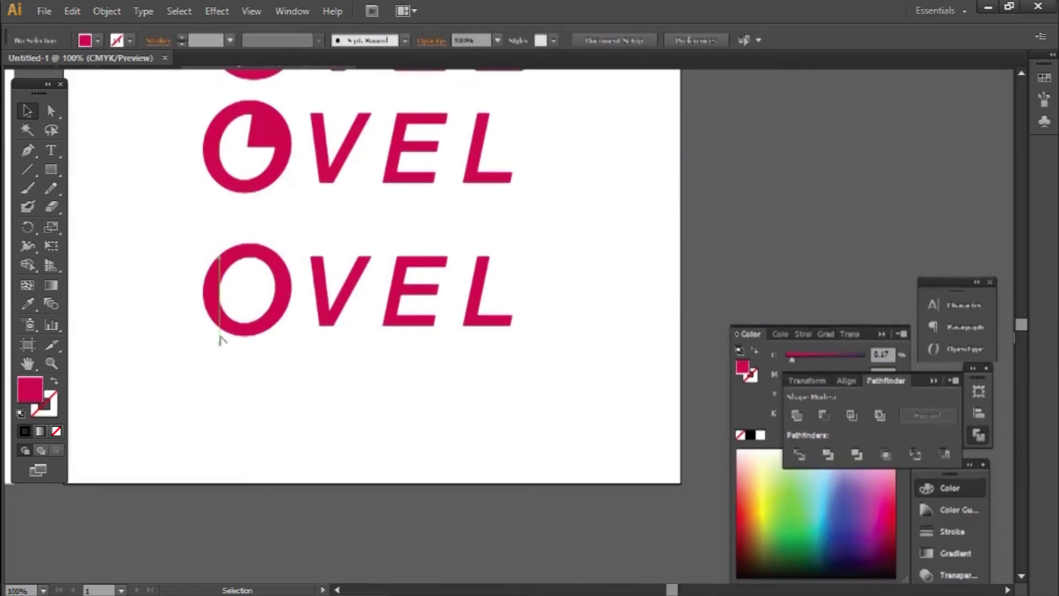
Step: Draw a triangular notch at the O's bottom and adjust its anchor
{"action": "scroll", "coordinate": [221, 337], "scroll_direction": "up", "scroll_amount": 2}
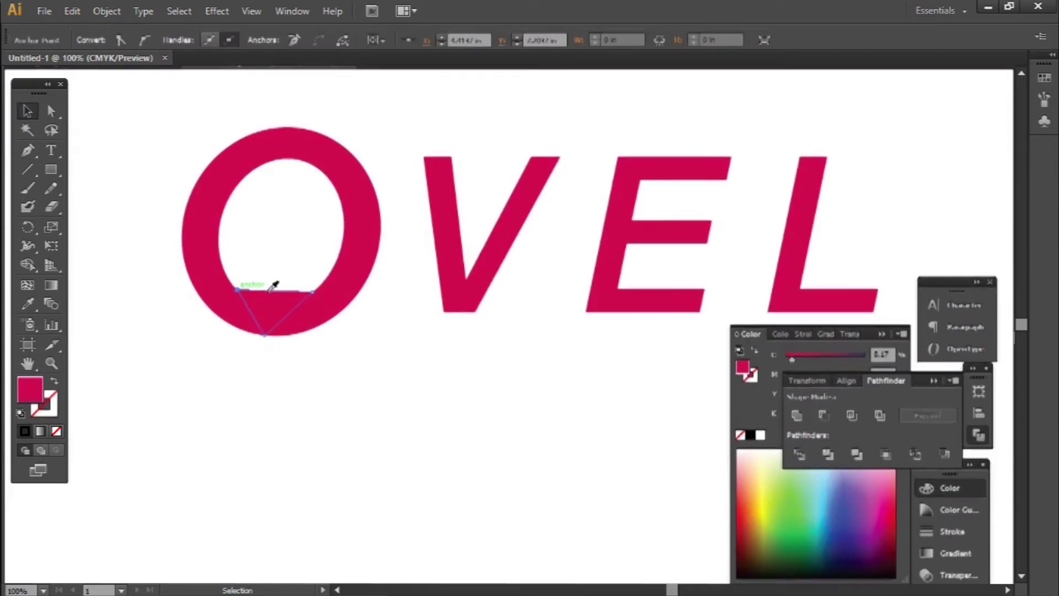
{"action": "left_click", "coordinate": [238, 289]}
{"action": "scroll", "coordinate": [228, 300], "scroll_direction": "up", "scroll_amount": 3}
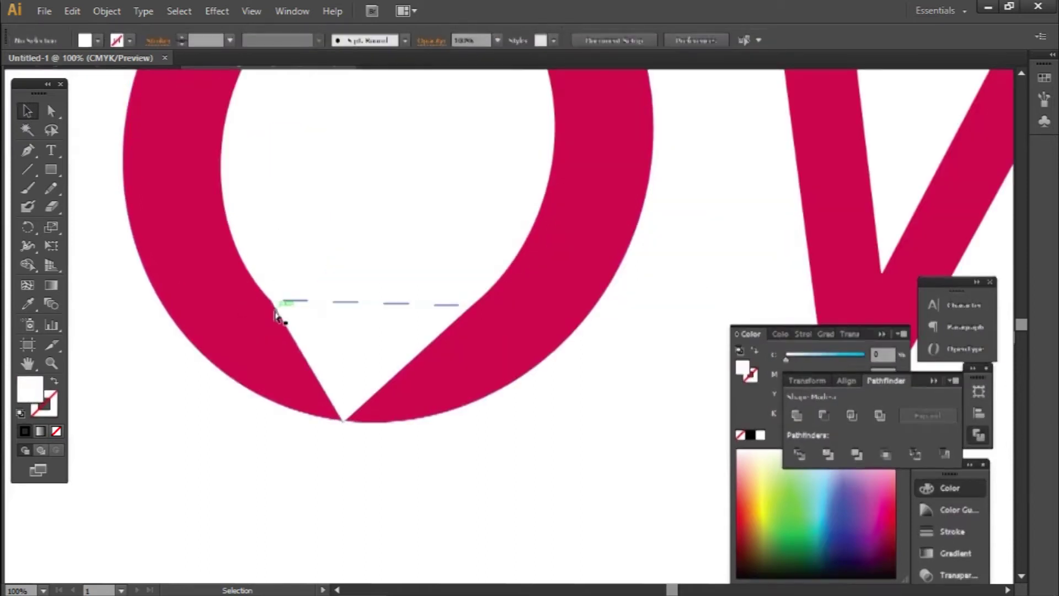
{"action": "left_click_drag", "start_coordinate": [272, 306], "coordinate": [251, 283]}
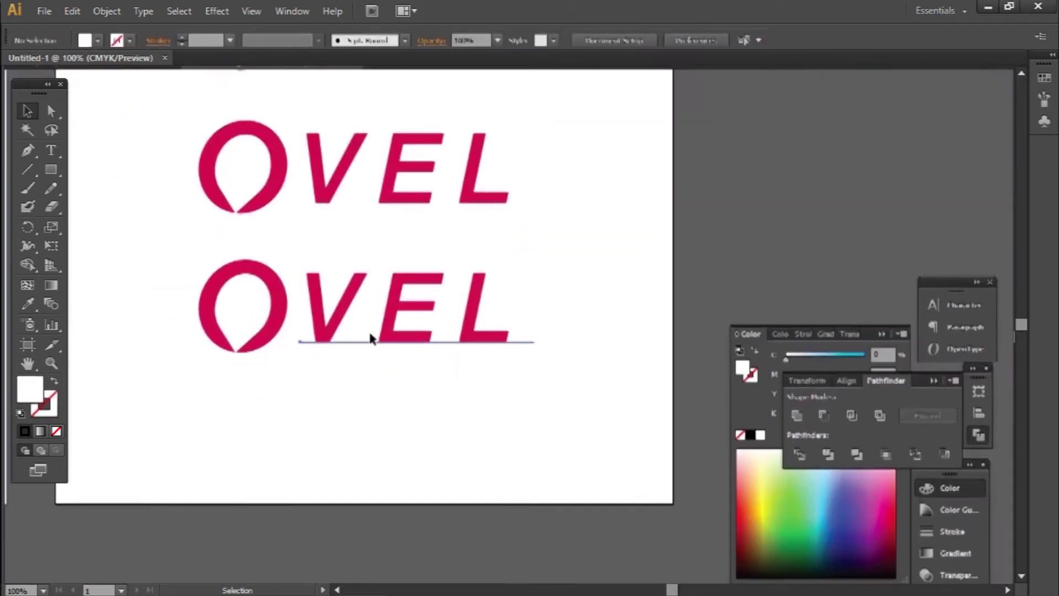
Step: Convert the lower VEL text to outlines with Create Outlines
{"action": "left_click", "coordinate": [402, 307]}
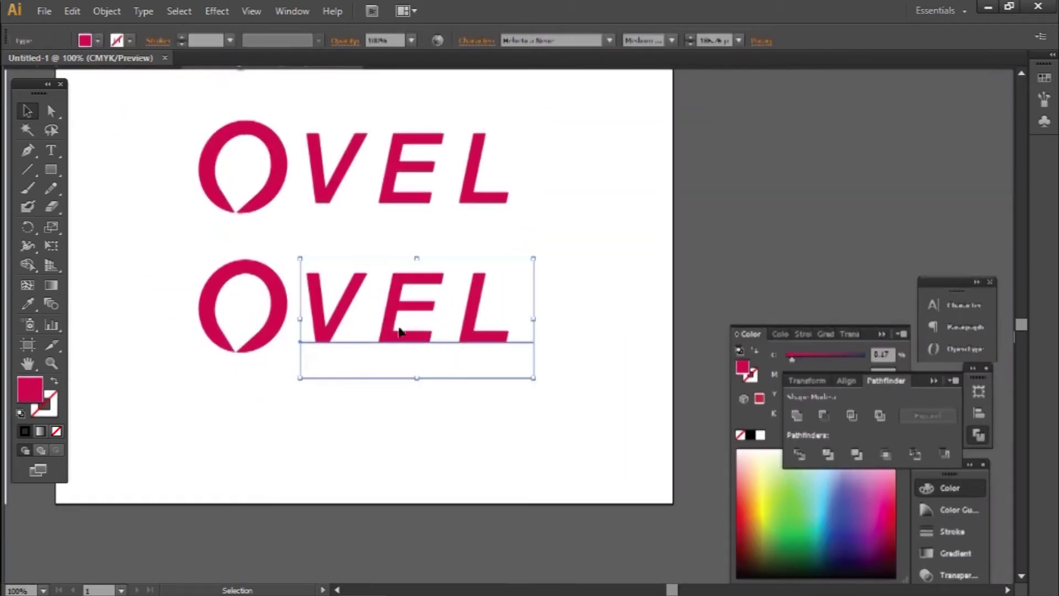
{"action": "right_click", "coordinate": [401, 305]}
{"action": "left_click", "coordinate": [448, 419]}
{"action": "left_click", "coordinate": [394, 367]}
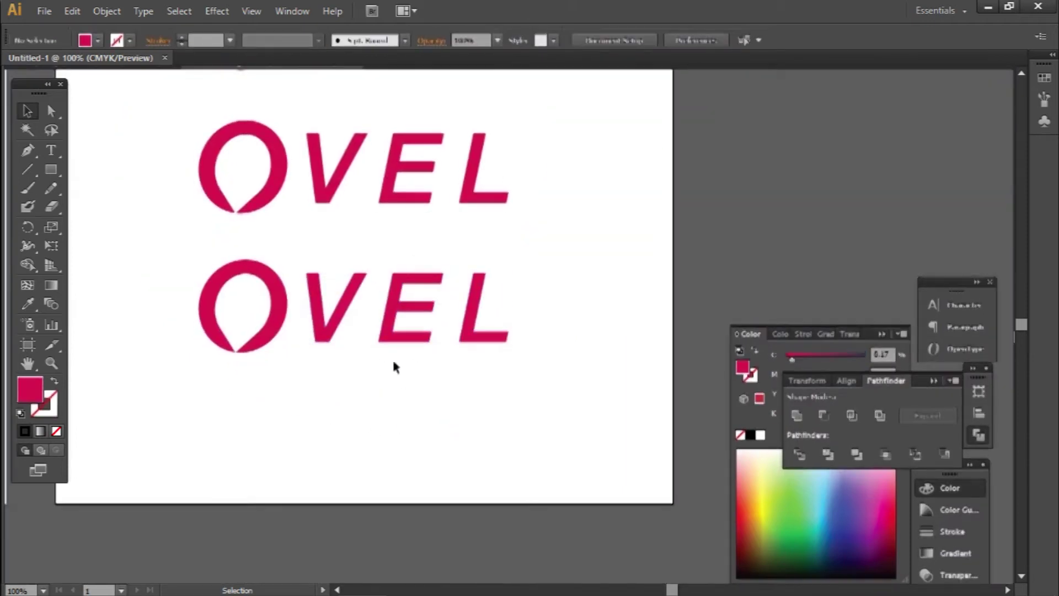
{"action": "scroll", "coordinate": [393, 366], "scroll_direction": "up", "scroll_amount": 1, "text": "alt"}
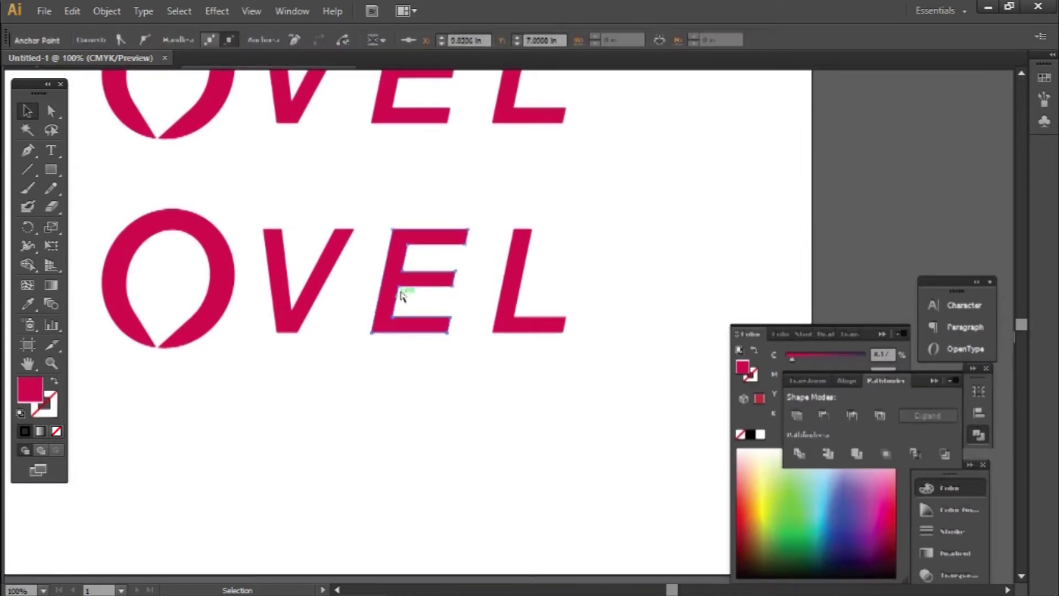
{"action": "left_click_drag", "start_coordinate": [400, 293], "coordinate": [467, 238]}
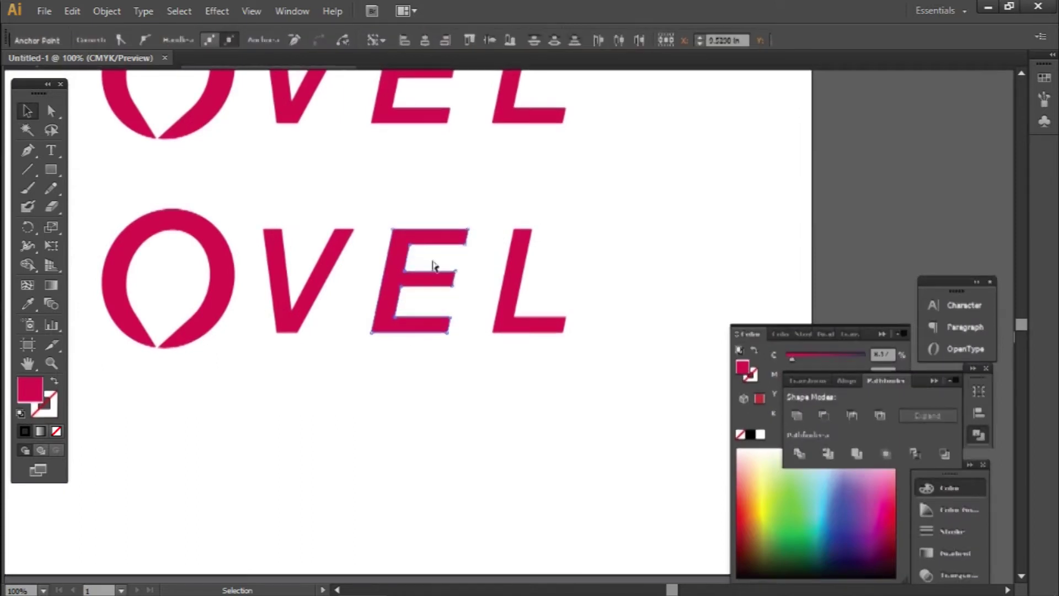
{"action": "left_click", "coordinate": [514, 230]}
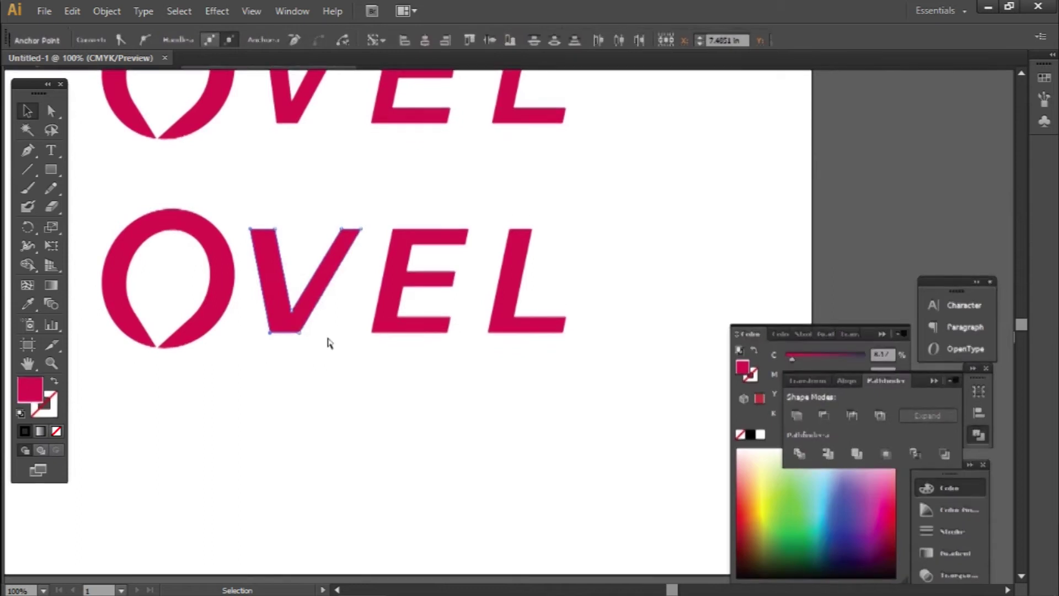
{"action": "scroll", "coordinate": [326, 347], "scroll_direction": "down", "scroll_amount": 1}
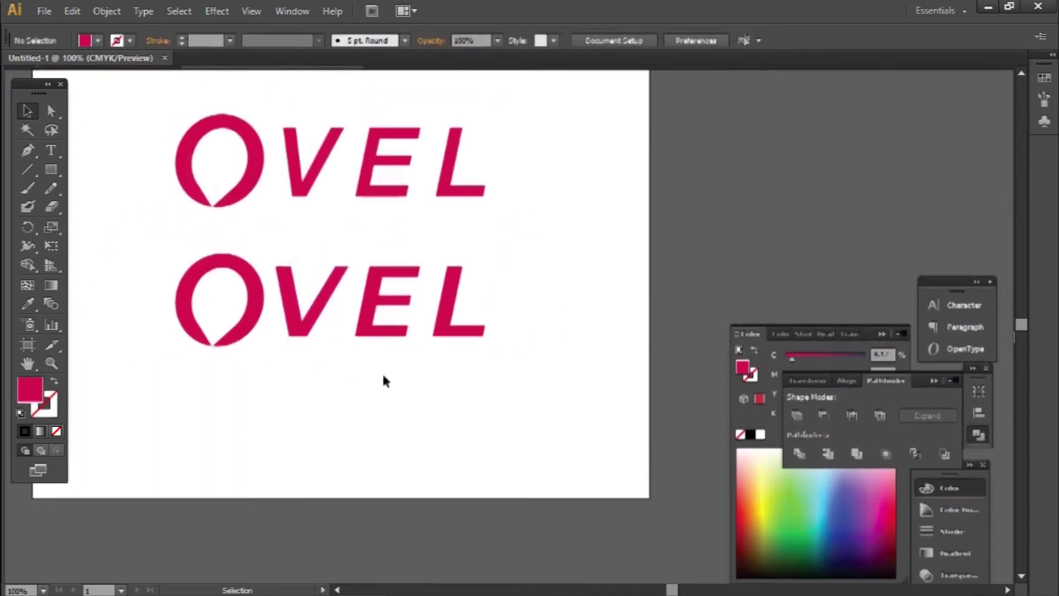
Step: Draw a small three-point triangle with the Pen tool at the top of the lower V
{"action": "scroll", "coordinate": [264, 264], "scroll_direction": "up", "scroll_amount": 4}
{"action": "key", "text": "p"}
{"action": "left_click", "coordinate": [337, 281]}
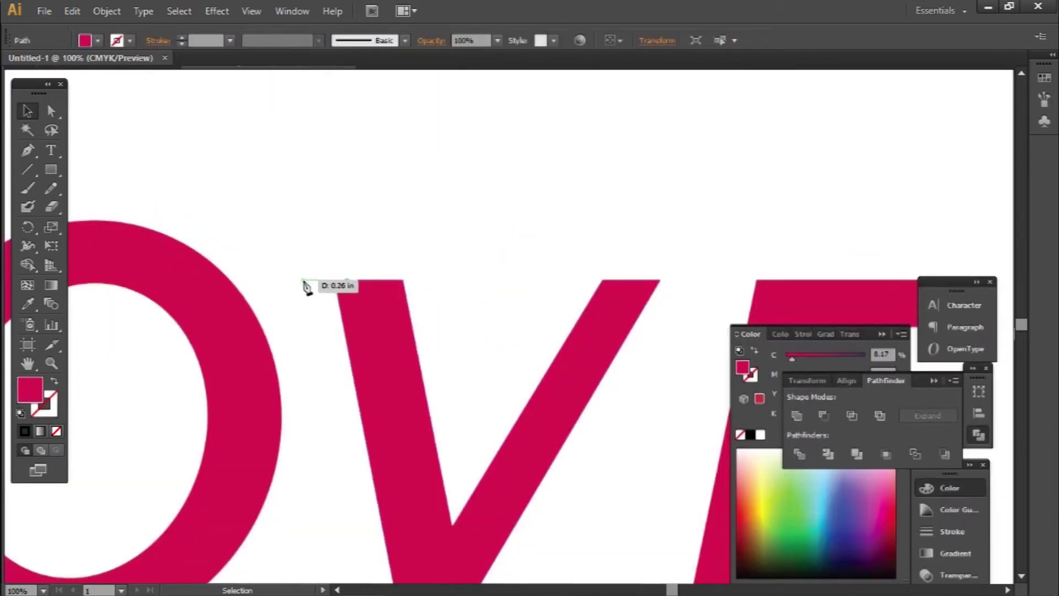
{"action": "left_click", "coordinate": [314, 342]}
{"action": "left_click", "coordinate": [359, 342]}
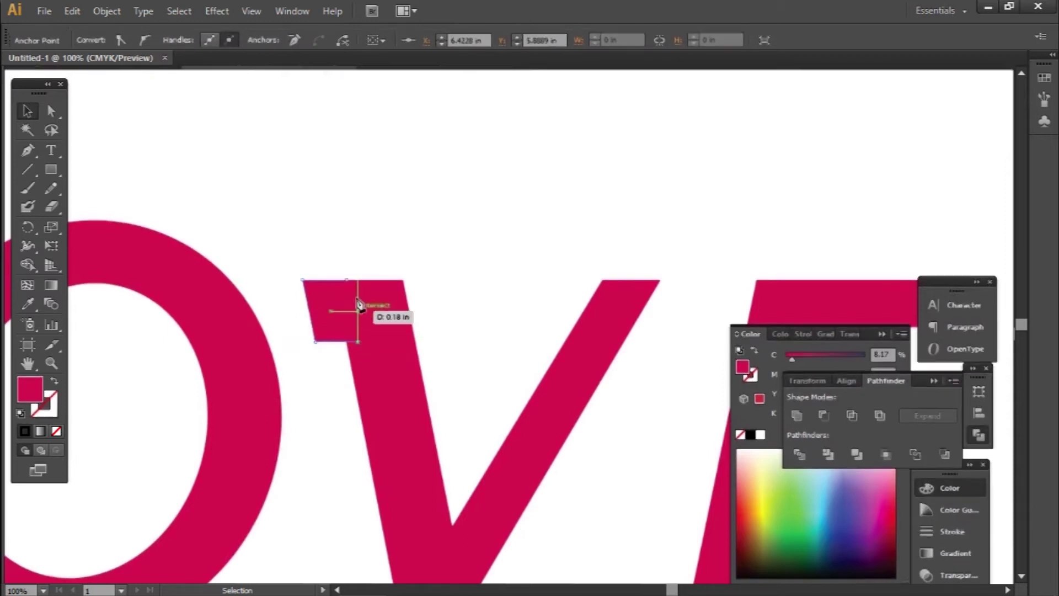
Step: Zoom out so both OVEL rows show, with nothing selected
{"action": "scroll", "coordinate": [276, 240], "scroll_direction": "down", "scroll_amount": 3}
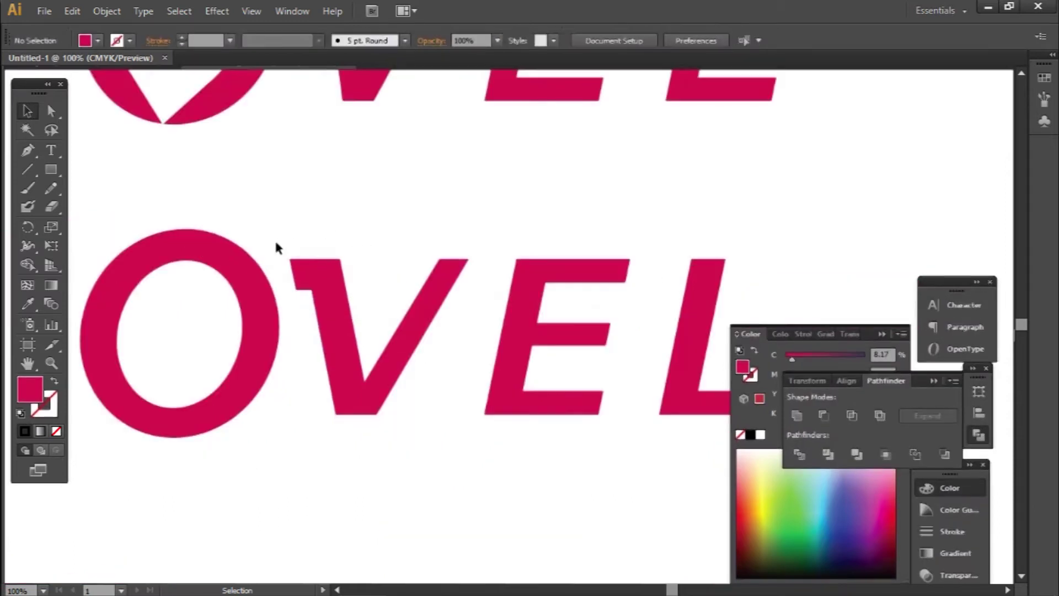
{"action": "scroll", "coordinate": [279, 259], "scroll_direction": "down", "scroll_amount": 1}
{"action": "left_click", "coordinate": [329, 414]}
{"action": "scroll", "coordinate": [327, 314], "scroll_direction": "up", "scroll_amount": 1}
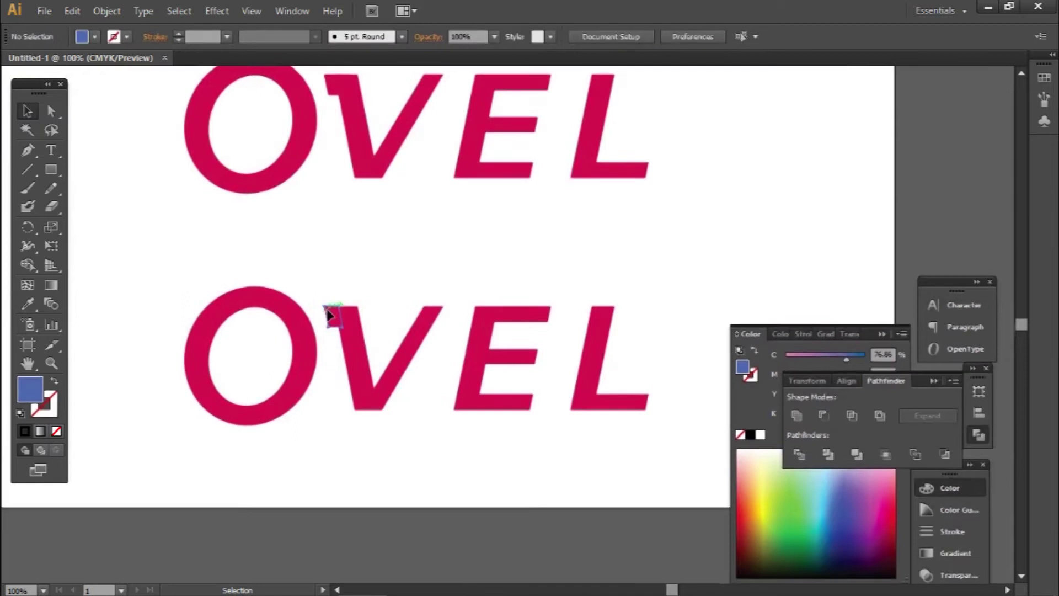
Step: Delete the V's notch piece and shrink the lower O from its corner
{"action": "left_click", "coordinate": [330, 312]}
{"action": "key", "text": "Delete"}
{"action": "left_click", "coordinate": [289, 307]}
{"action": "mouse_move", "coordinate": [318, 286]}
{"action": "left_mouse_down"}
{"action": "mouse_move", "coordinate": [298, 305]}
{"action": "mouse_move", "coordinate": [295, 338]}
{"action": "left_mouse_up"}
{"action": "left_click", "coordinate": [323, 282]}
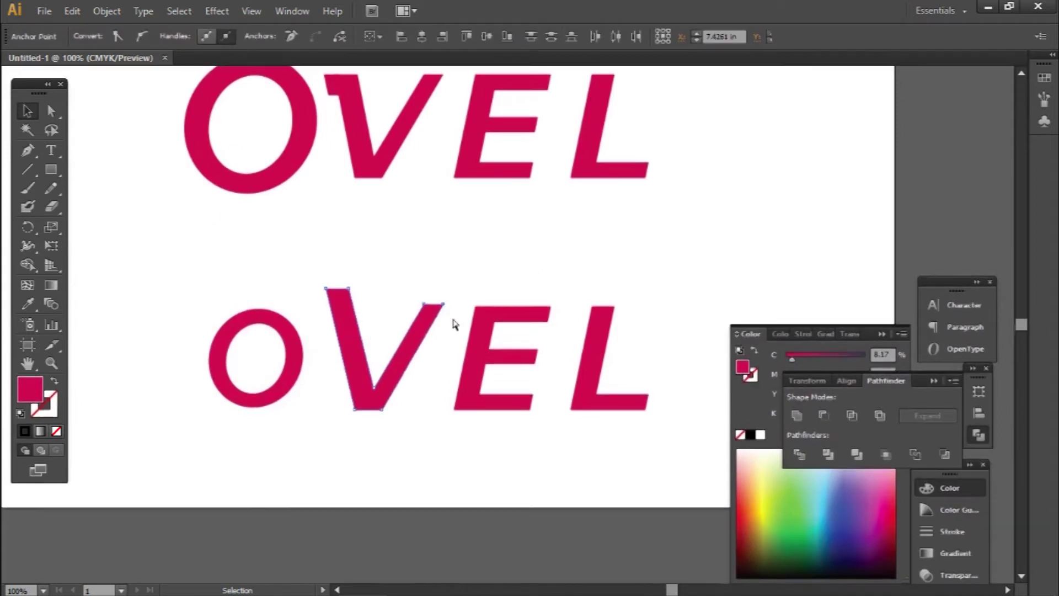
Step: Nudge the V's top anchors outward to widen the top of the V
{"action": "key", "text": "Right"}
{"action": "key", "text": "Right"}
{"action": "key", "text": "Right"}
{"action": "key", "text": "Right"}
{"action": "key", "text": "Right"}
{"action": "key", "text": "Right"}
{"action": "left_click_drag", "start_coordinate": [294, 281], "coordinate": [294, 280]}
{"action": "key", "text": "Left"}
{"action": "key", "text": "Left"}
{"action": "key", "text": "Left"}
{"action": "left_click", "coordinate": [357, 296]}
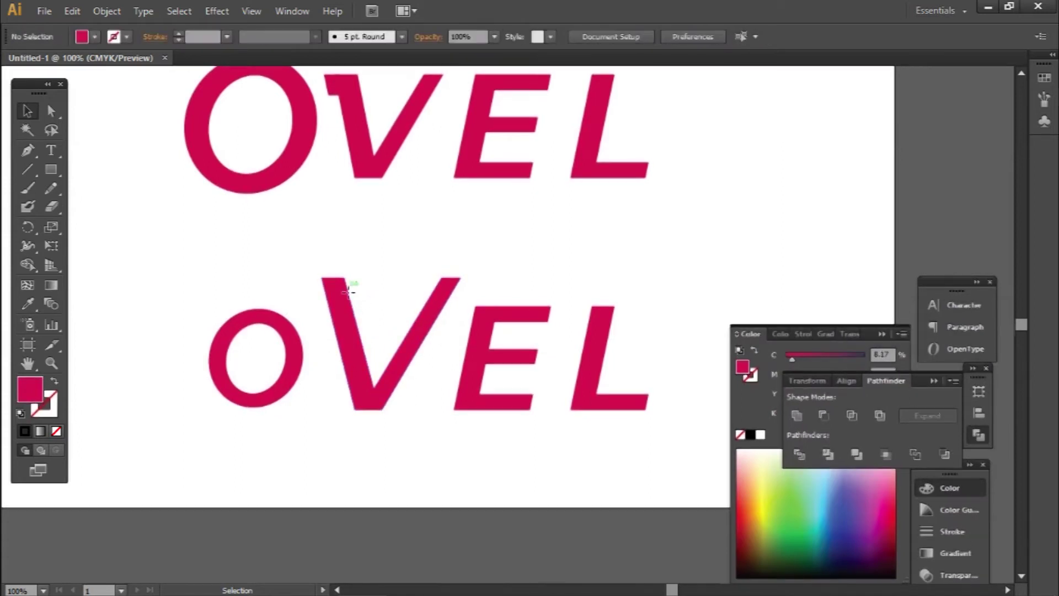
Step: Draw a thin magenta bar above the O and a top-aligned copy to its right
{"action": "left_click_drag", "start_coordinate": [345, 277], "coordinate": [209, 292]}
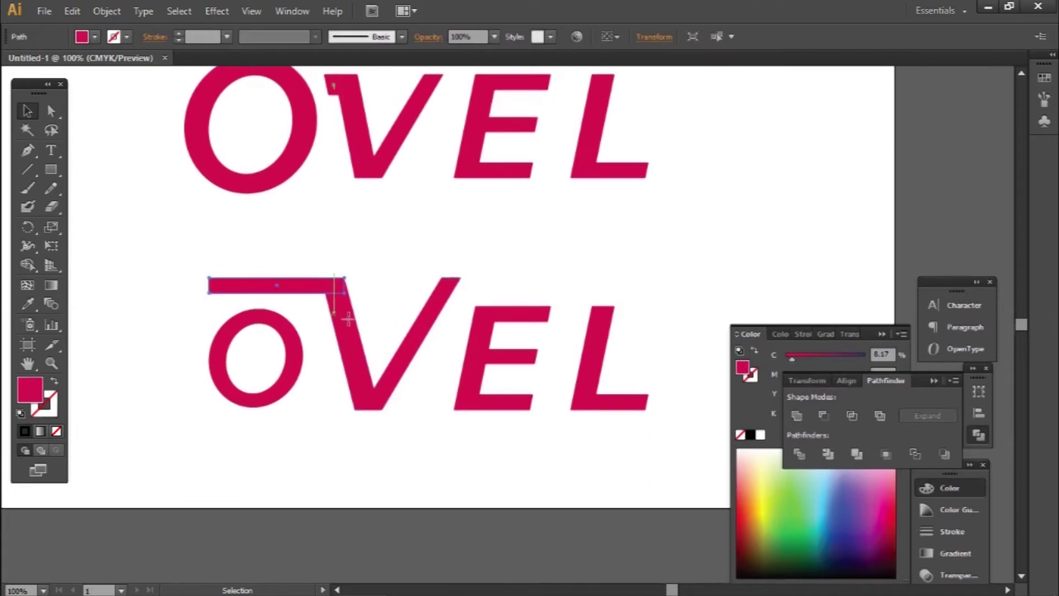
{"action": "key", "text": "p"}
{"action": "left_click_drag", "start_coordinate": [284, 286], "coordinate": [509, 293]}
{"action": "left_click", "coordinate": [298, 291], "text": "shift"}
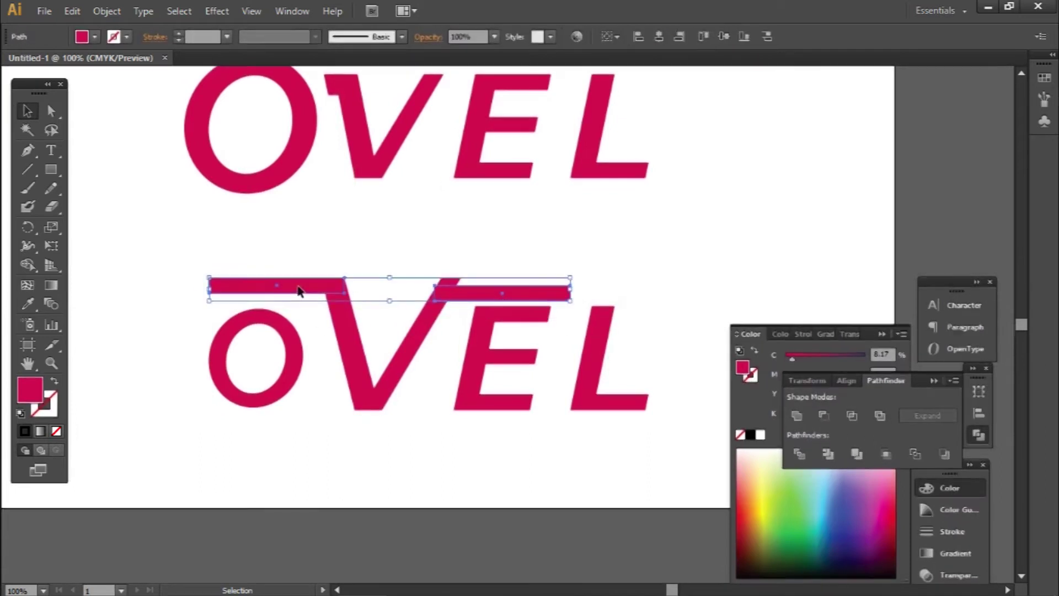
{"action": "left_click", "coordinate": [703, 37]}
{"action": "left_click", "coordinate": [658, 203]}
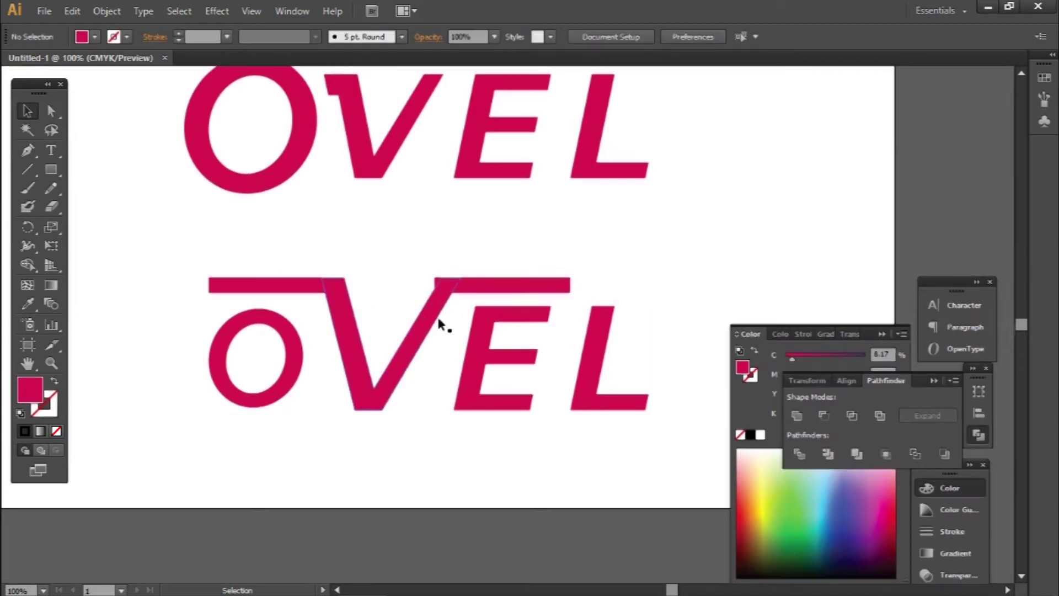
Step: Stretch the right bar over the L and Pathfinder-divide it with the V
{"action": "left_click_drag", "start_coordinate": [568, 291], "coordinate": [632, 287]}
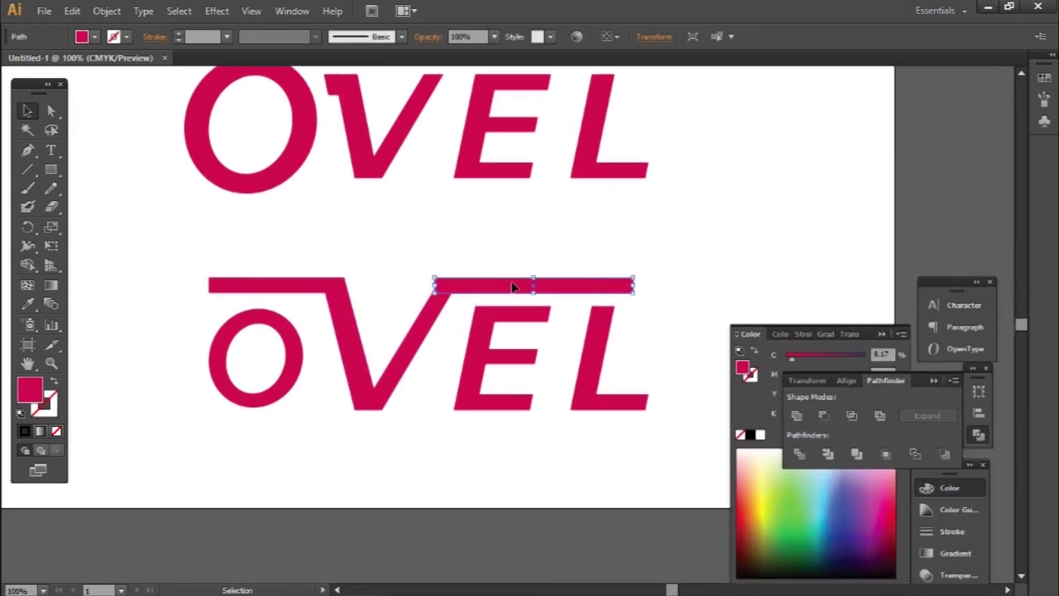
{"action": "left_click", "coordinate": [428, 306], "text": "shift"}
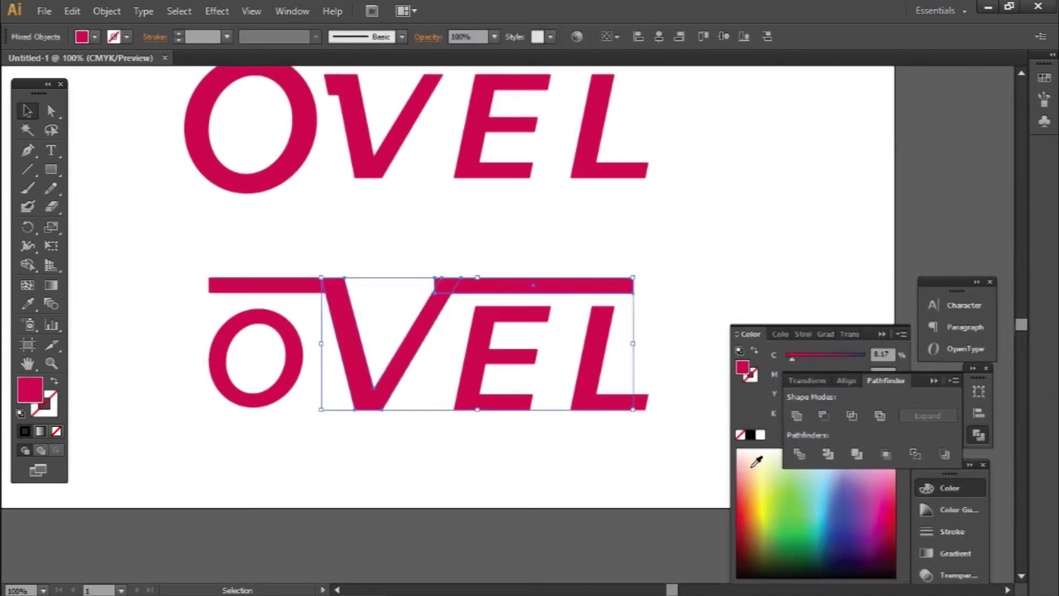
{"action": "left_click", "coordinate": [800, 455]}
{"action": "left_click", "coordinate": [440, 248]}
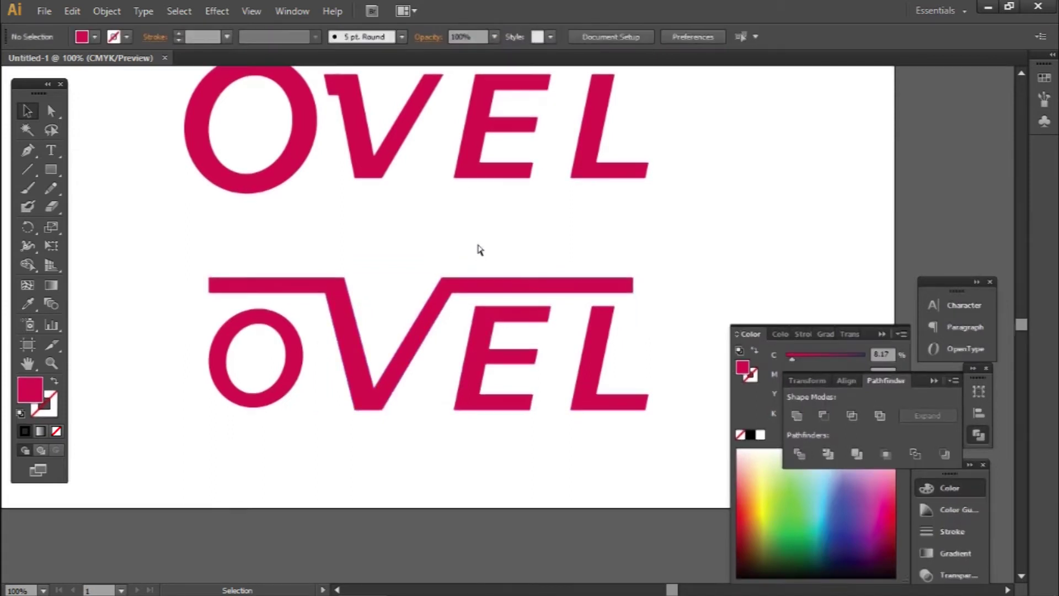
{"action": "left_click", "coordinate": [627, 299], "text": "ctrl"}
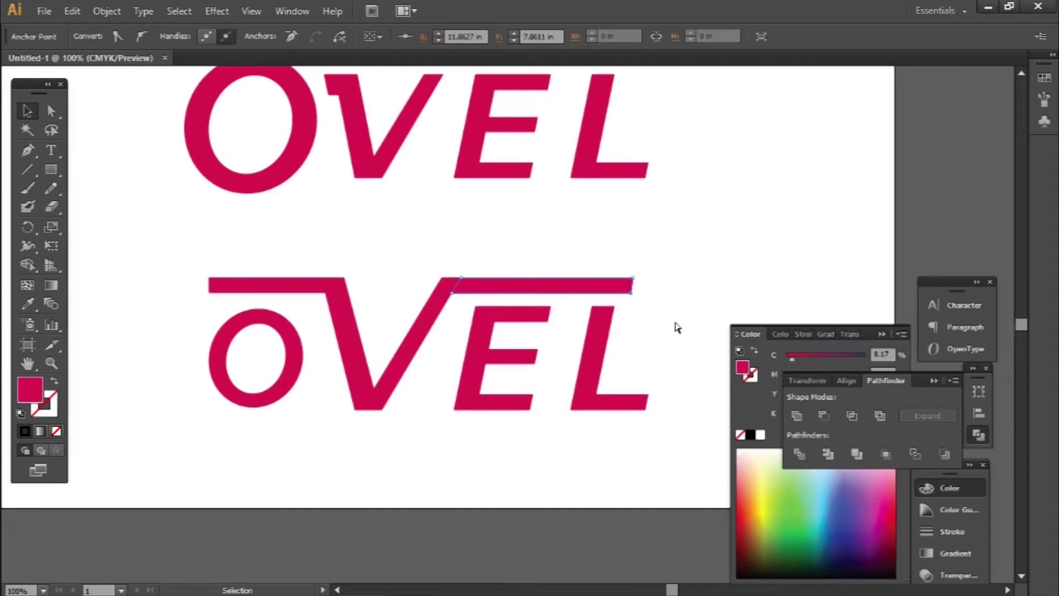
Step: Delete the slanted tip at the overline's right end, then return to the Selection tool
{"action": "left_click_drag", "start_coordinate": [622, 274], "coordinate": [654, 274]}
{"action": "key", "text": "Delete"}
{"action": "mouse_move", "coordinate": [200, 313]}
{"action": "left_mouse_down"}
{"action": "mouse_move", "coordinate": [214, 280]}
{"action": "mouse_move", "coordinate": [200, 274]}
{"action": "left_mouse_up"}
{"action": "key", "text": "v"}
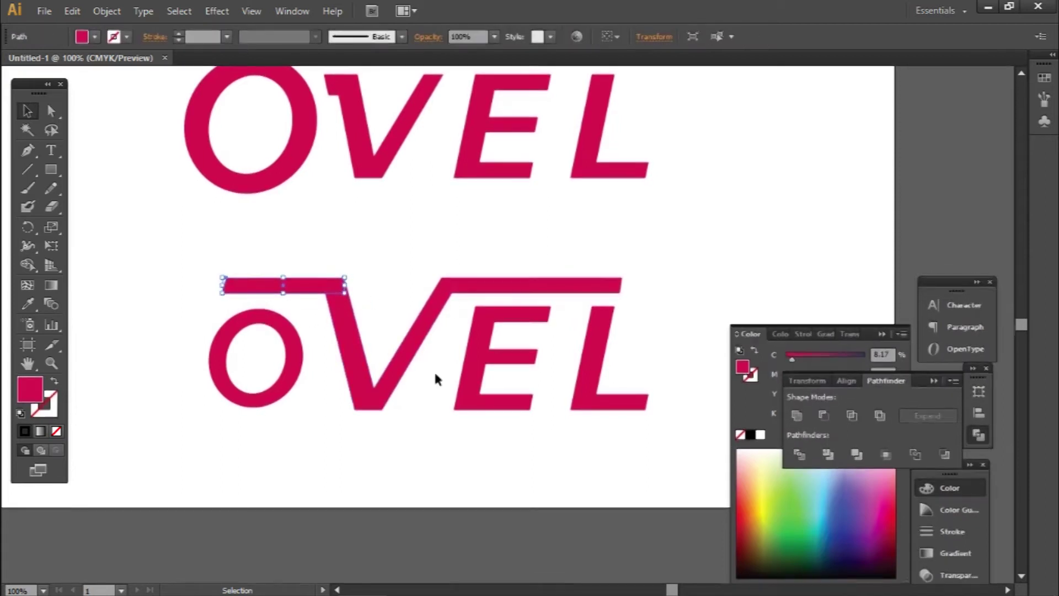
{"action": "left_click", "coordinate": [429, 399]}
{"action": "left_click", "coordinate": [580, 402]}
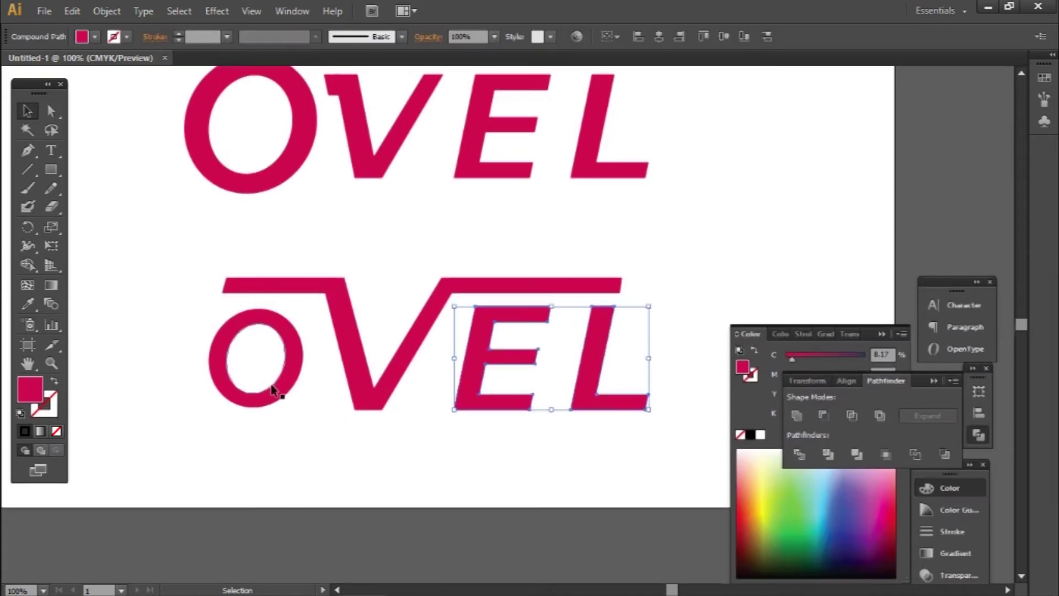
Step: Align the lower O's top with the E using Vertical Align Top
{"action": "left_click", "coordinate": [259, 399], "text": "shift"}
{"action": "left_click", "coordinate": [371, 435]}
{"action": "left_click", "coordinate": [233, 359]}
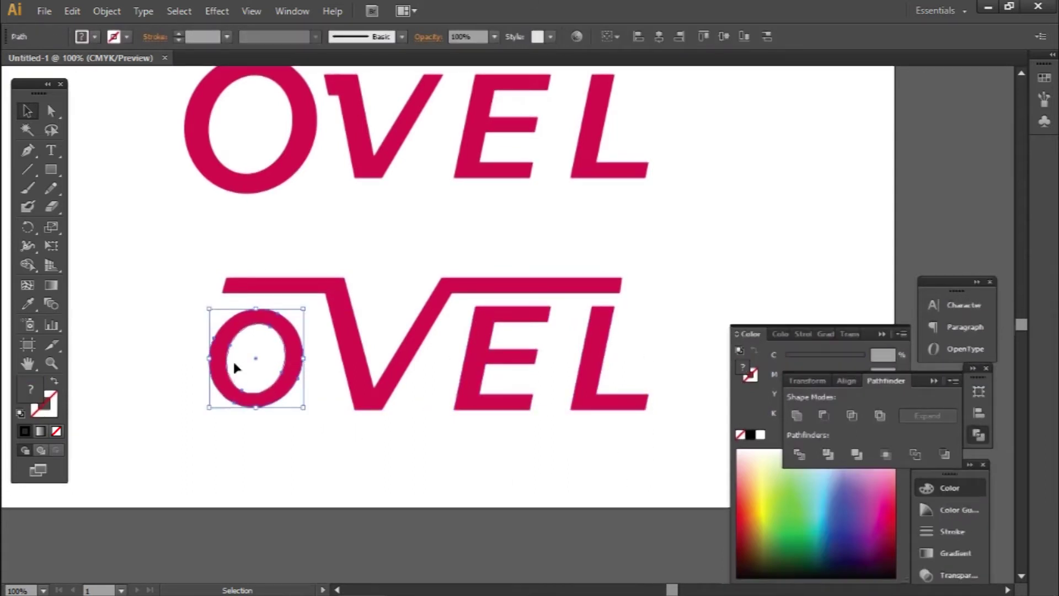
{"action": "left_click_drag", "start_coordinate": [253, 367], "coordinate": [490, 367]}
{"action": "left_click", "coordinate": [490, 367], "text": "shift"}
{"action": "left_click", "coordinate": [846, 380]}
{"action": "left_click", "coordinate": [892, 416]}
{"action": "left_click", "coordinate": [306, 423]}
Step: Enlarge the lower O slightly by dragging its corner handle
{"action": "left_click", "coordinate": [290, 392]}
{"action": "left_click_drag", "start_coordinate": [308, 409], "coordinate": [307, 407]}
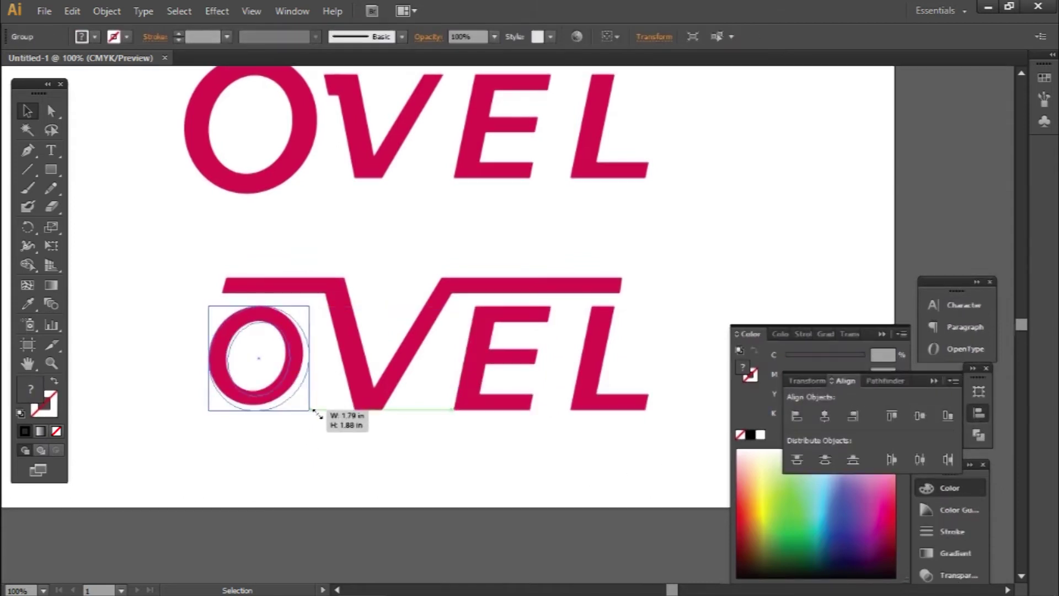
{"action": "left_click", "coordinate": [484, 407], "text": "shift"}
{"action": "left_click_drag", "start_coordinate": [283, 426], "coordinate": [255, 378]}
{"action": "left_click_drag", "start_coordinate": [305, 409], "coordinate": [307, 411]}
{"action": "left_click", "coordinate": [386, 441]}
{"action": "left_click_drag", "start_coordinate": [647, 453], "coordinate": [454, 367]}
{"action": "left_click", "coordinate": [265, 400], "text": "shift"}
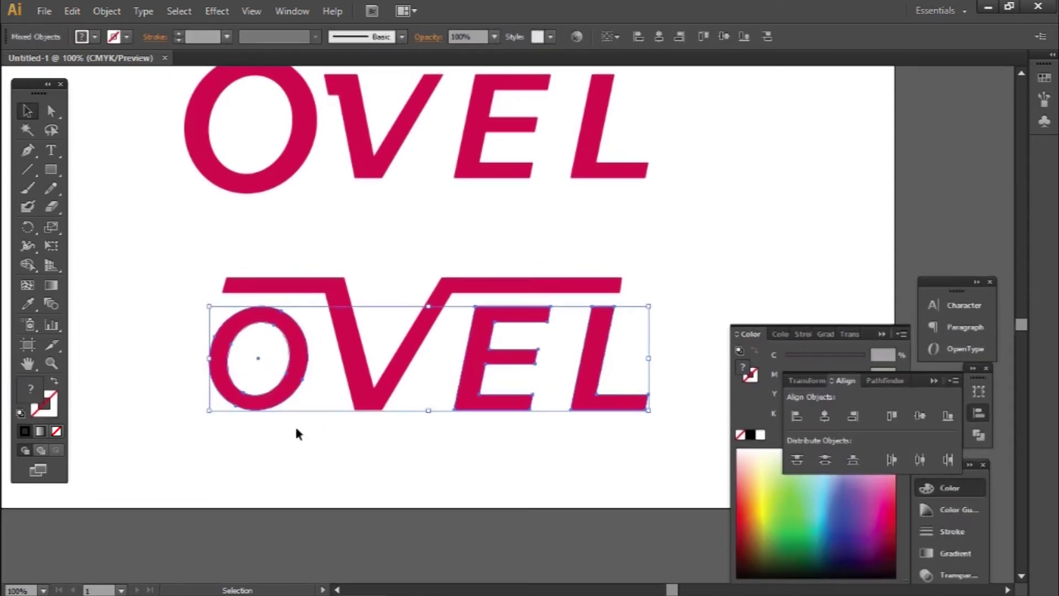
{"action": "left_click", "coordinate": [415, 467]}
{"action": "left_click_drag", "start_coordinate": [416, 451], "coordinate": [348, 383]}
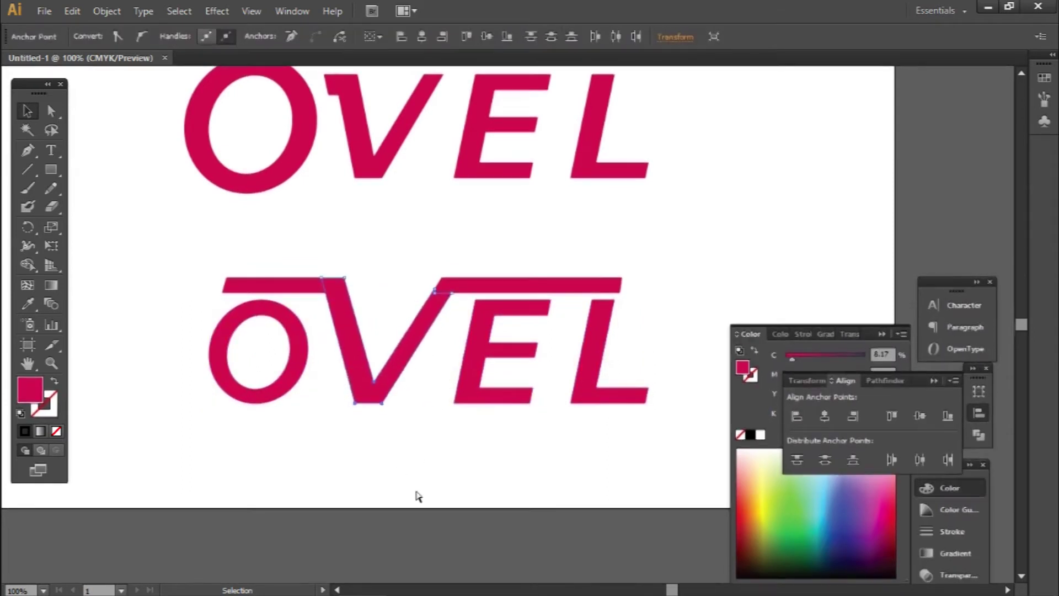
Step: Nudge the O right and the E left to tighten spacing around the V
{"action": "left_click", "coordinate": [411, 455]}
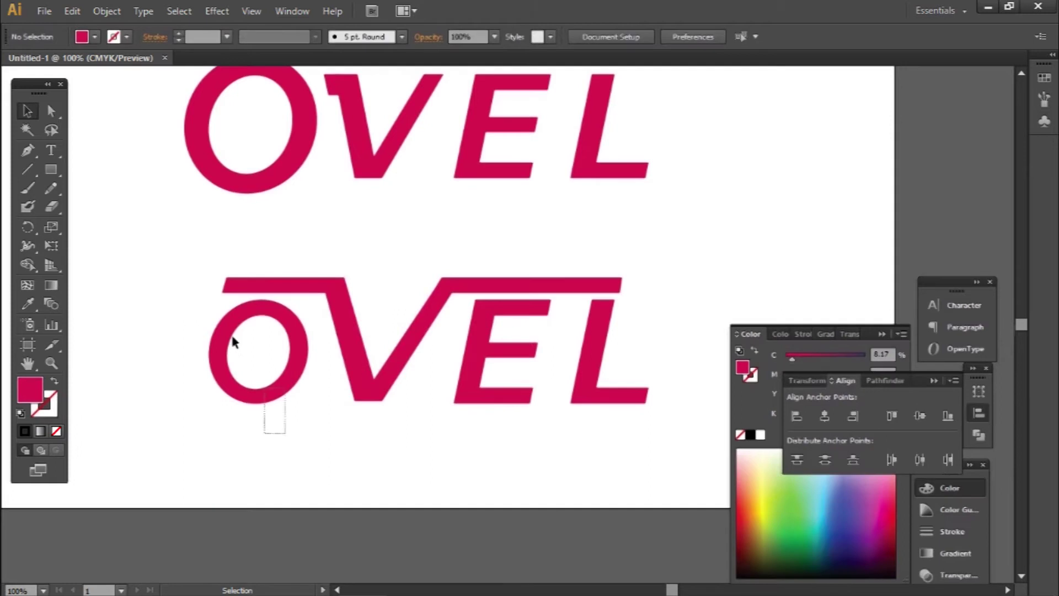
{"action": "left_click_drag", "start_coordinate": [267, 367], "coordinate": [274, 367]}
{"action": "key", "text": "Right"}
{"action": "key", "text": "Right"}
{"action": "key", "text": "Right"}
{"action": "key", "text": "Right"}
{"action": "key", "text": "Right"}
{"action": "key", "text": "Right"}
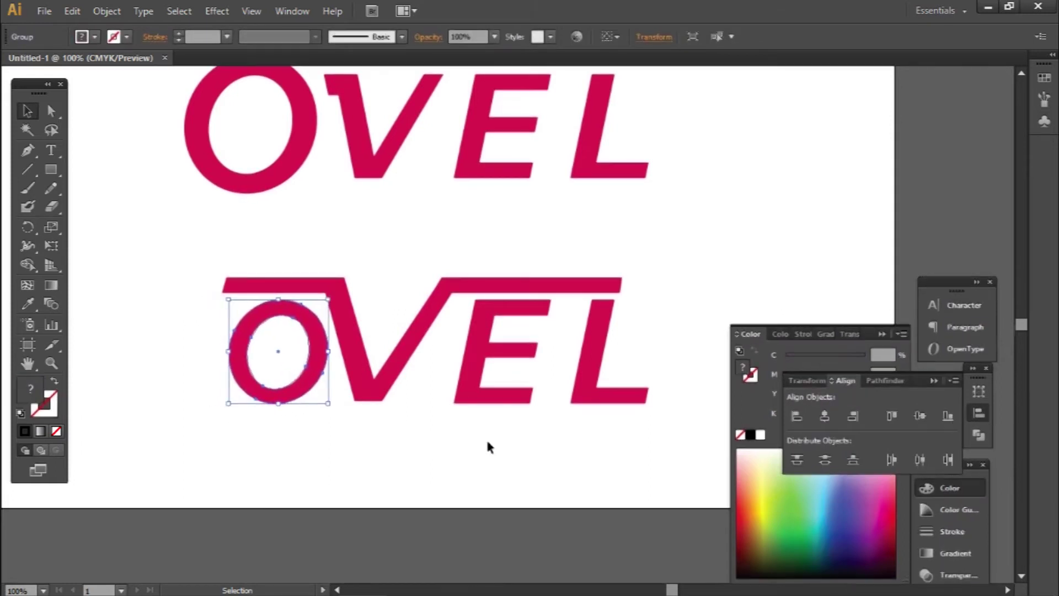
{"action": "left_click_drag", "start_coordinate": [513, 445], "coordinate": [461, 338]}
{"action": "key", "text": "Left"}
{"action": "key", "text": "Left"}
{"action": "key", "text": "Left"}
{"action": "key", "text": "Left"}
{"action": "key", "text": "Left"}
{"action": "key", "text": "Left"}
{"action": "key", "text": "Left"}
{"action": "key", "text": "Left"}
{"action": "key", "text": "Left"}
{"action": "mouse_move", "coordinate": [639, 439]}
{"action": "left_mouse_down"}
{"action": "mouse_move", "coordinate": [593, 368]}
{"action": "mouse_move", "coordinate": [583, 425]}
{"action": "mouse_move", "coordinate": [506, 301]}
{"action": "left_mouse_up"}
{"action": "key", "text": "Left"}
{"action": "key", "text": "Left"}
{"action": "key", "text": "Left"}
{"action": "key", "text": "Left"}
{"action": "key", "text": "Left"}
{"action": "key", "text": "Left"}
{"action": "key", "text": "Left"}
{"action": "key", "text": "Left"}
{"action": "key", "text": "Left"}
{"action": "key", "text": "Right"}
{"action": "key", "text": "Right"}
{"action": "key", "text": "Right"}
{"action": "key", "text": "Right"}
{"action": "key", "text": "Right"}
{"action": "key", "text": "Right"}
{"action": "left_click", "coordinate": [534, 425]}
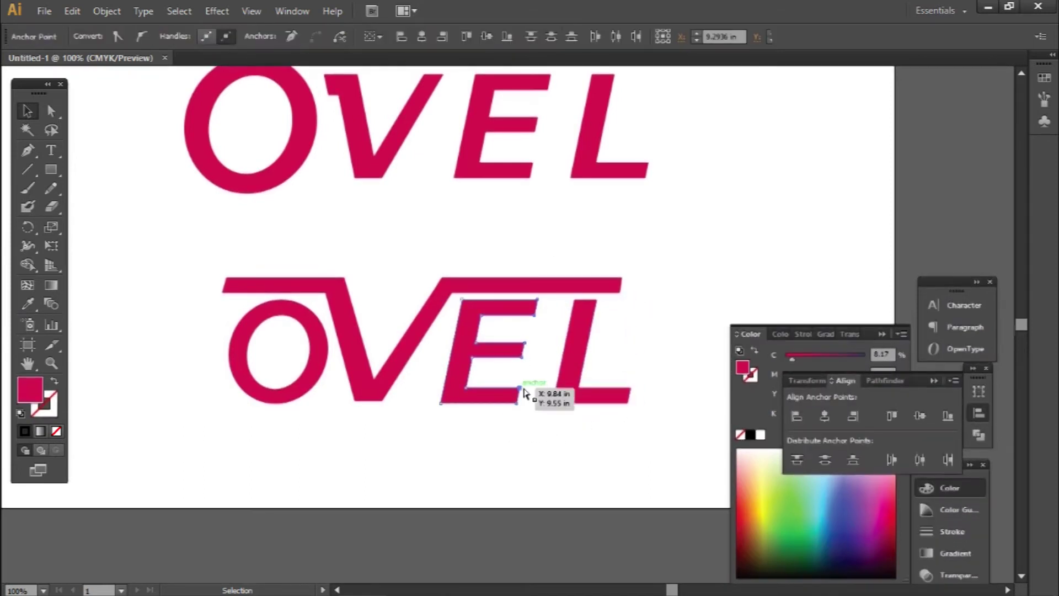
Step: Shift the L left toward the E with Shift+Left
{"action": "left_click", "coordinate": [547, 422]}
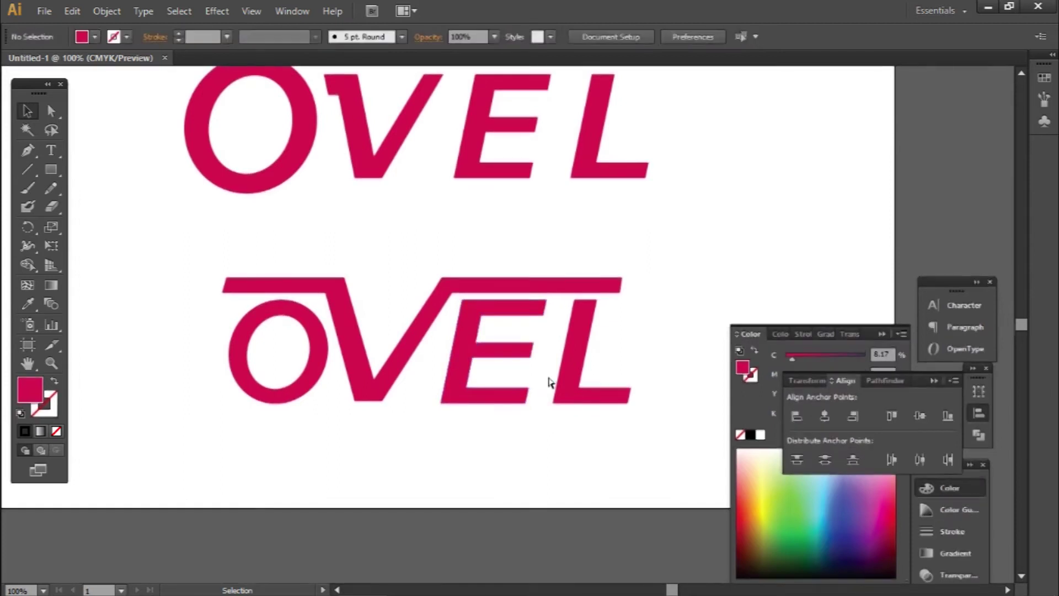
{"action": "left_click_drag", "start_coordinate": [544, 345], "coordinate": [573, 359]}
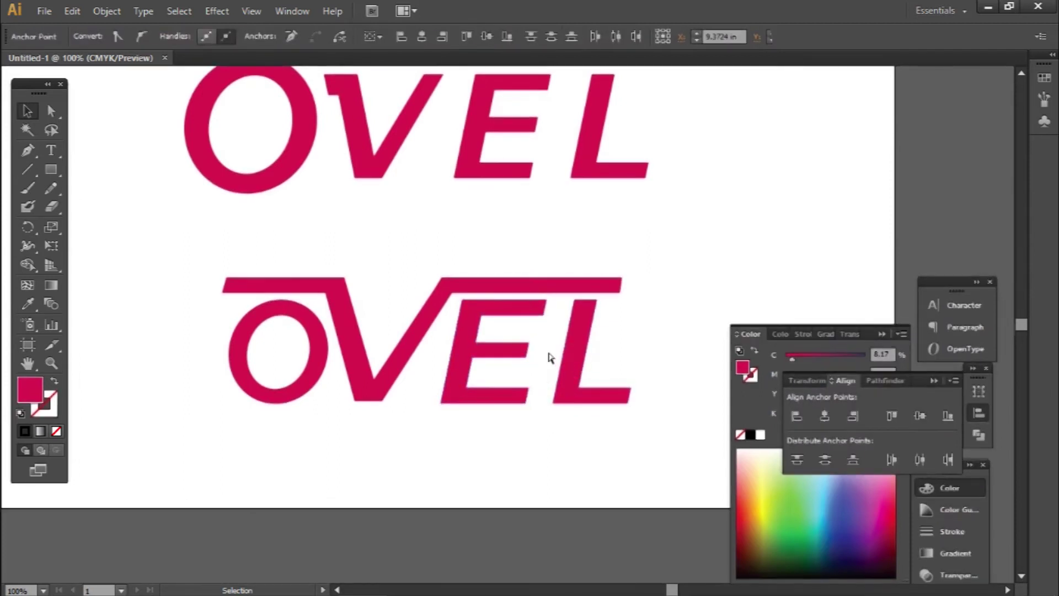
{"action": "left_click", "coordinate": [549, 355]}
{"action": "left_click", "coordinate": [570, 374]}
{"action": "key", "text": "shift+Left"}
{"action": "key", "text": "shift+Left"}
{"action": "left_click", "coordinate": [632, 331]}
Step: Shorten the top bar from both ends by nudging its end anchors inward
{"action": "left_click_drag", "start_coordinate": [631, 328], "coordinate": [606, 274]}
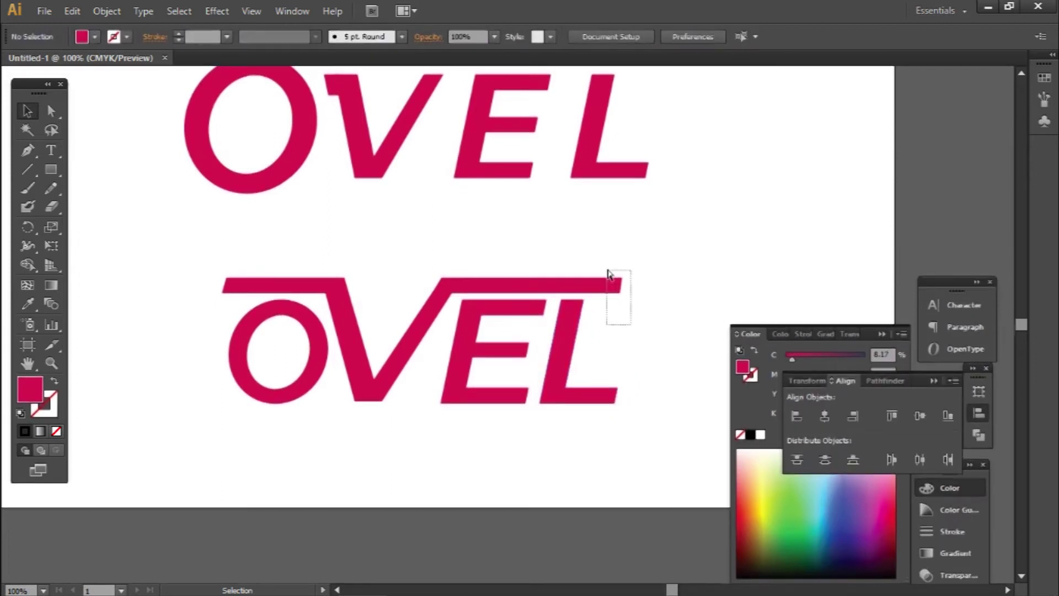
{"action": "key", "text": "shift+Left"}
{"action": "key", "text": "shift+Left"}
{"action": "key", "text": "shift+Left"}
{"action": "left_click", "coordinate": [428, 442]}
{"action": "left_click_drag", "start_coordinate": [215, 275], "coordinate": [236, 315]}
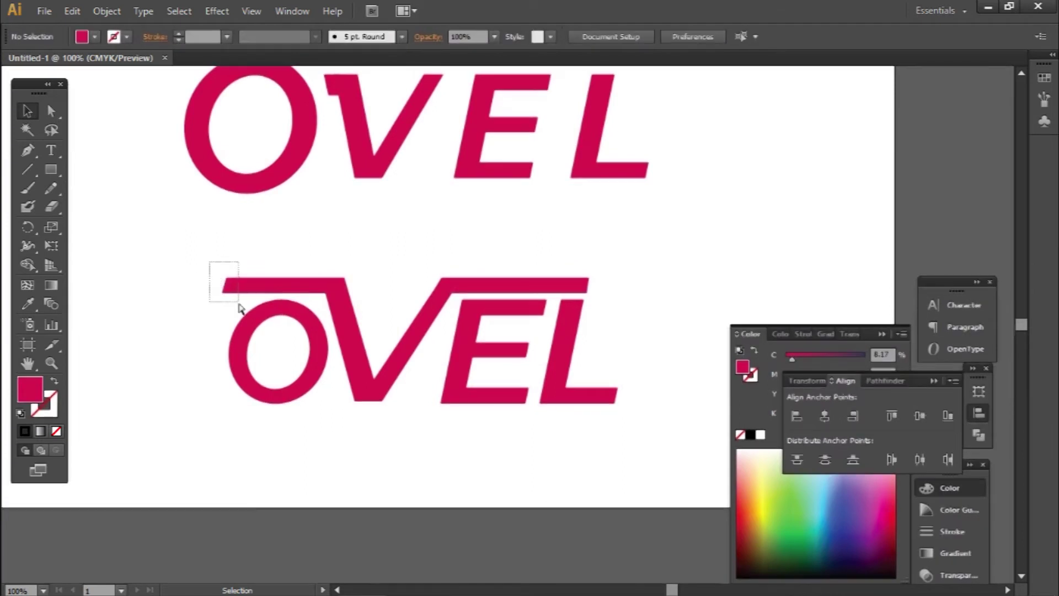
{"action": "key", "text": "shift+Right"}
{"action": "key", "text": "shift+Right"}
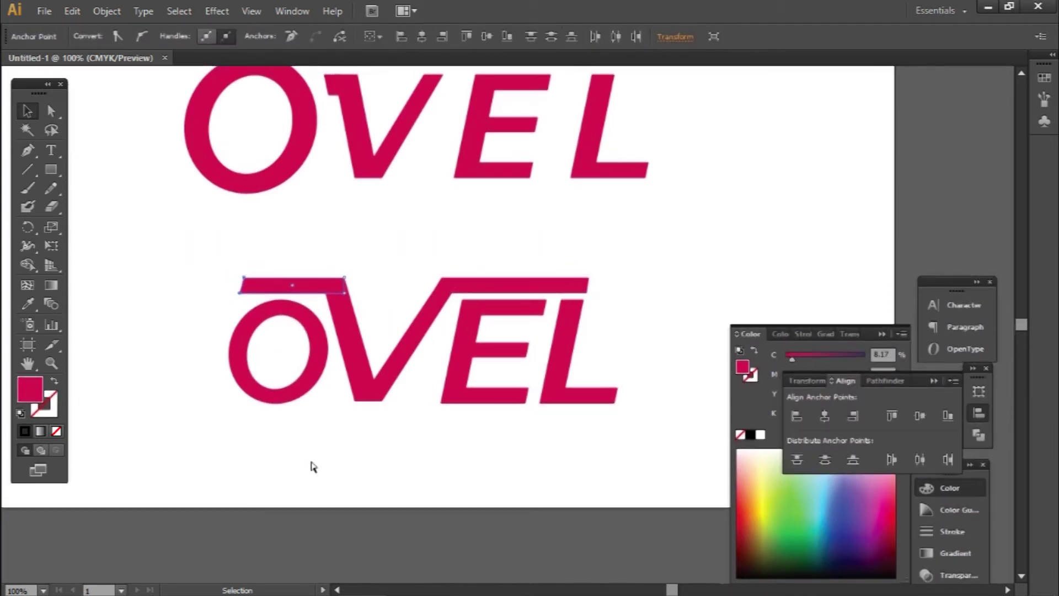
{"action": "left_click", "coordinate": [310, 464]}
Step: Move the lower two OVEL versions up and pan to an empty artboard
{"action": "scroll", "coordinate": [328, 435], "scroll_direction": "down", "scroll_amount": 1}
{"action": "left_click_drag", "start_coordinate": [579, 473], "coordinate": [240, 169]}
{"action": "left_click_drag", "start_coordinate": [302, 234], "coordinate": [302, 230]}
{"action": "left_click", "coordinate": [191, 337]}
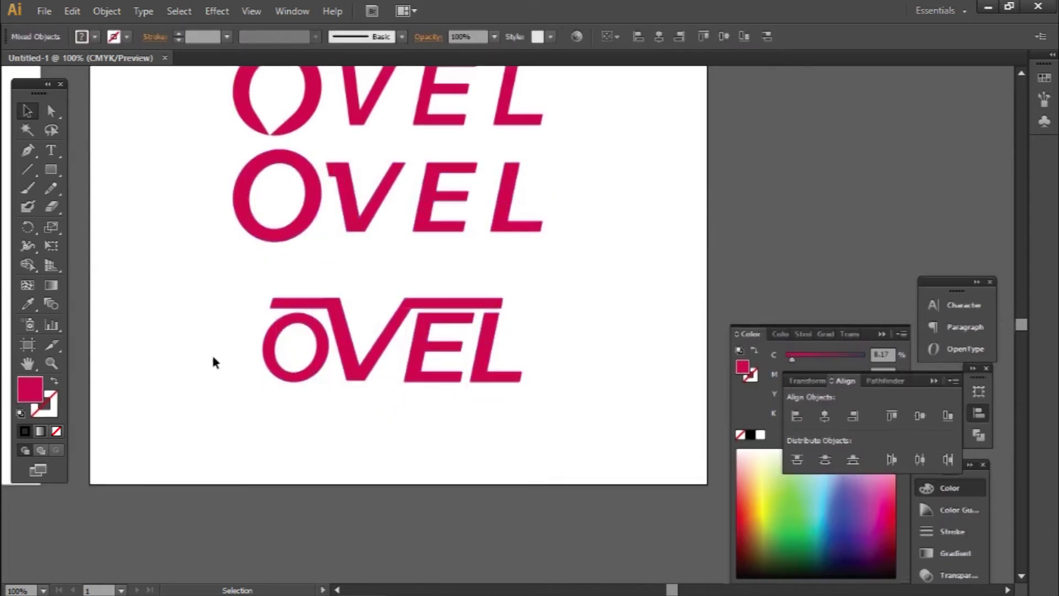
{"action": "scroll", "coordinate": [269, 381], "scroll_direction": "down", "scroll_amount": 1}
{"action": "left_click_drag", "start_coordinate": [253, 421], "coordinate": [277, 403]}
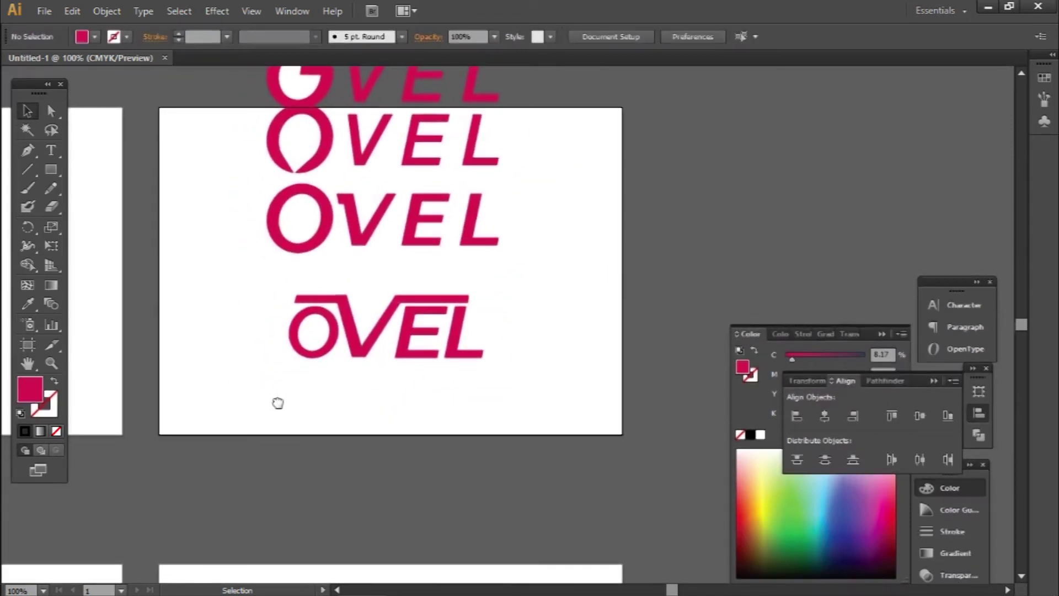
{"action": "left_click_drag", "start_coordinate": [492, 392], "coordinate": [283, 279]}
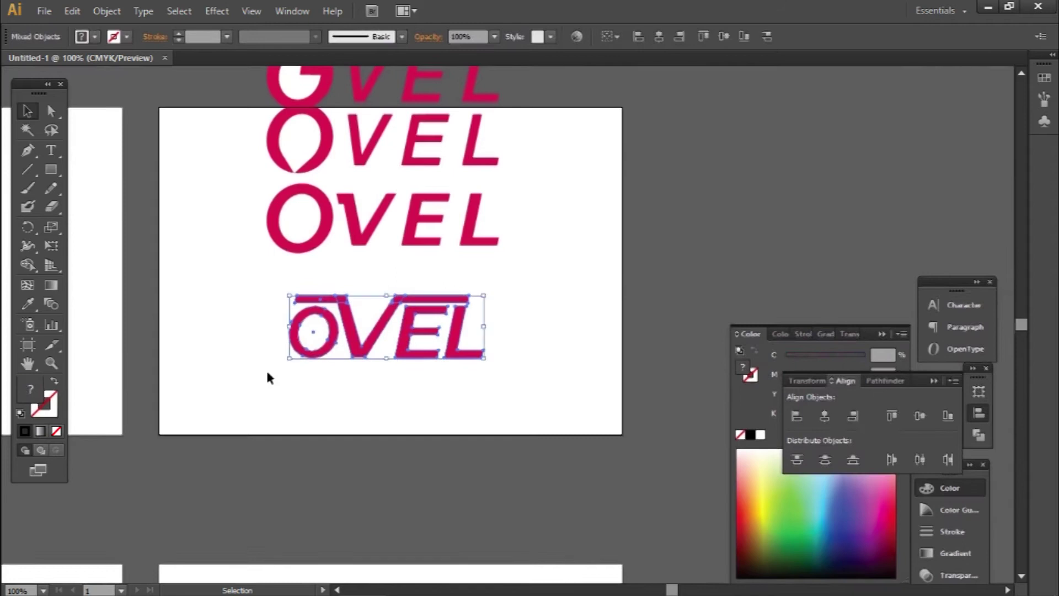
{"action": "left_click", "coordinate": [267, 373]}
{"action": "left_click_drag", "start_coordinate": [267, 373], "coordinate": [531, 269]}
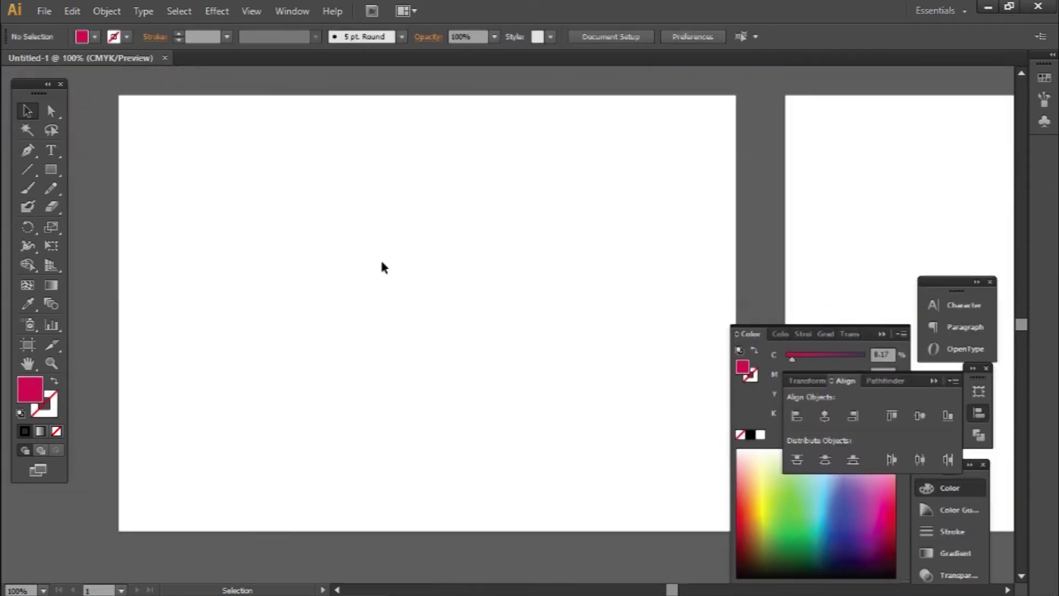
Step: Paste the barred logo onto the empty artboard, shift it left and zoom in
{"action": "key", "text": "ctrl+v"}
{"action": "left_click_drag", "start_coordinate": [455, 311], "coordinate": [394, 311]}
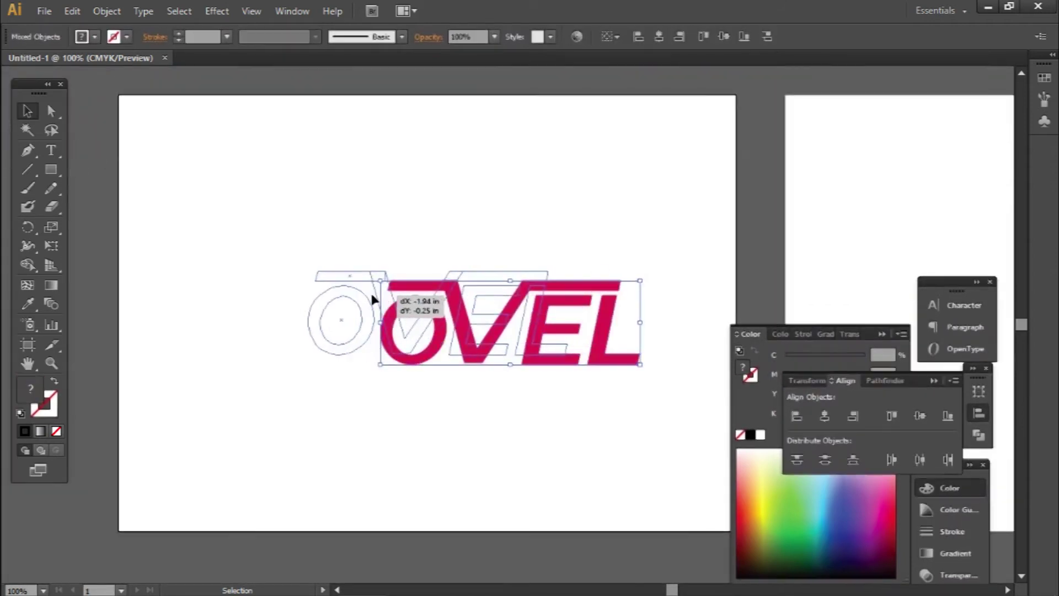
{"action": "left_click", "coordinate": [449, 309]}
{"action": "key", "text": "ctrl+plus"}
Step: Delete the top-bar pieces above the O and the V
{"action": "left_click", "coordinate": [279, 271]}
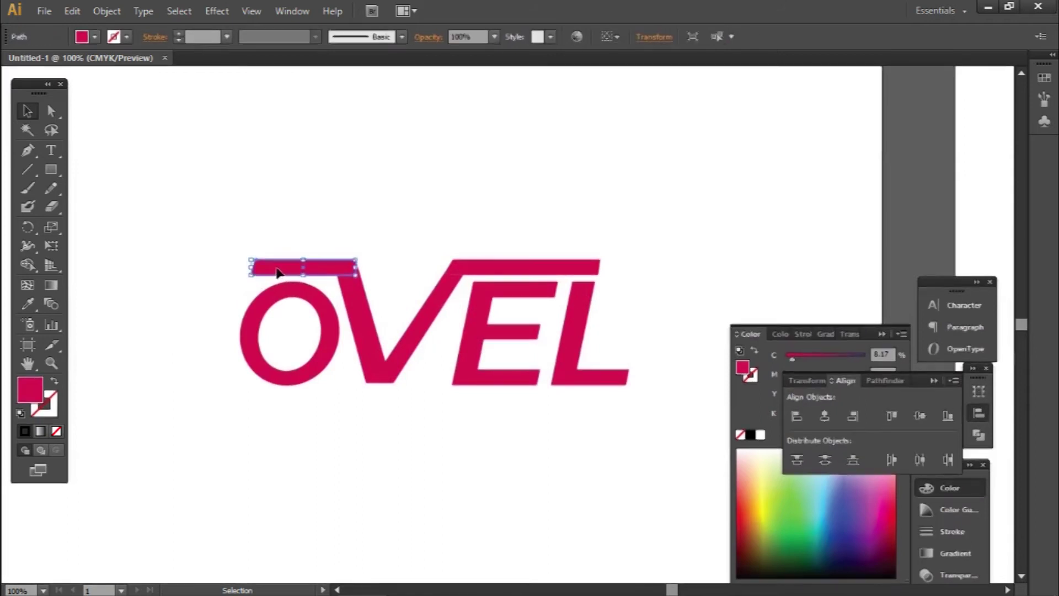
{"action": "key", "text": "Delete"}
{"action": "left_click", "coordinate": [499, 270]}
{"action": "key", "text": "Delete"}
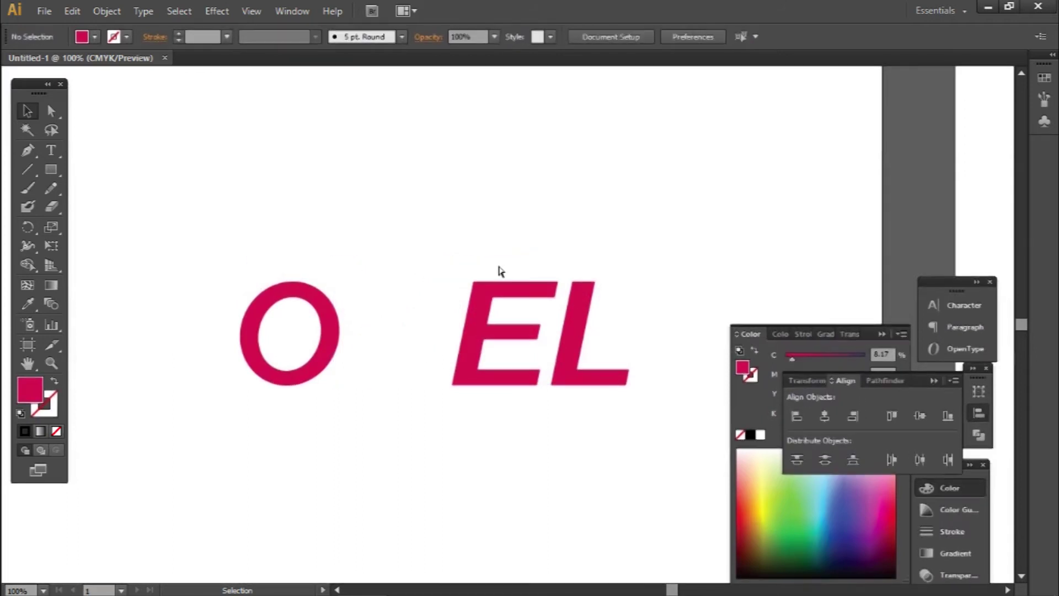
{"action": "key", "text": "ctrl+z"}
{"action": "left_click_drag", "start_coordinate": [426, 241], "coordinate": [506, 271]}
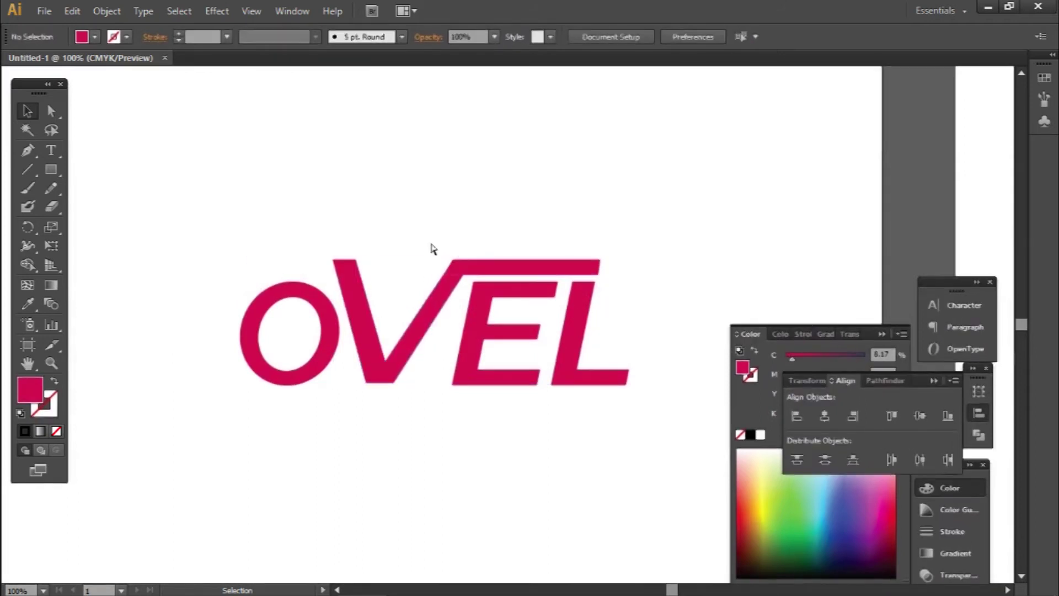
{"action": "key", "text": "Delete"}
{"action": "left_click", "coordinate": [508, 265]}
Step: Cut the V's top flat with a rectangle and Pathfinder Minus Front
{"action": "key", "text": "m"}
{"action": "left_click_drag", "start_coordinate": [558, 281], "coordinate": [303, 198]}
{"action": "key", "text": "v"}
{"action": "key", "text": "ctrl+z"}
{"action": "key", "text": "m"}
{"action": "left_click_drag", "start_coordinate": [558, 282], "coordinate": [303, 198]}
{"action": "key", "text": "v"}
{"action": "left_click", "coordinate": [389, 374], "text": "shift"}
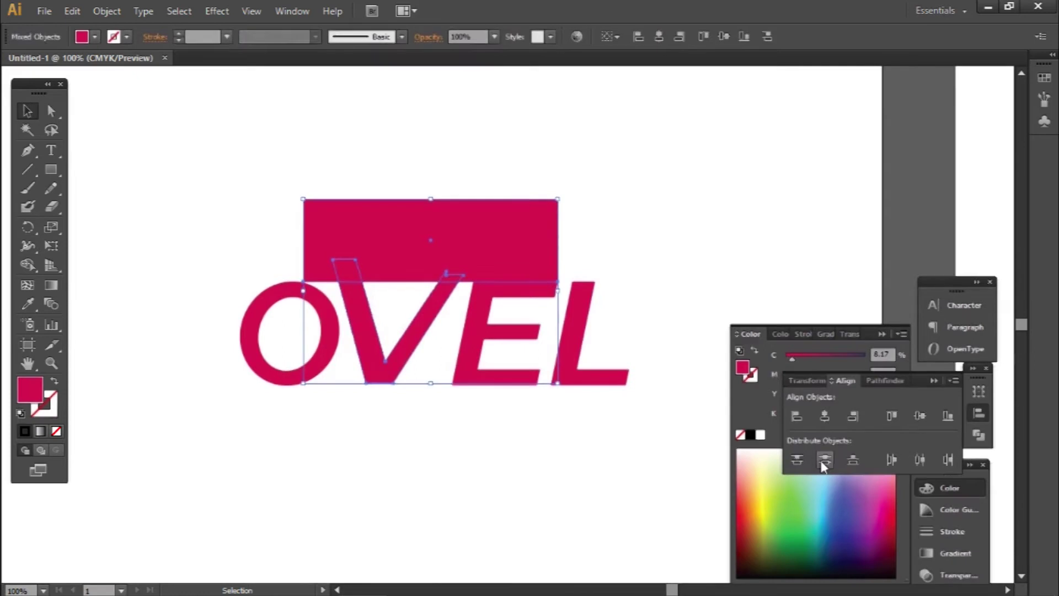
{"action": "left_click", "coordinate": [882, 381]}
{"action": "left_click", "coordinate": [801, 454]}
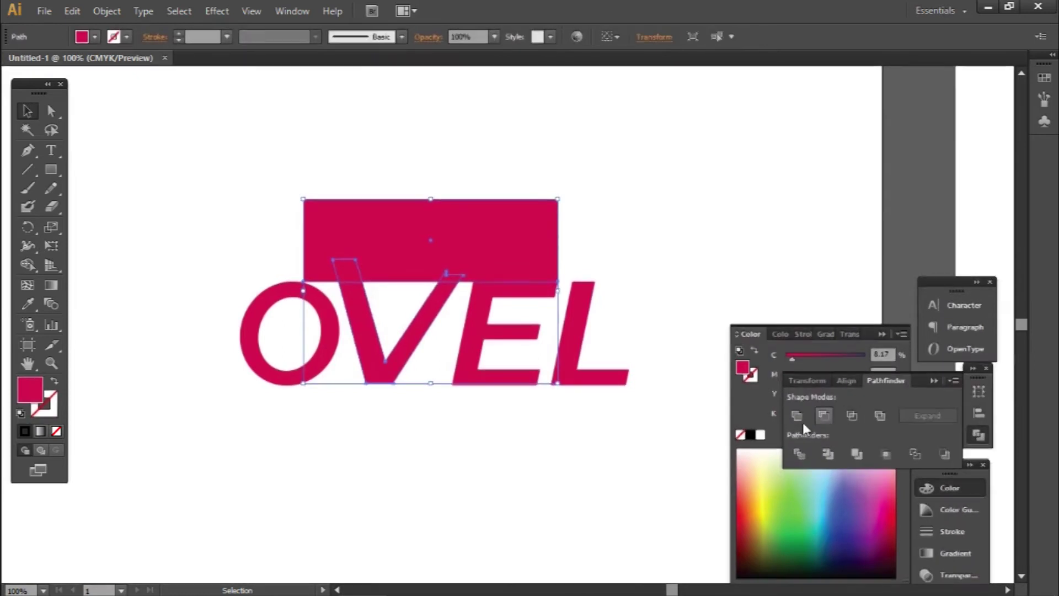
{"action": "left_click", "coordinate": [559, 446]}
Step: Enlarge the O up and to the left, then nudge it two steps left
{"action": "left_click", "coordinate": [262, 314]}
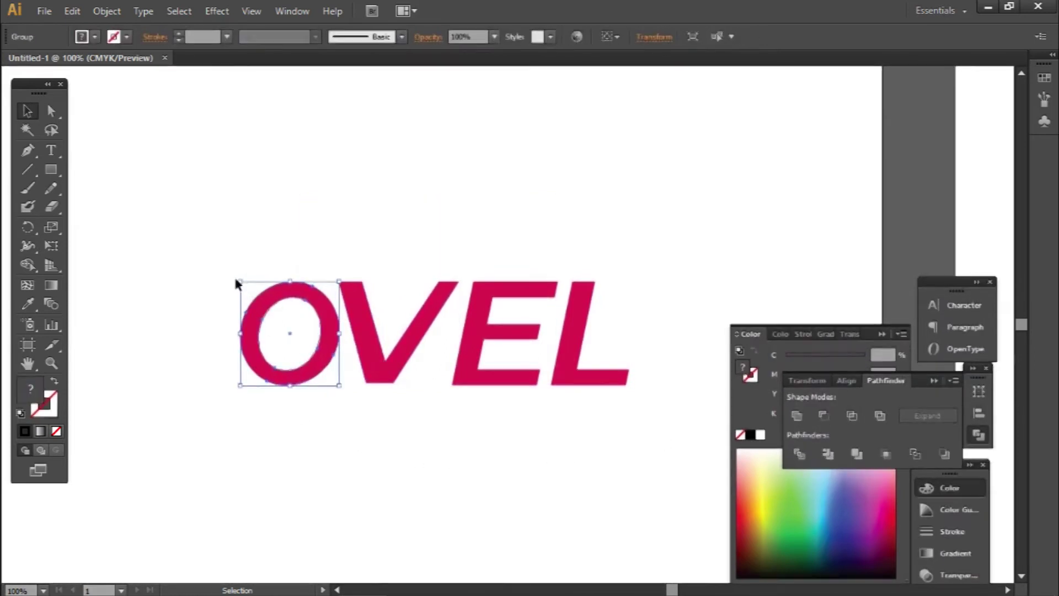
{"action": "left_click_drag", "start_coordinate": [240, 281], "coordinate": [217, 268]}
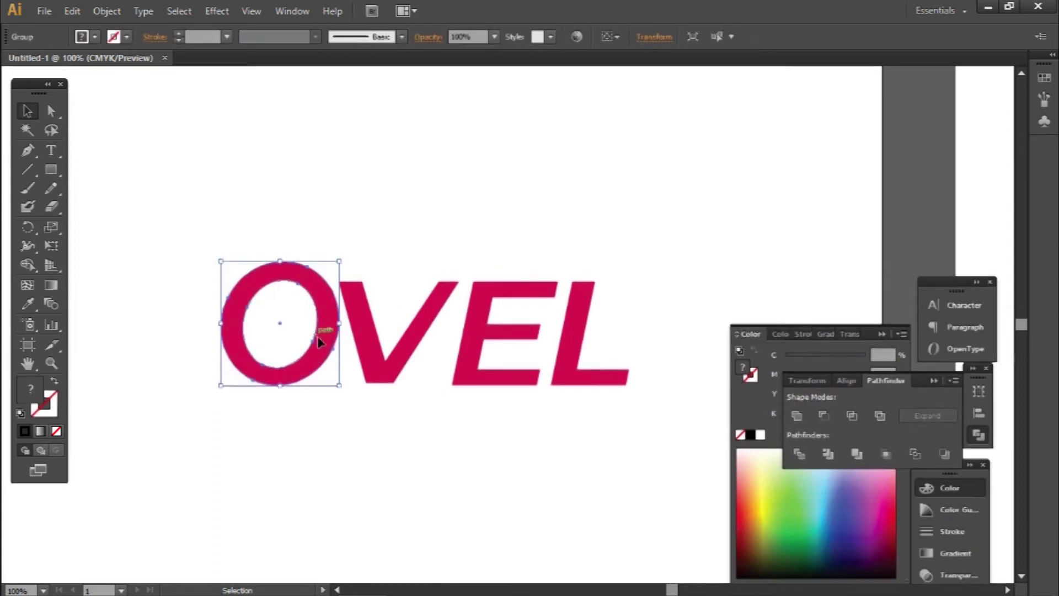
{"action": "key", "text": "Left"}
{"action": "key", "text": "Left"}
{"action": "key", "text": "Left"}
{"action": "key", "text": "Left"}
{"action": "key", "text": "Left"}
{"action": "key", "text": "Left"}
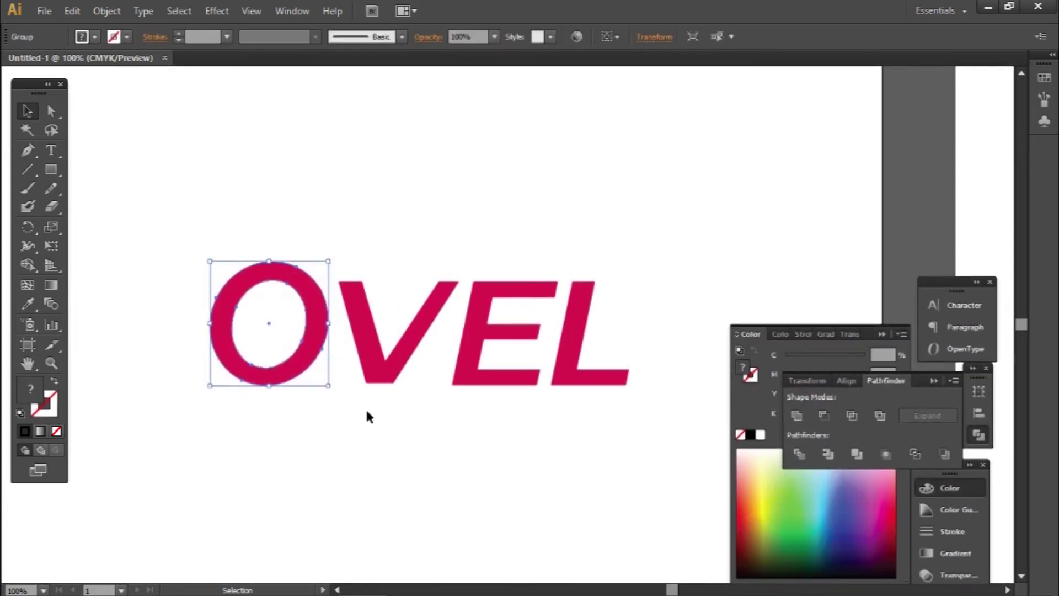
{"action": "key", "text": "Left"}
{"action": "key", "text": "Left"}
{"action": "key", "text": "Left"}
{"action": "left_click", "coordinate": [365, 425]}
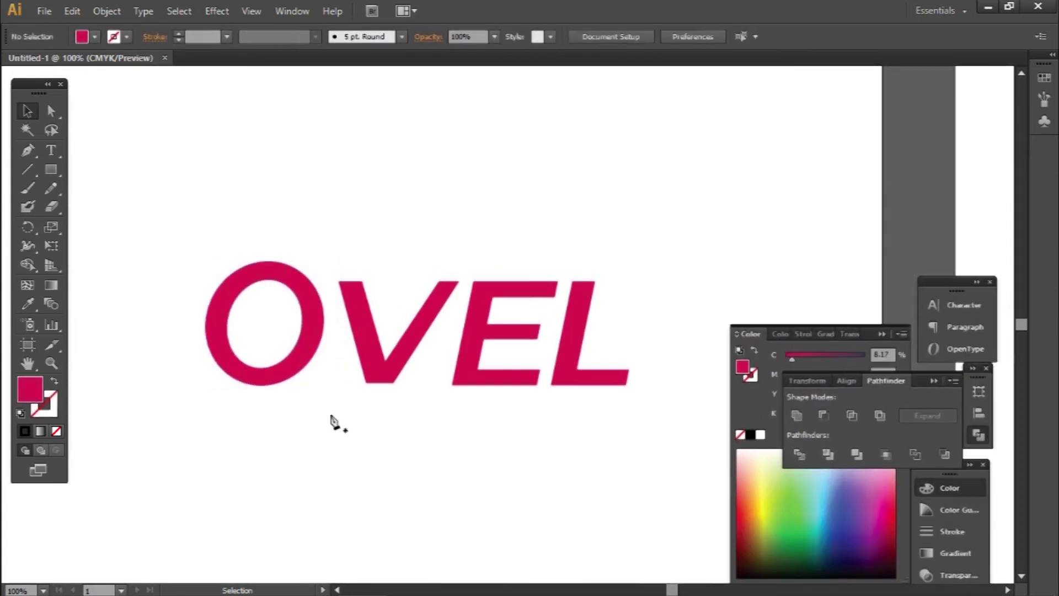
{"action": "scroll", "coordinate": [342, 276], "scroll_direction": "up", "scroll_amount": 2}
{"action": "left_click", "coordinate": [345, 298]}
Step: Duplicate the OVEL lettering below the original, with a dash after the L
{"action": "left_click_drag", "start_coordinate": [344, 298], "coordinate": [317, 298]}
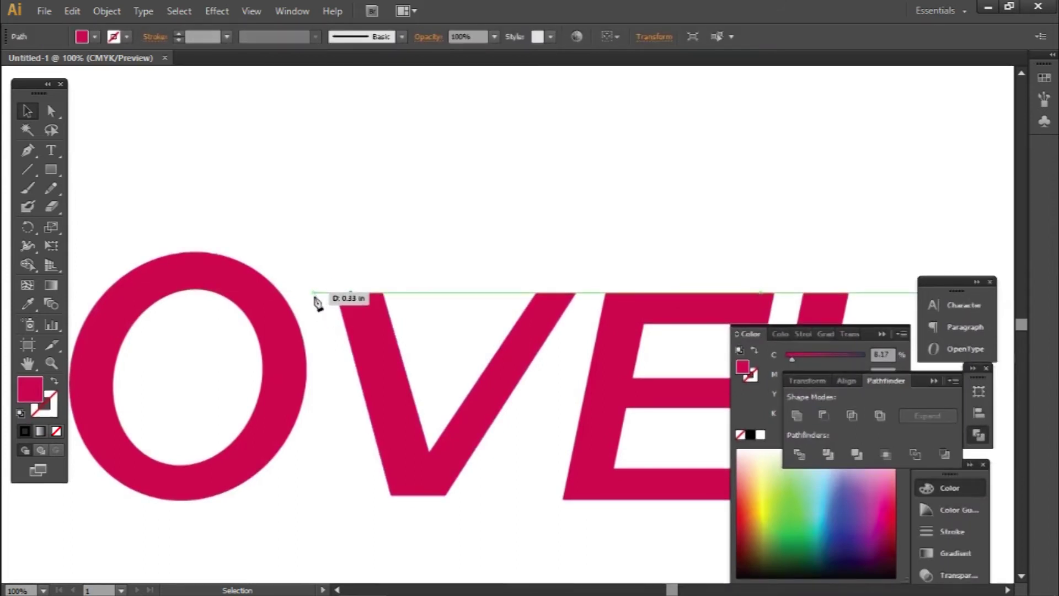
{"action": "left_click_drag", "start_coordinate": [317, 359], "coordinate": [324, 435]}
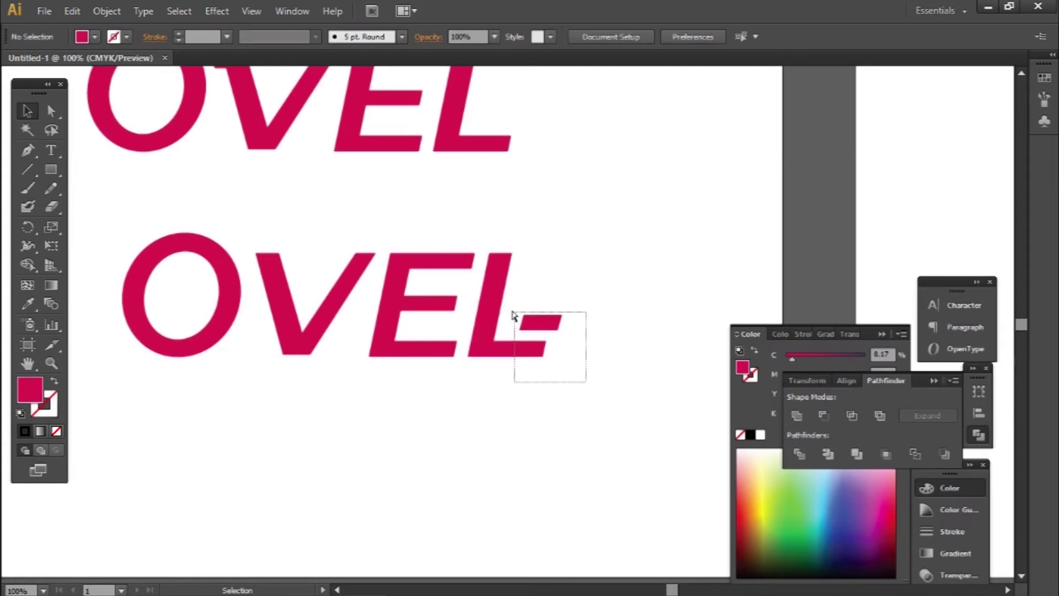
{"action": "left_click_drag", "start_coordinate": [600, 395], "coordinate": [445, 253]}
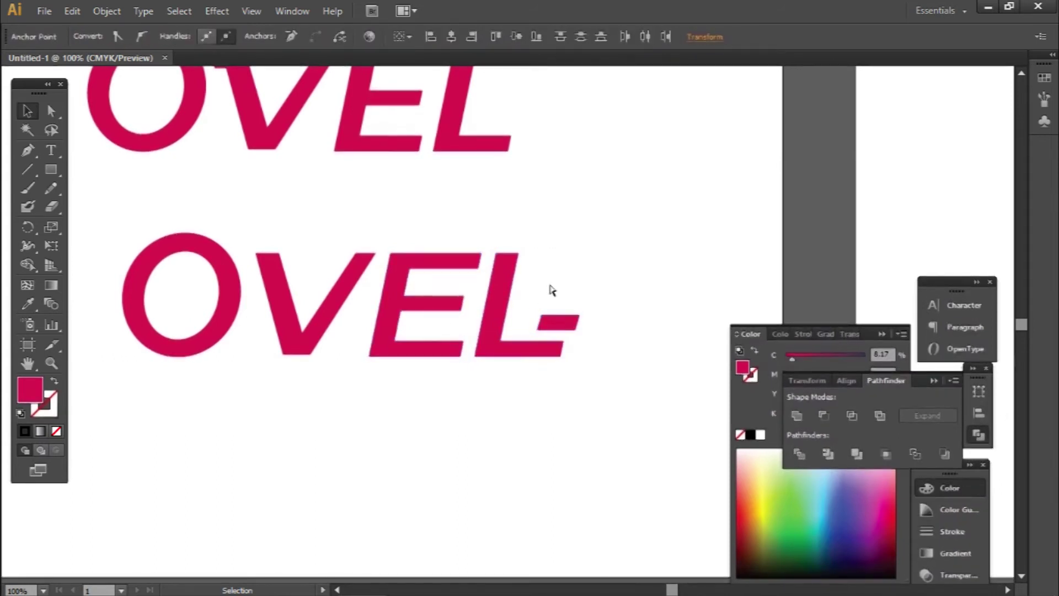
{"action": "left_click", "coordinate": [626, 400]}
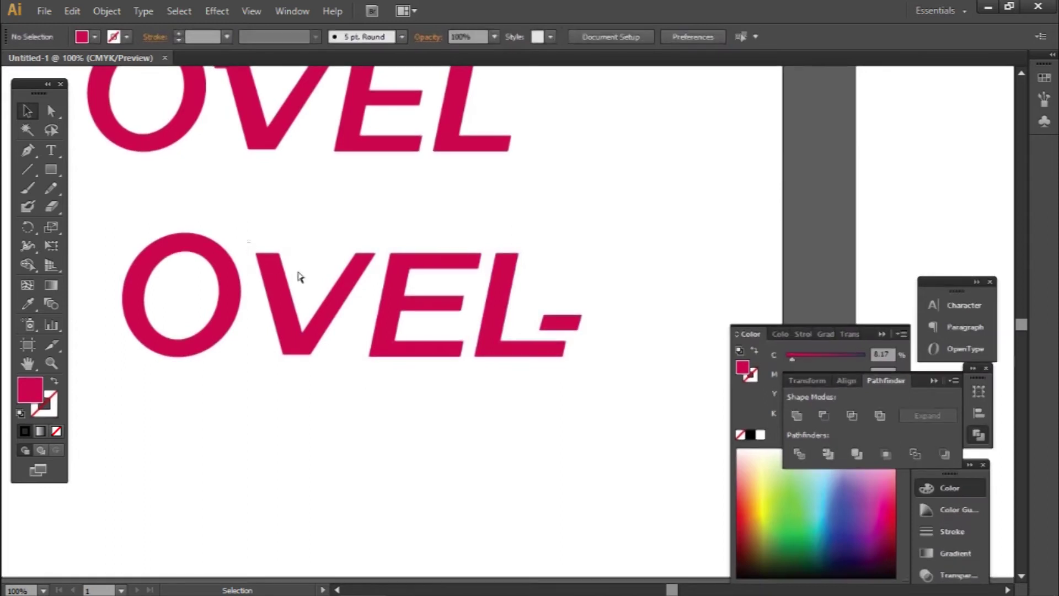
Step: Raise the V's top-left anchor to square its top corner
{"action": "left_click", "coordinate": [298, 276]}
{"action": "left_click_drag", "start_coordinate": [346, 244], "coordinate": [377, 260]}
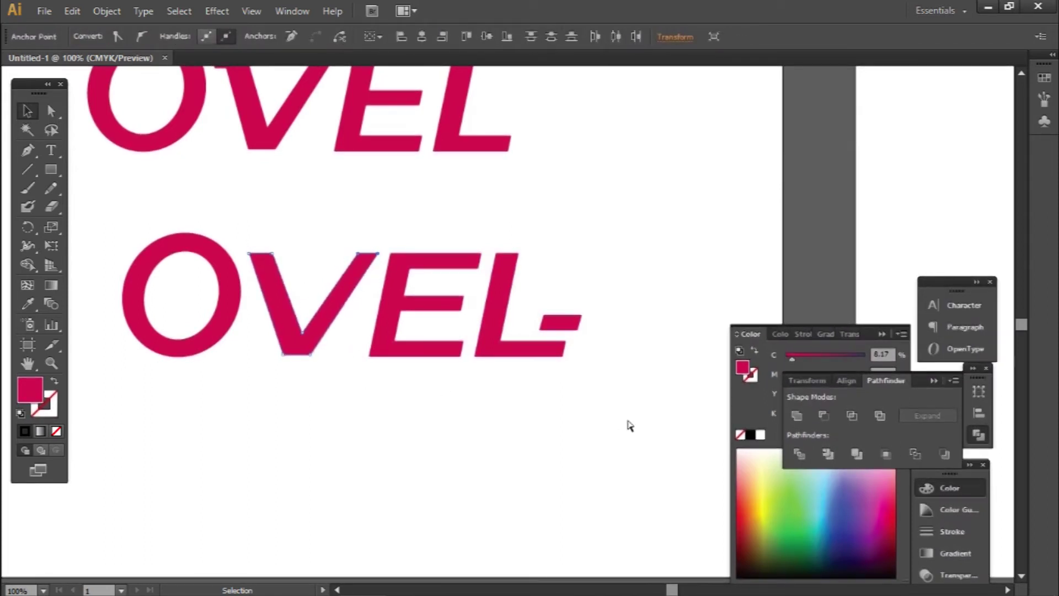
{"action": "left_click_drag", "start_coordinate": [354, 230], "coordinate": [345, 232]}
{"action": "left_click_drag", "start_coordinate": [255, 267], "coordinate": [251, 254]}
{"action": "left_click", "coordinate": [302, 302]}
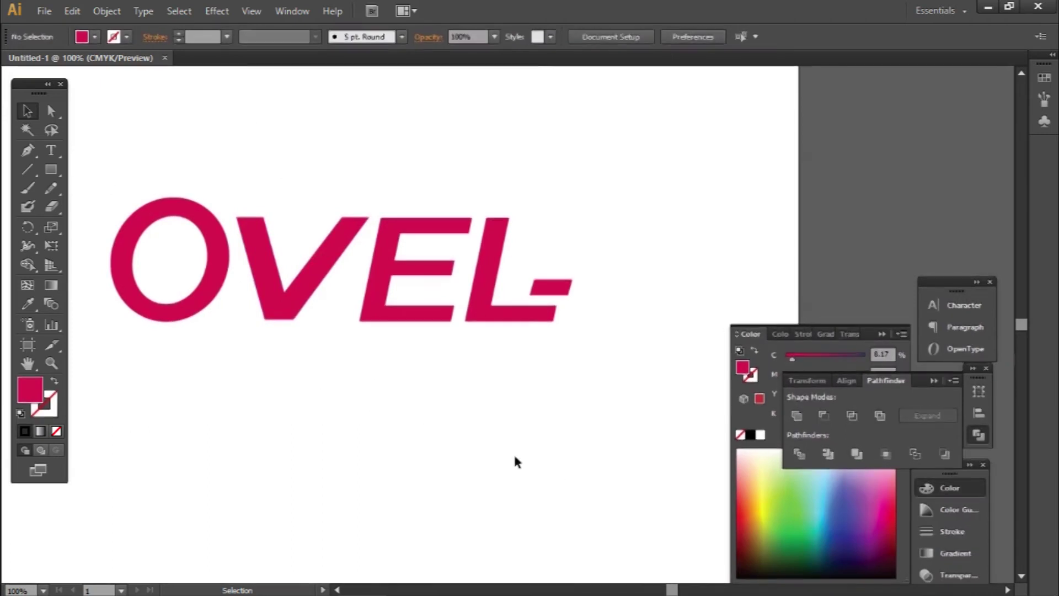
Step: Draw a tall light-blue rectangle to the right of the dash
{"action": "left_click_drag", "start_coordinate": [608, 274], "coordinate": [641, 462]}
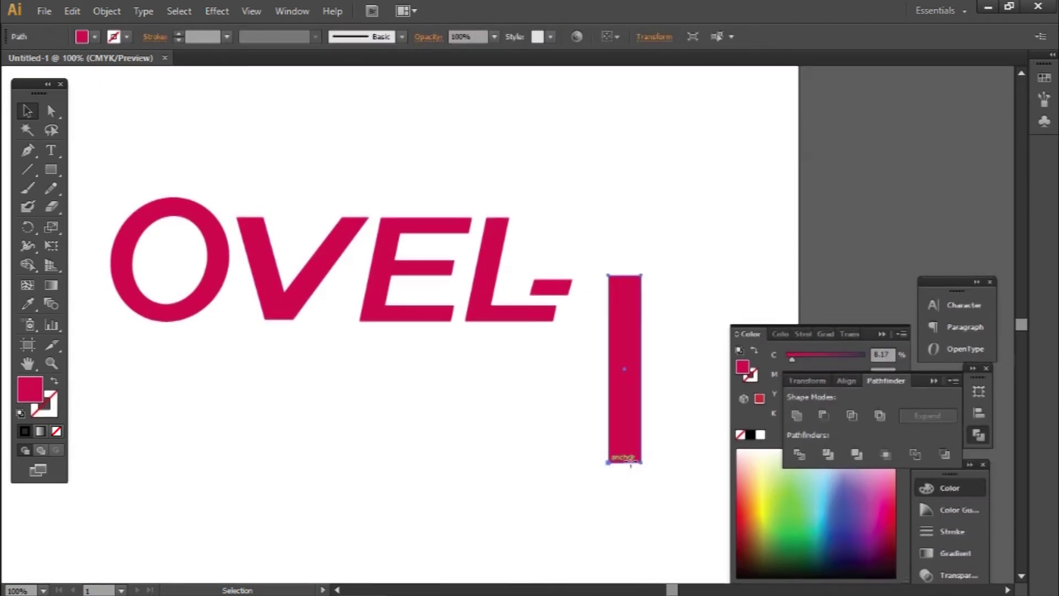
{"action": "left_click", "coordinate": [824, 496]}
{"action": "left_click", "coordinate": [666, 459]}
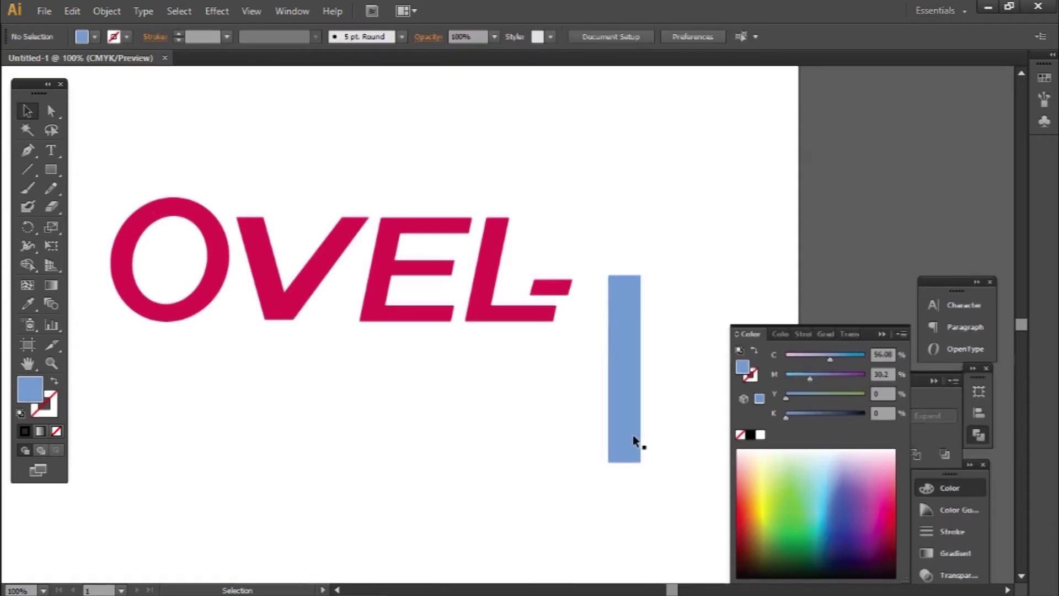
{"action": "key", "text": "ctrl+plus"}
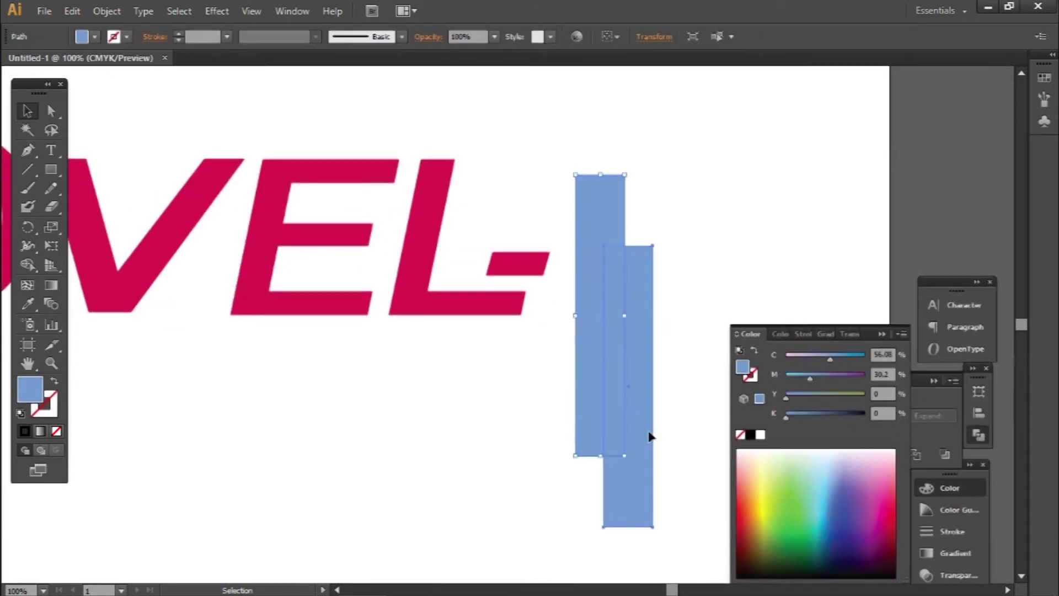
Step: Move the blue bar onto the L and line it up with the L's stem
{"action": "left_click_drag", "start_coordinate": [600, 427], "coordinate": [462, 354]}
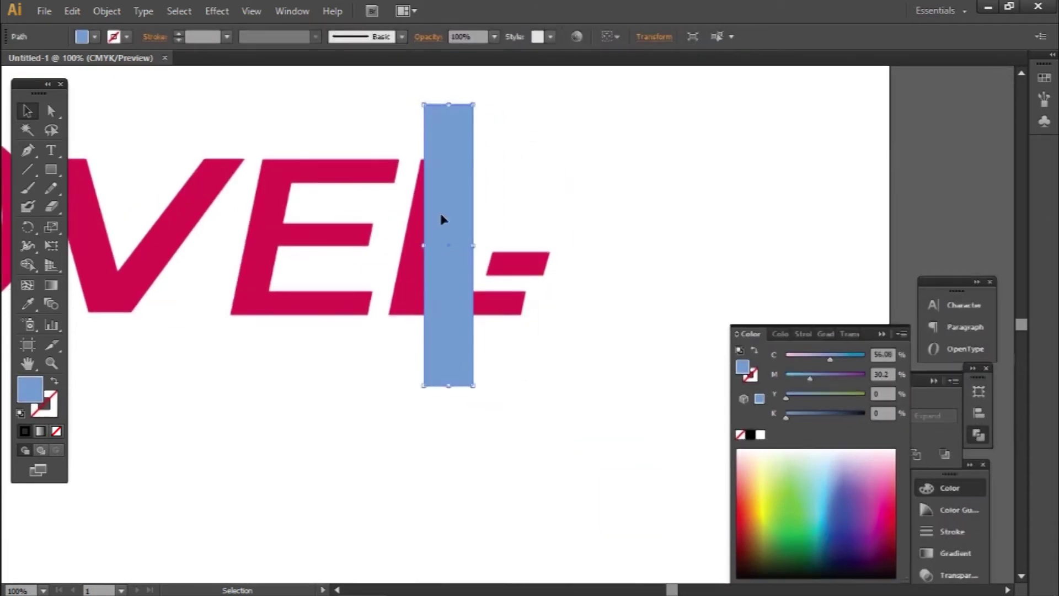
{"action": "scroll", "coordinate": [421, 151], "scroll_direction": "up", "scroll_amount": 4}
{"action": "scroll", "coordinate": [439, 171], "scroll_direction": "up", "scroll_amount": 3}
{"action": "left_click_drag", "start_coordinate": [409, 270], "coordinate": [398, 273]}
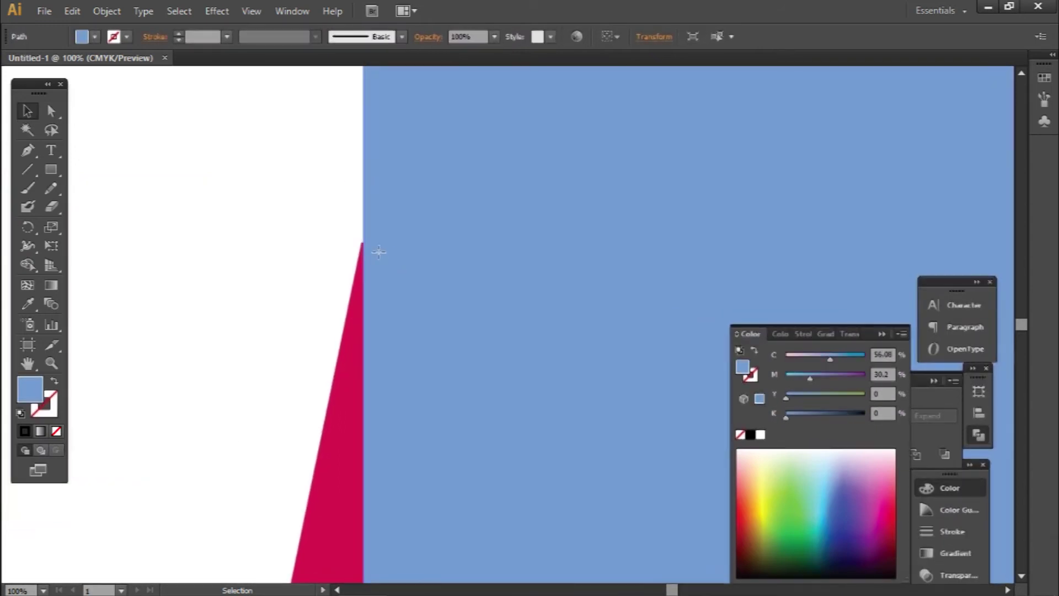
{"action": "scroll", "coordinate": [408, 274], "scroll_direction": "down", "scroll_amount": 5}
{"action": "scroll", "coordinate": [411, 331], "scroll_direction": "down", "scroll_amount": 2}
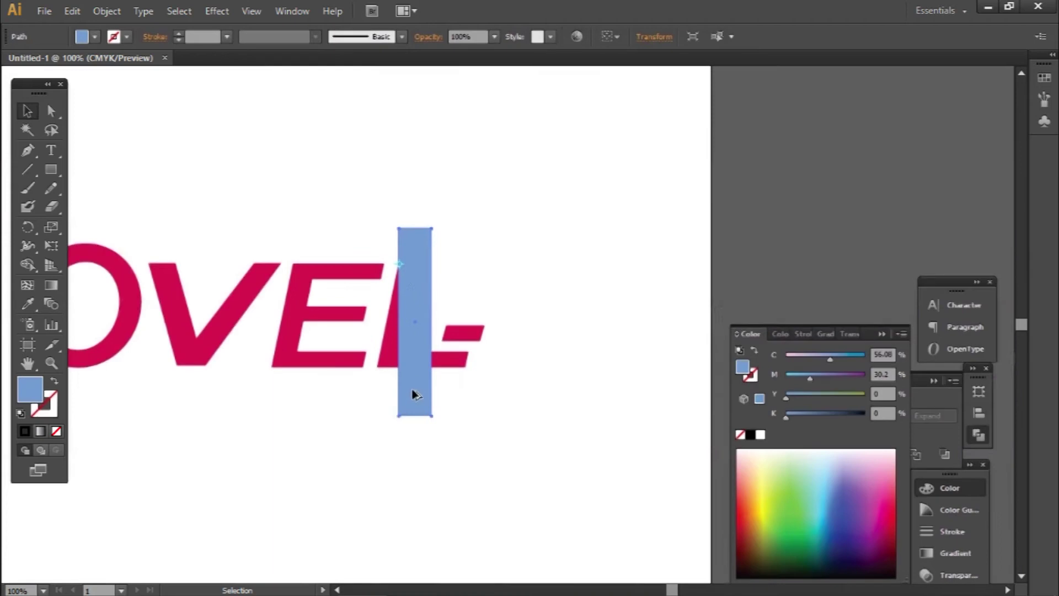
{"action": "scroll", "coordinate": [336, 361], "scroll_direction": "up", "scroll_amount": 3}
{"action": "scroll", "coordinate": [424, 310], "scroll_direction": "up", "scroll_amount": 3}
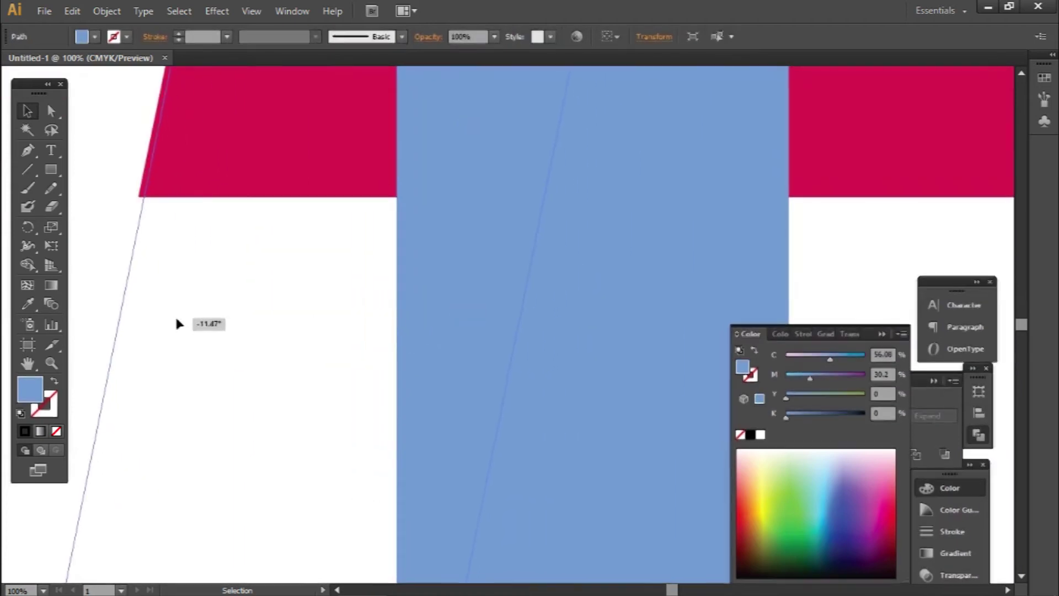
Step: Slant the blue bar to match the italic letters and send it behind the L
{"action": "left_click_drag", "start_coordinate": [188, 324], "coordinate": [190, 325]}
{"action": "scroll", "coordinate": [352, 359], "scroll_direction": "down", "scroll_amount": 3}
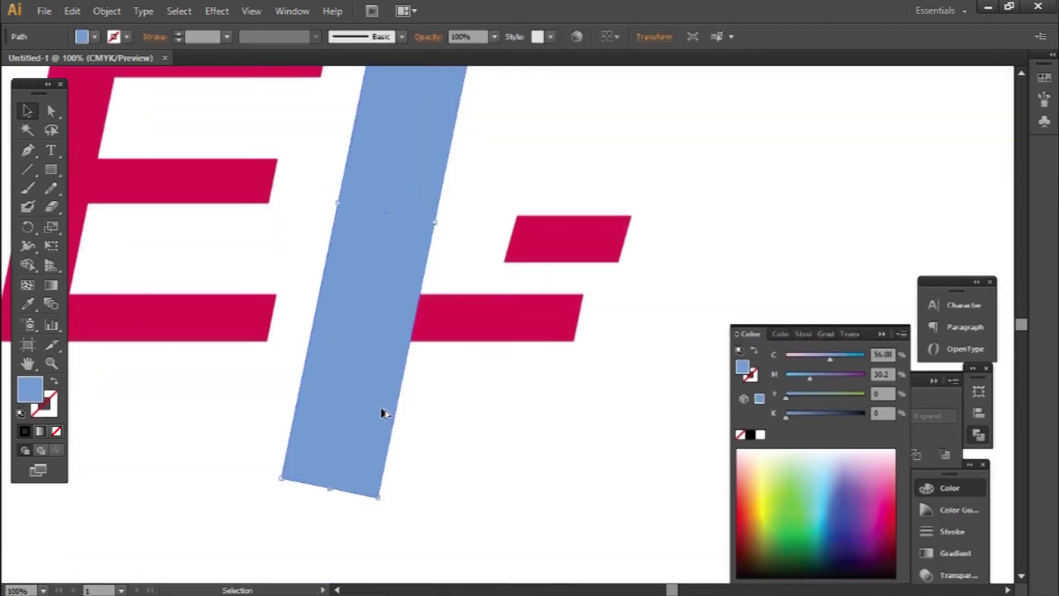
{"action": "scroll", "coordinate": [386, 397], "scroll_direction": "up", "scroll_amount": 2}
{"action": "left_click", "coordinate": [415, 409]}
{"action": "left_click_drag", "start_coordinate": [364, 366], "coordinate": [473, 375]}
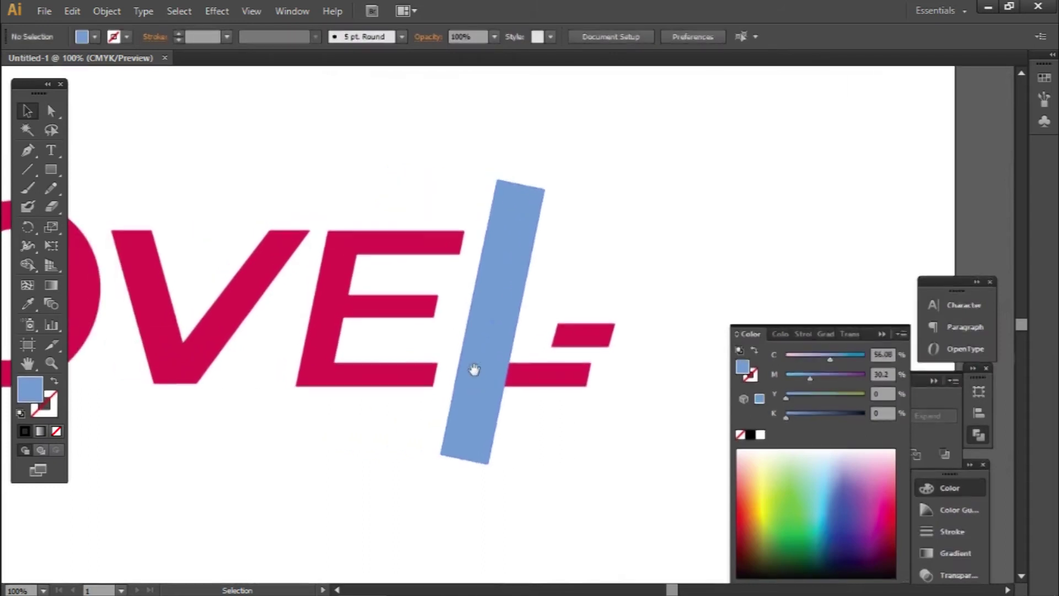
{"action": "key", "text": "ctrl+shift+bracketleft"}
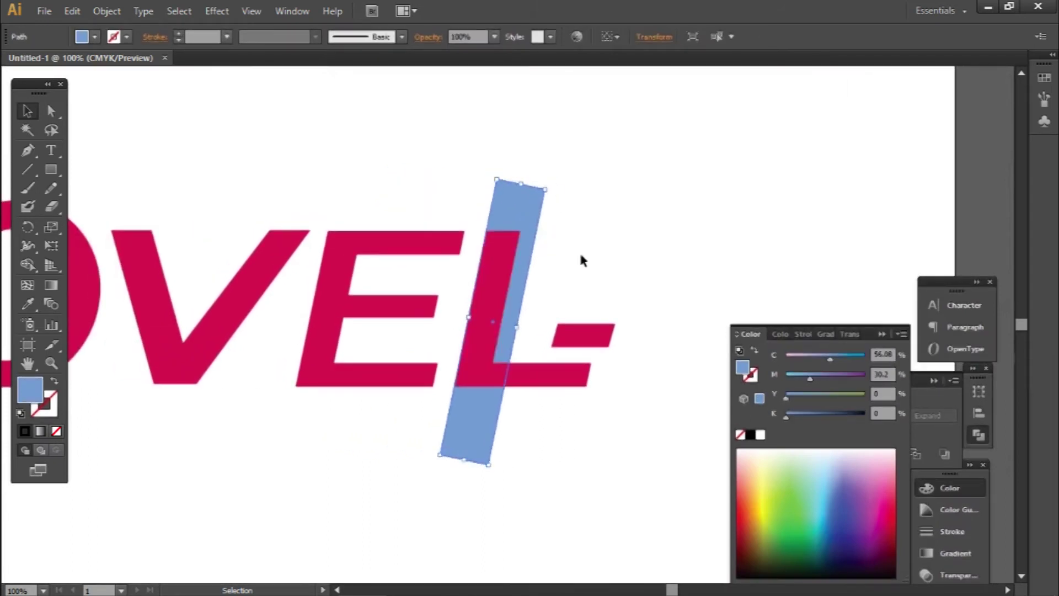
Step: Narrow the bar to the L stem's edge and duplicate it onto the V
{"action": "left_click", "coordinate": [577, 253]}
{"action": "left_click", "coordinate": [525, 278]}
{"action": "scroll", "coordinate": [522, 338], "scroll_direction": "up", "scroll_amount": 3}
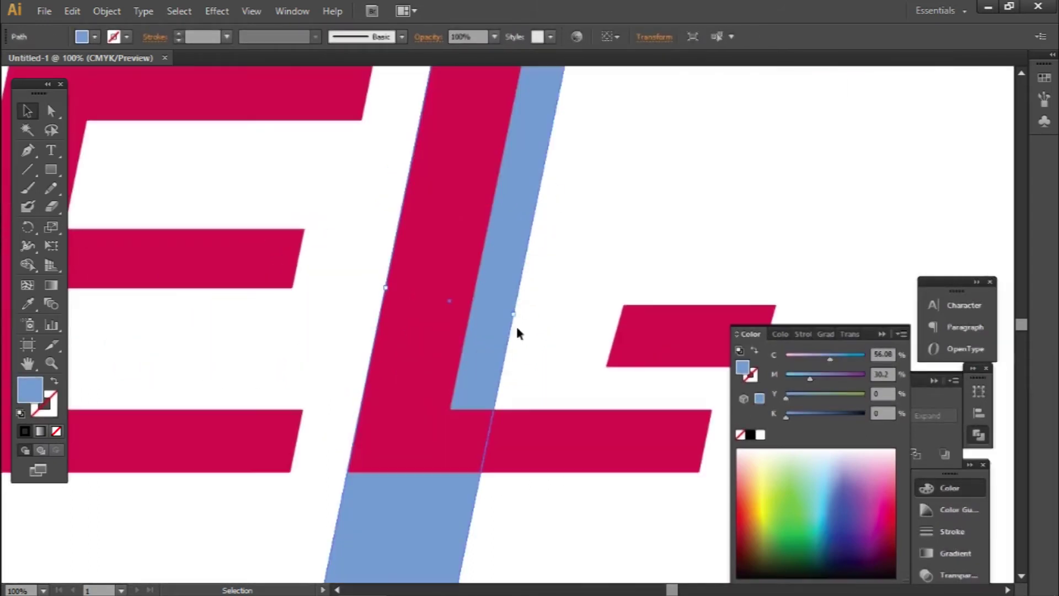
{"action": "left_click_drag", "start_coordinate": [515, 307], "coordinate": [499, 307]}
{"action": "scroll", "coordinate": [499, 308], "scroll_direction": "down", "scroll_amount": 3}
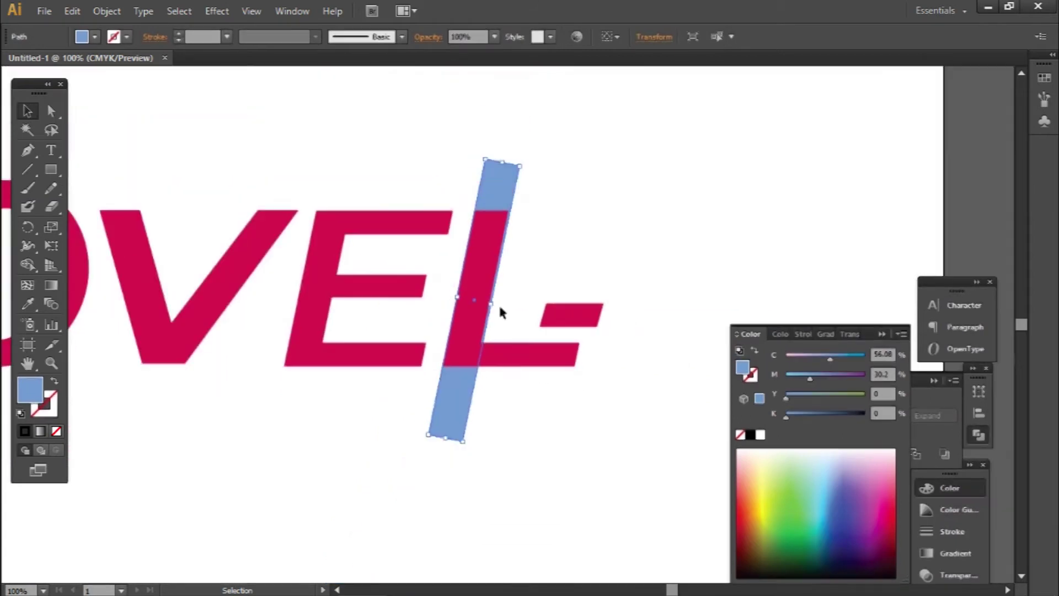
{"action": "scroll", "coordinate": [501, 312], "scroll_direction": "down", "scroll_amount": 2}
{"action": "left_click_drag", "start_coordinate": [473, 385], "coordinate": [263, 380]}
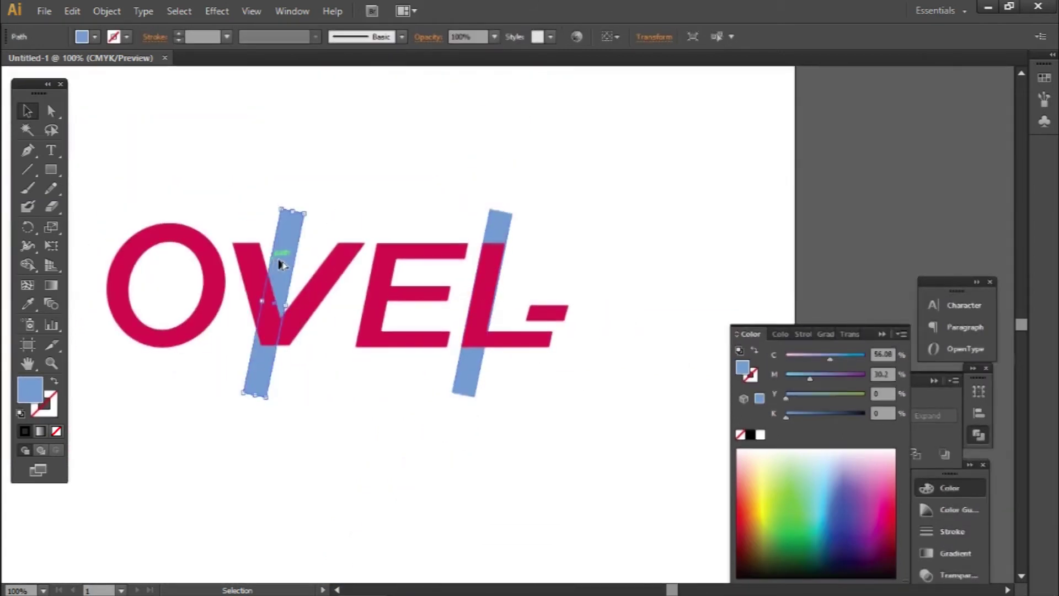
Step: Rotate, position and resize the copied bar to follow the V's left stroke
{"action": "scroll", "coordinate": [279, 264], "scroll_direction": "up", "scroll_amount": 3}
{"action": "left_click_drag", "start_coordinate": [366, 138], "coordinate": [295, 118]}
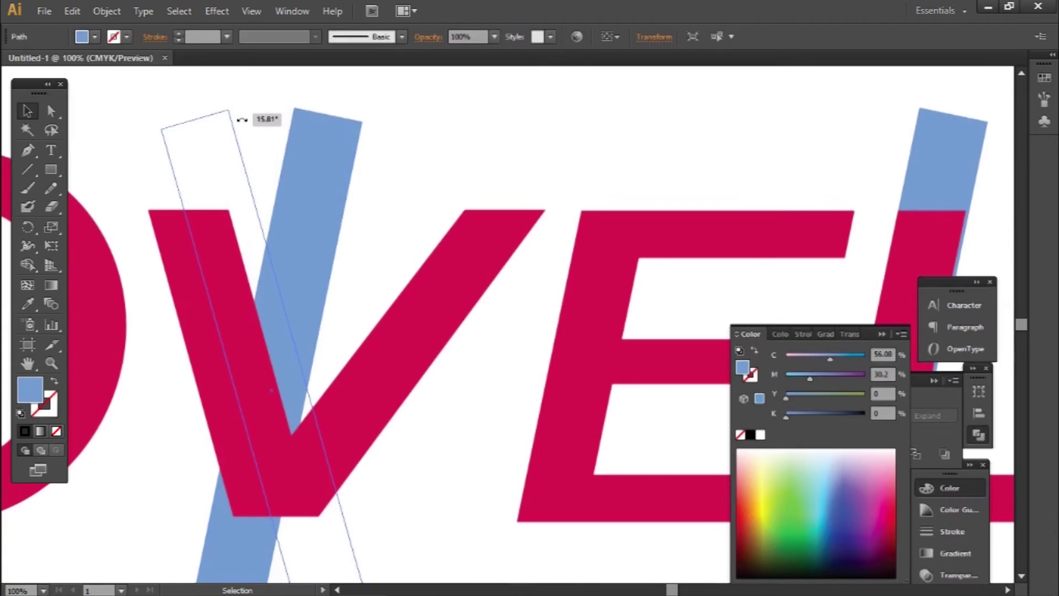
{"action": "left_click_drag", "start_coordinate": [249, 120], "coordinate": [240, 117]}
{"action": "left_click_drag", "start_coordinate": [213, 156], "coordinate": [177, 161]}
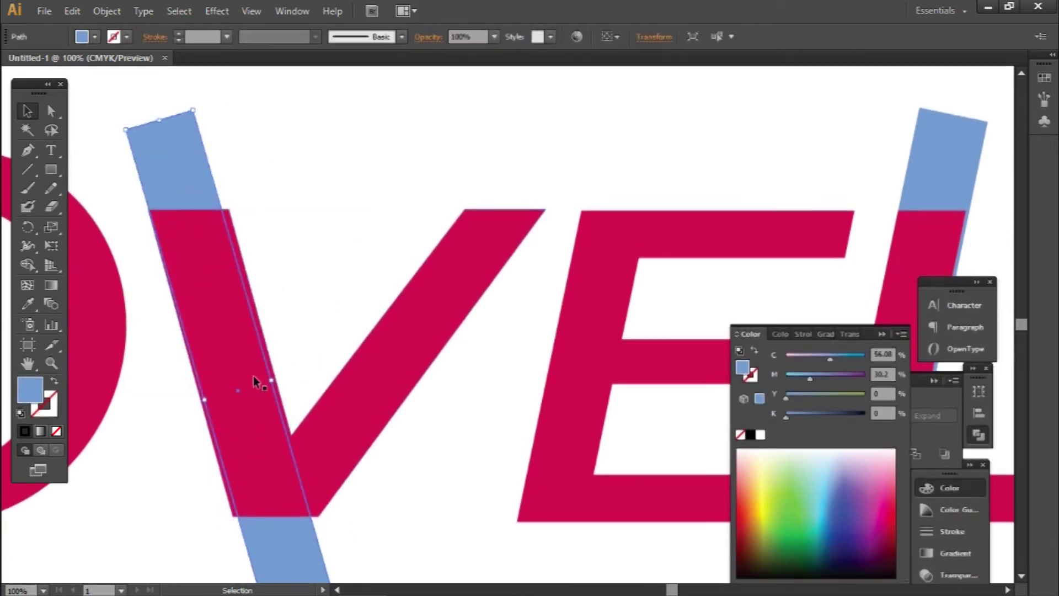
{"action": "left_click_drag", "start_coordinate": [203, 110], "coordinate": [197, 112]}
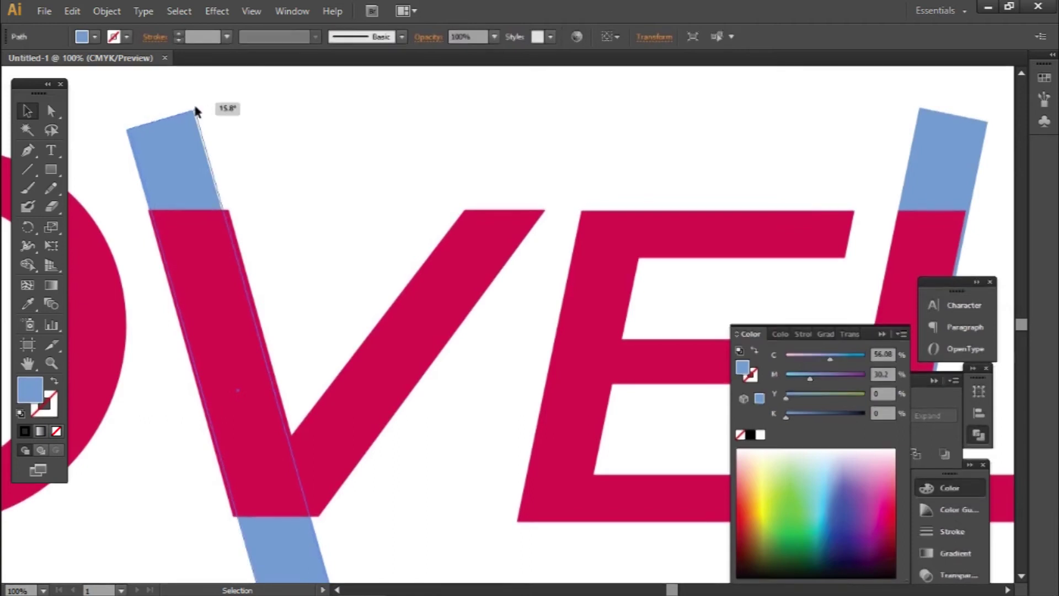
{"action": "left_click_drag", "start_coordinate": [160, 159], "coordinate": [161, 153]}
{"action": "left_click_drag", "start_coordinate": [271, 381], "coordinate": [203, 396]}
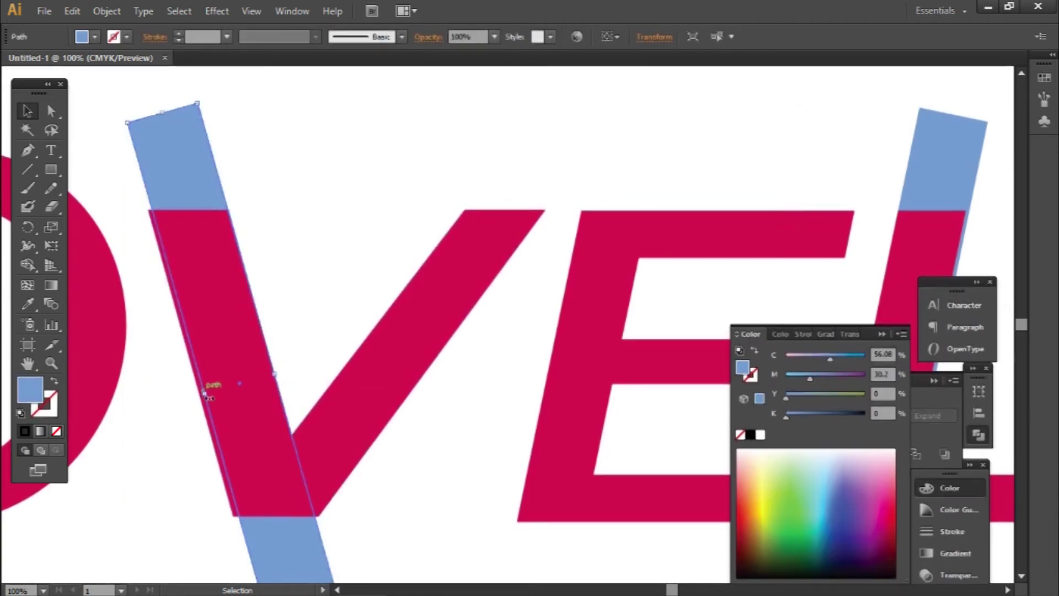
Step: Place a parallel light-green copy of the bar over the blue bar beside the L
{"action": "key", "text": "ctrl+minus"}
{"action": "left_click_drag", "start_coordinate": [226, 432], "coordinate": [633, 421]}
{"action": "left_click_drag", "start_coordinate": [632, 478], "coordinate": [604, 490]}
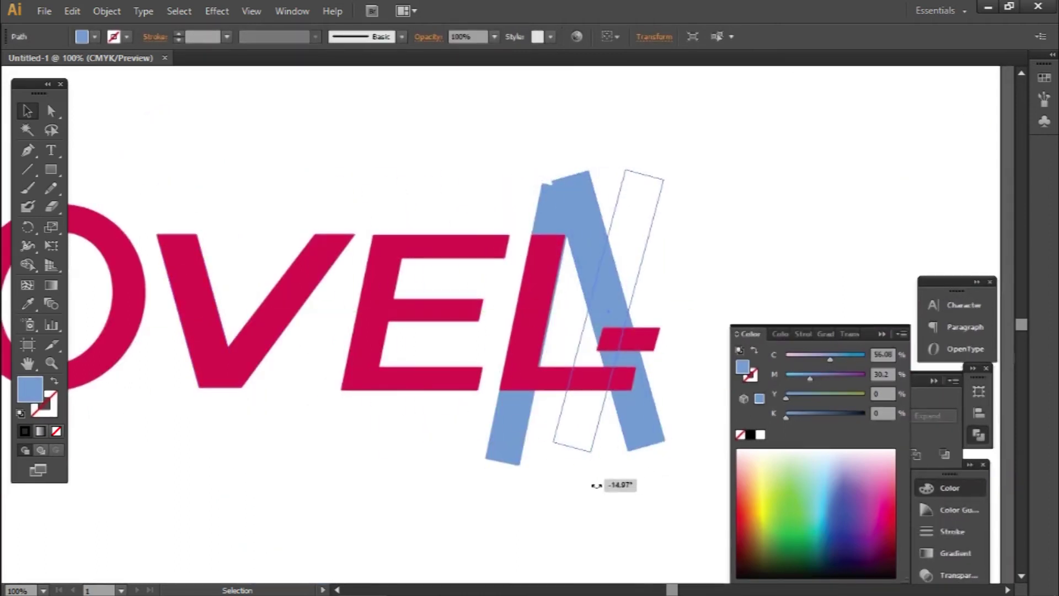
{"action": "scroll", "coordinate": [613, 311], "scroll_direction": "up", "scroll_amount": 2}
{"action": "left_click_drag", "start_coordinate": [600, 293], "coordinate": [512, 312]}
{"action": "left_click", "coordinate": [798, 471]}
{"action": "left_click_drag", "start_coordinate": [521, 242], "coordinate": [521, 253]}
Step: Bring the blue bar in front of the green one and widen it slightly
{"action": "key", "text": "ctrl+["}
{"action": "left_click", "coordinate": [491, 348]}
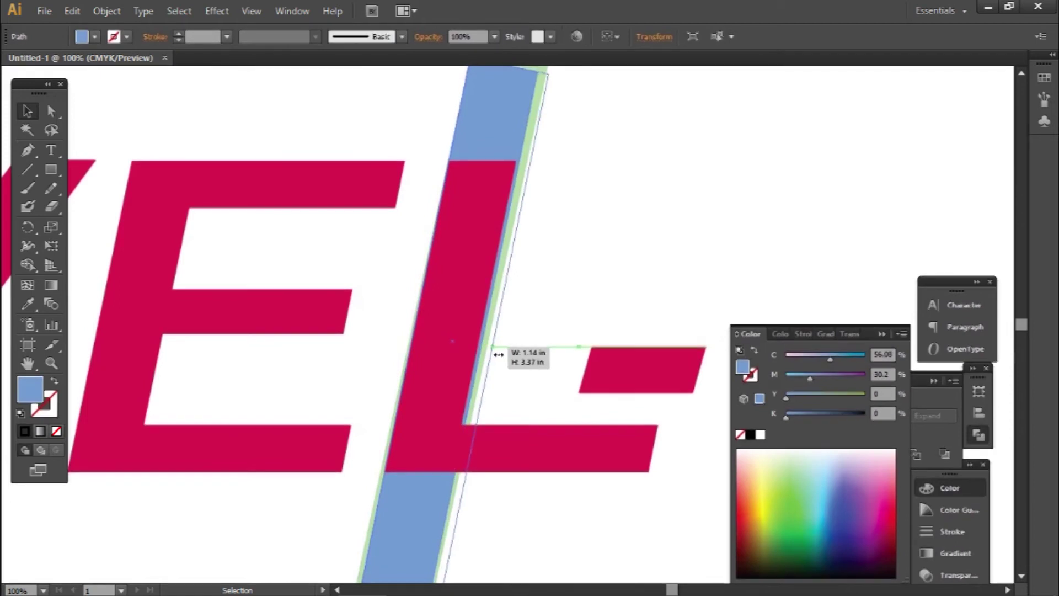
{"action": "left_click_drag", "start_coordinate": [489, 350], "coordinate": [494, 351]}
{"action": "left_click", "coordinate": [370, 523]}
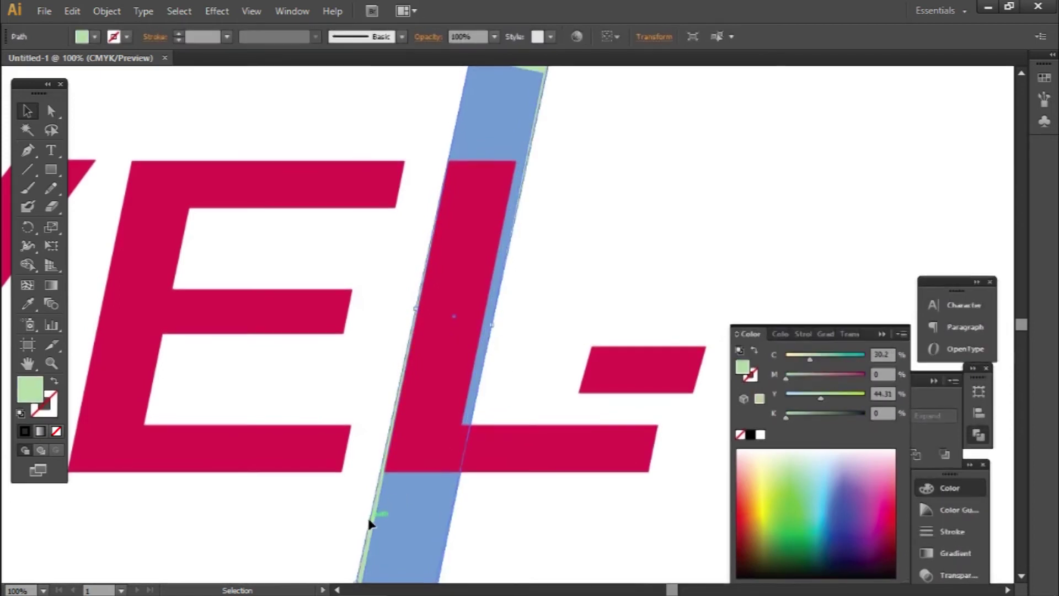
{"action": "scroll", "coordinate": [544, 270], "scroll_direction": "down", "scroll_amount": 1}
Step: Nudge the L pieces right and copy the horizontal bar to the top of the E
{"action": "left_click_drag", "start_coordinate": [447, 437], "coordinate": [272, 421]}
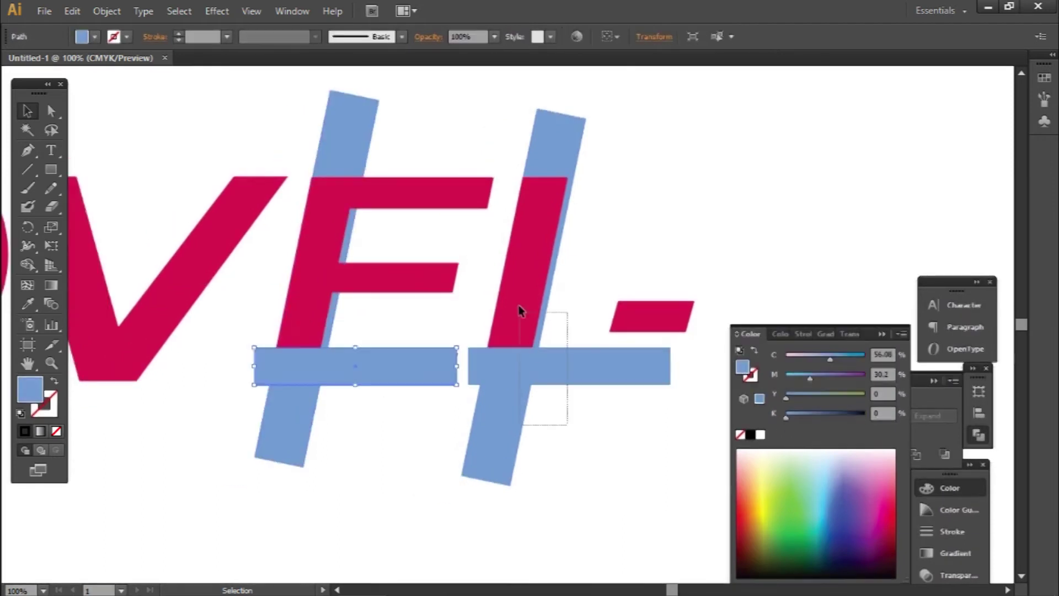
{"action": "key", "text": "shift+Right"}
{"action": "key", "text": "shift+Right"}
{"action": "key", "text": "shift+Right"}
{"action": "left_click", "coordinate": [463, 416]}
{"action": "left_click", "coordinate": [453, 371]}
{"action": "mouse_move", "coordinate": [453, 371]}
{"action": "left_mouse_down"}
{"action": "mouse_move", "coordinate": [468, 372]}
{"action": "mouse_move", "coordinate": [467, 296]}
{"action": "left_mouse_up"}
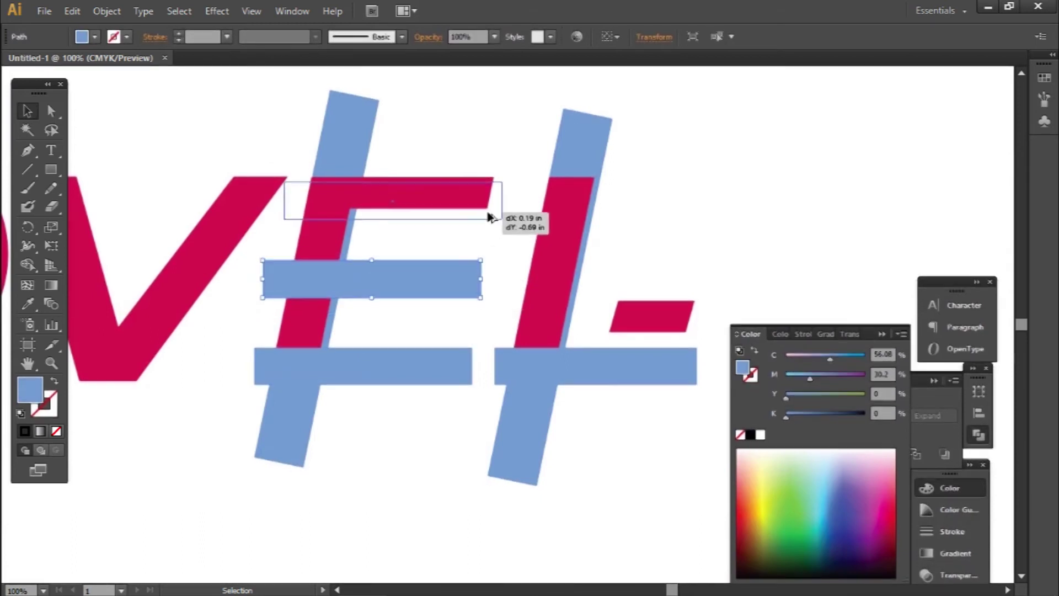
{"action": "left_click_drag", "start_coordinate": [486, 220], "coordinate": [488, 207]}
Step: Lay a tilted blue bar along the V's right arm
{"action": "left_click", "coordinate": [448, 237]}
{"action": "scroll", "coordinate": [448, 238], "scroll_direction": "down", "scroll_amount": 1}
{"action": "left_click_drag", "start_coordinate": [254, 328], "coordinate": [302, 360]}
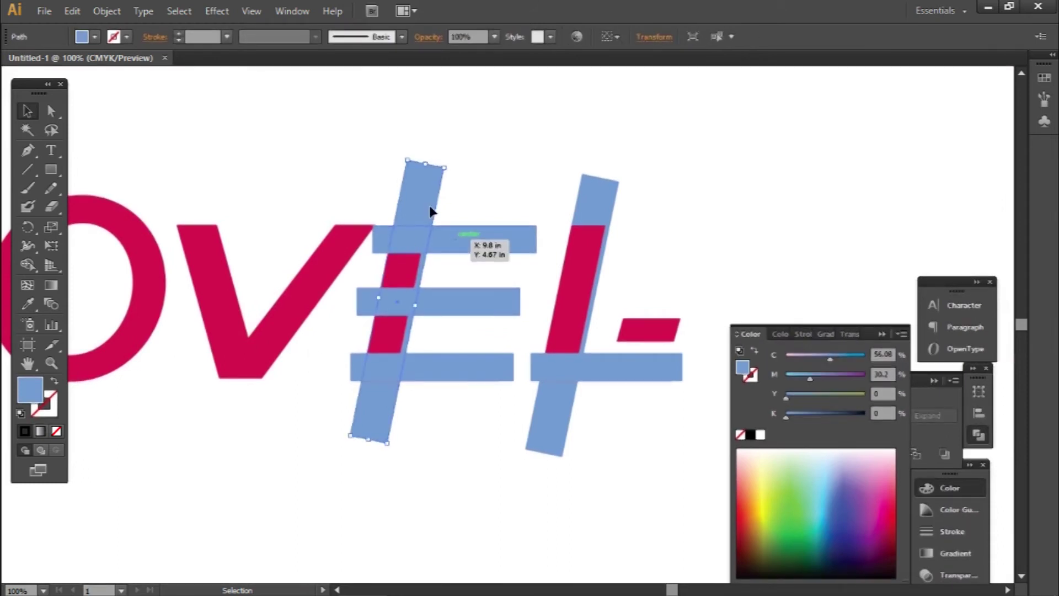
{"action": "scroll", "coordinate": [366, 226], "scroll_direction": "up", "scroll_amount": 2}
{"action": "left_click_drag", "start_coordinate": [306, 336], "coordinate": [327, 353]}
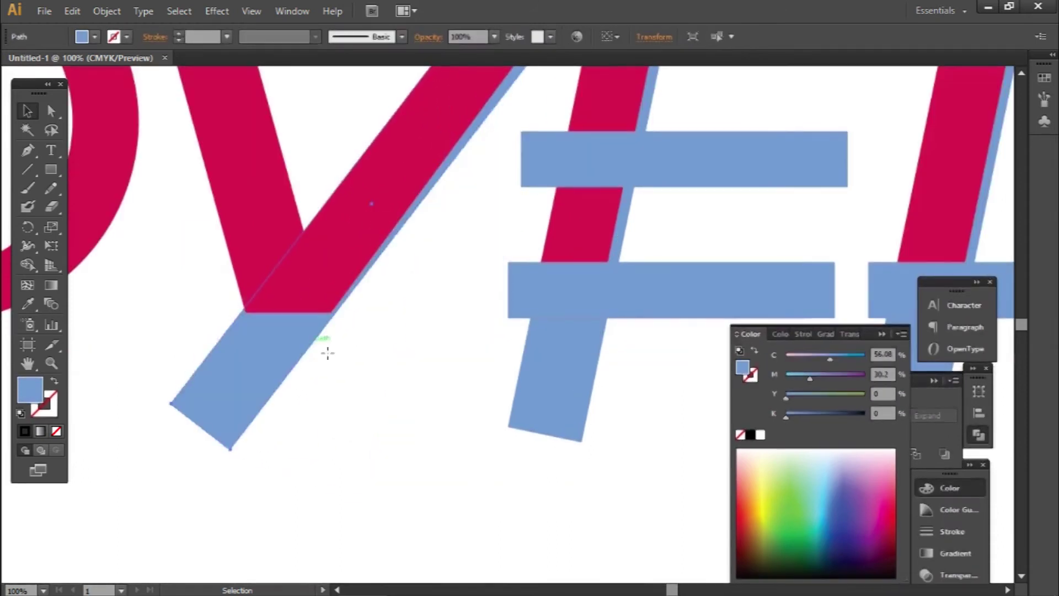
Step: Stretch the blue bar along the V's right arm
{"action": "left_click", "coordinate": [385, 346]}
{"action": "scroll", "coordinate": [392, 346], "scroll_direction": "up", "scroll_amount": 3}
{"action": "scroll", "coordinate": [396, 346], "scroll_direction": "right", "scroll_amount": 2}
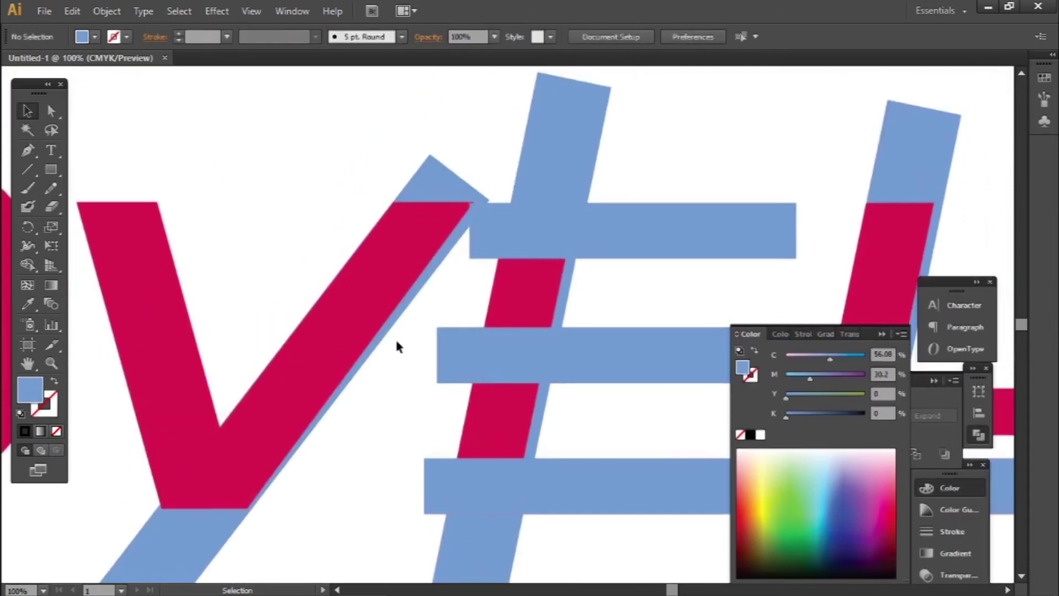
{"action": "scroll", "coordinate": [345, 420], "scroll_direction": "up", "scroll_amount": 1}
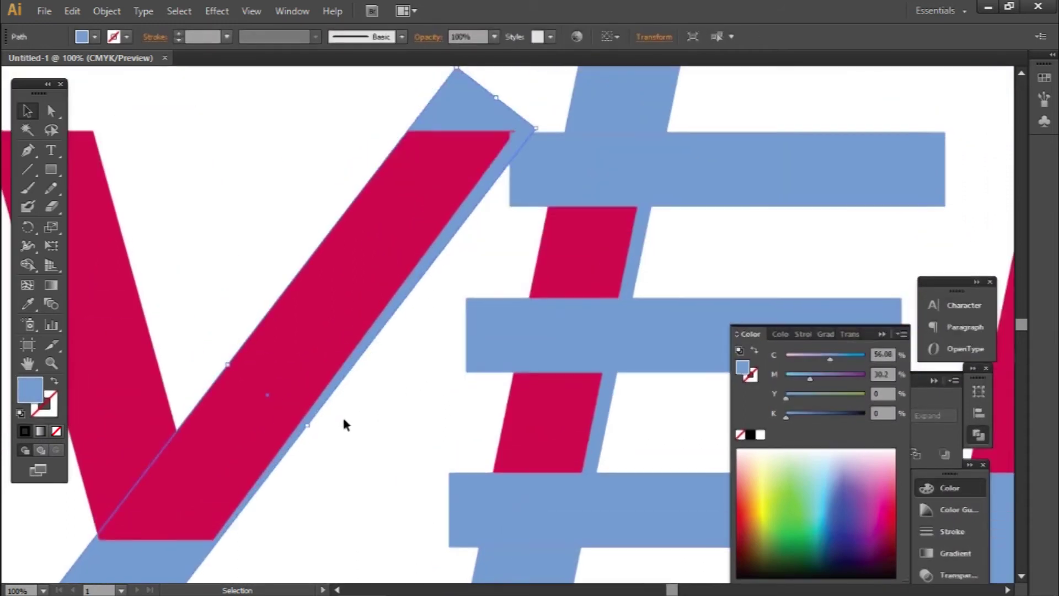
{"action": "left_click_drag", "start_coordinate": [303, 426], "coordinate": [304, 427]}
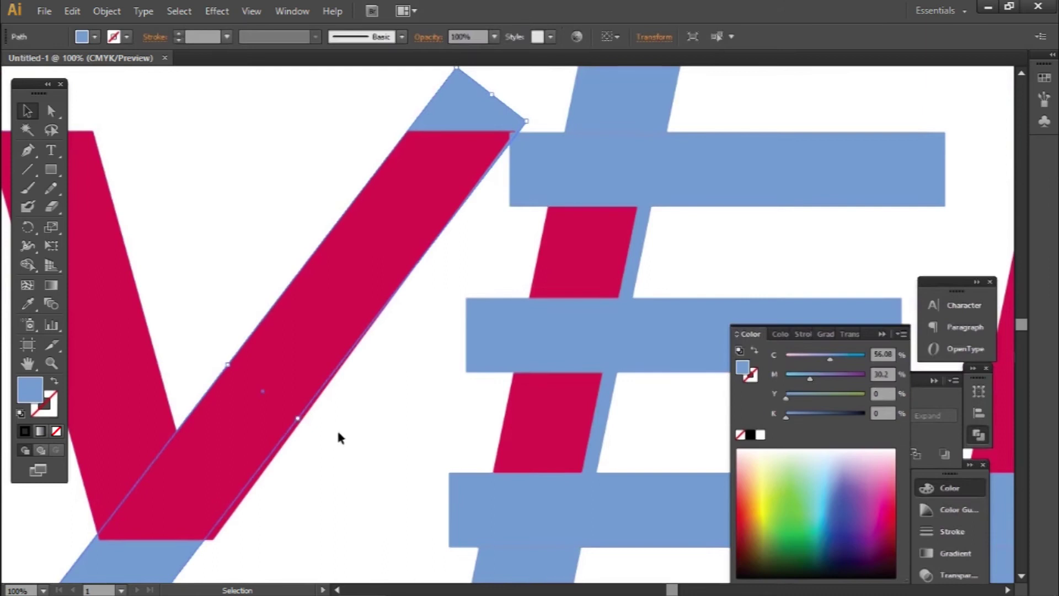
{"action": "left_click", "coordinate": [336, 470]}
Step: Move the V's top and bottom corner points to meet the blue bar's edges
{"action": "left_click_drag", "start_coordinate": [419, 380], "coordinate": [388, 392]}
{"action": "scroll", "coordinate": [421, 230], "scroll_direction": "up", "scroll_amount": 2}
{"action": "scroll", "coordinate": [432, 213], "scroll_direction": "up", "scroll_amount": 3}
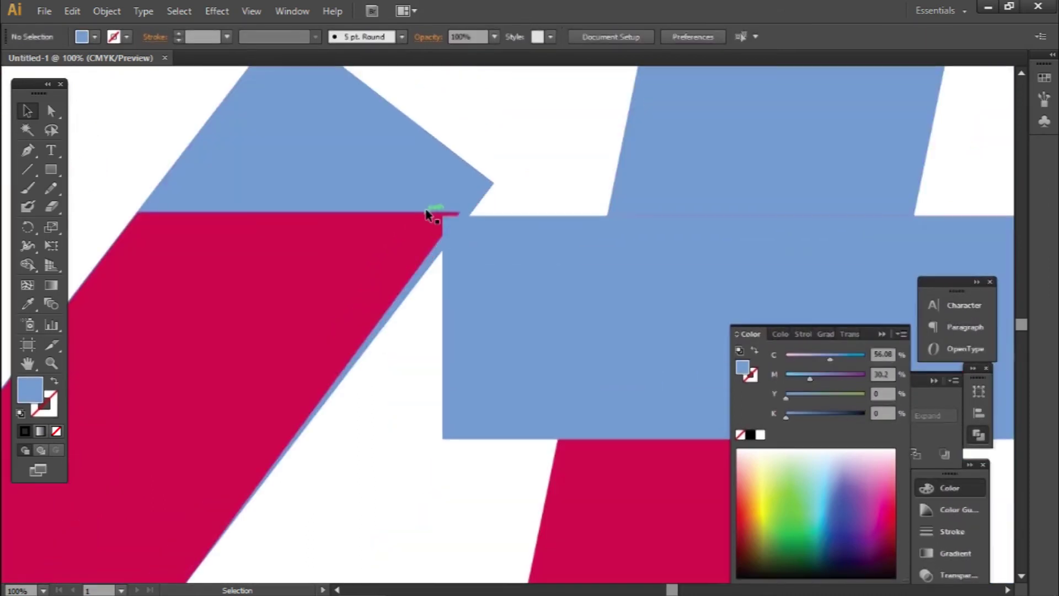
{"action": "left_click_drag", "start_coordinate": [498, 213], "coordinate": [520, 216]}
{"action": "scroll", "coordinate": [520, 220], "scroll_direction": "down", "scroll_amount": 2}
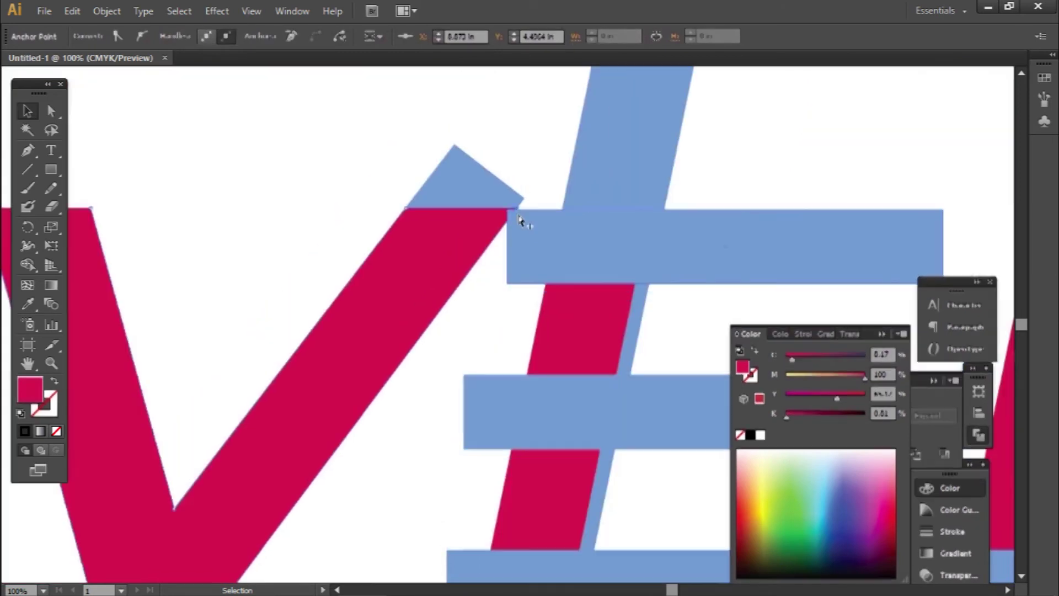
{"action": "scroll", "coordinate": [521, 220], "scroll_direction": "down", "scroll_amount": 1}
{"action": "scroll", "coordinate": [277, 523], "scroll_direction": "up", "scroll_amount": 3}
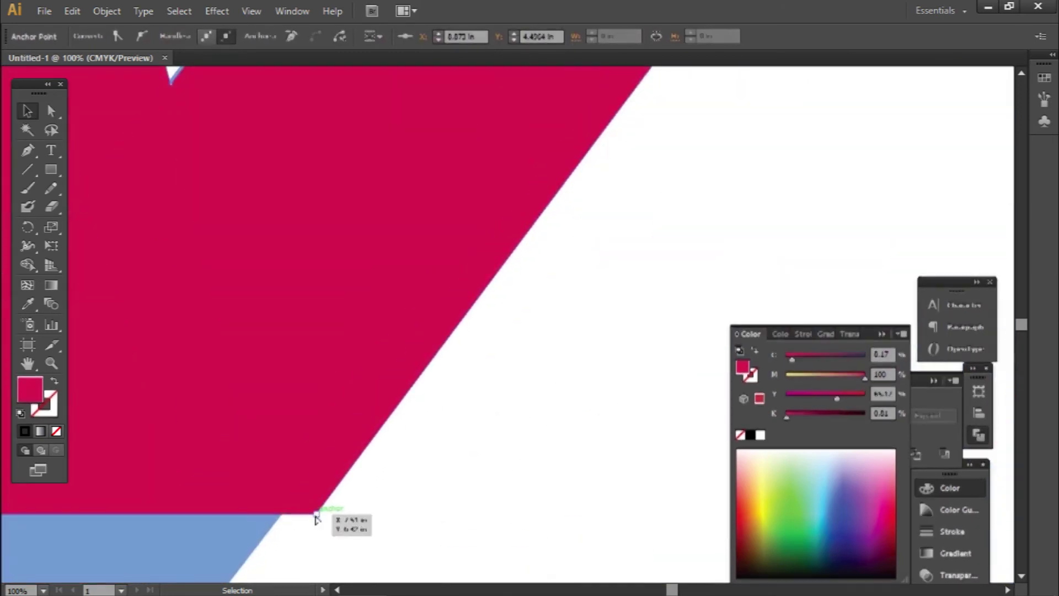
{"action": "left_click_drag", "start_coordinate": [286, 519], "coordinate": [277, 519]}
Step: Delete the blue diagonal bar on the V and narrow the E's top bar from the left
{"action": "scroll", "coordinate": [368, 434], "scroll_direction": "down", "scroll_amount": 3}
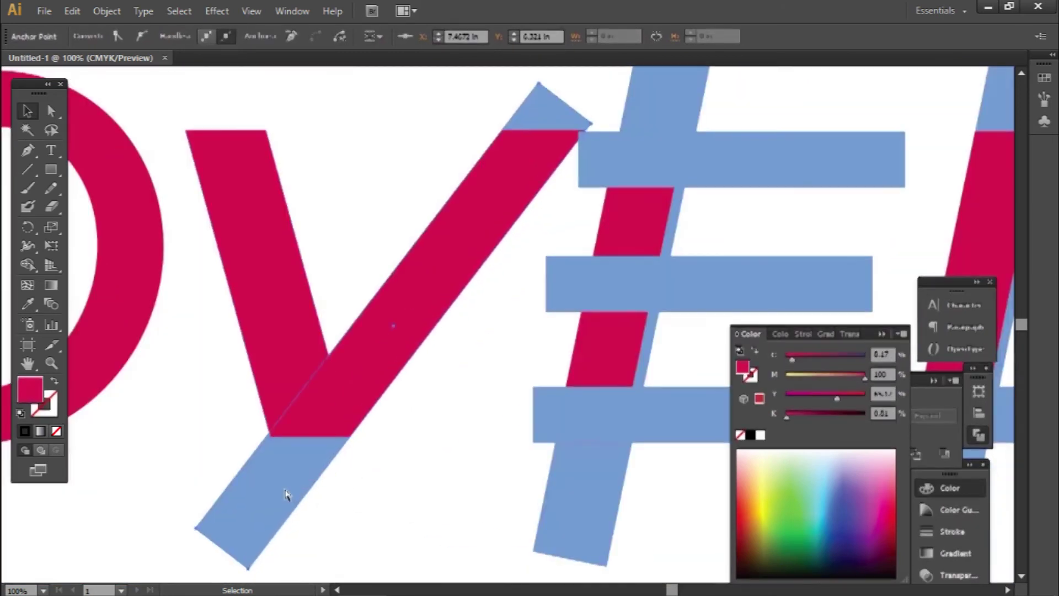
{"action": "left_click", "coordinate": [291, 488]}
{"action": "key", "text": "Delete"}
{"action": "mouse_move", "coordinate": [726, 345]}
{"action": "left_mouse_down"}
{"action": "mouse_move", "coordinate": [505, 300]}
{"action": "mouse_move", "coordinate": [416, 397]}
{"action": "left_mouse_up"}
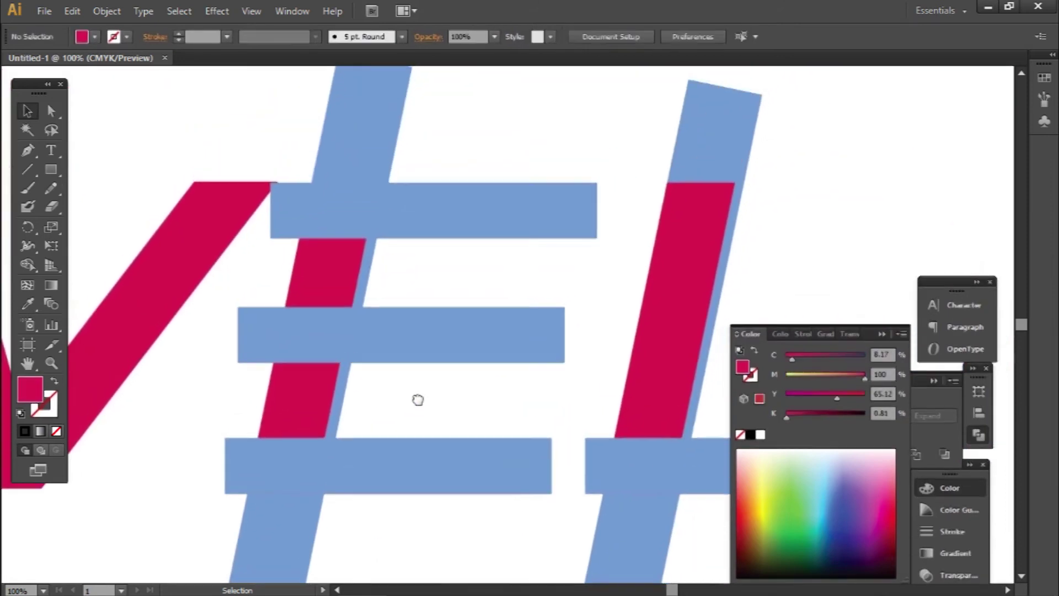
{"action": "left_click_drag", "start_coordinate": [270, 225], "coordinate": [284, 223]}
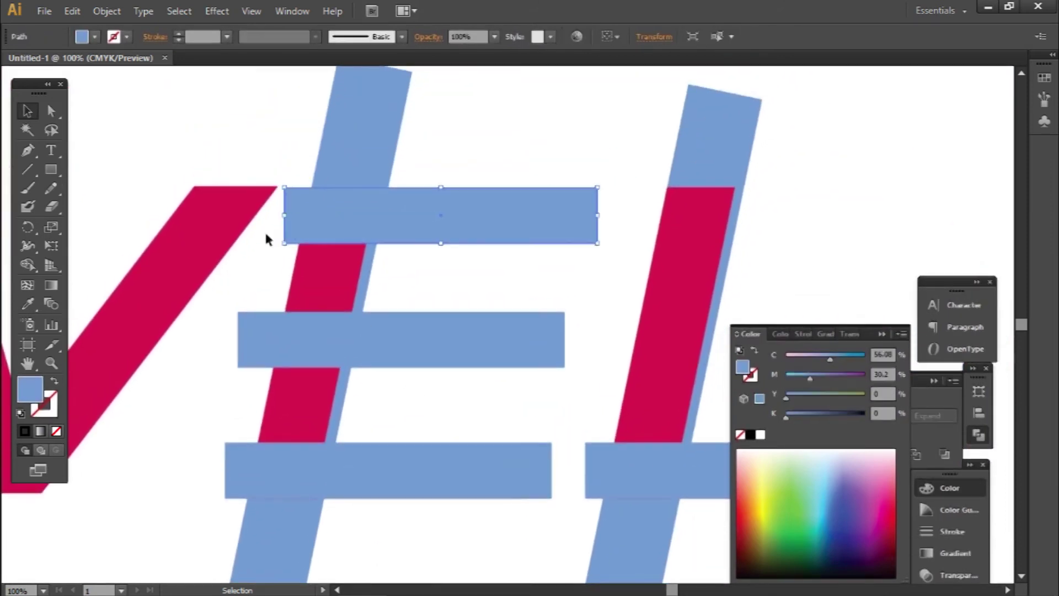
Step: Align the E's bottom bar with the bottom of the V
{"action": "left_click", "coordinate": [232, 207], "text": "shift"}
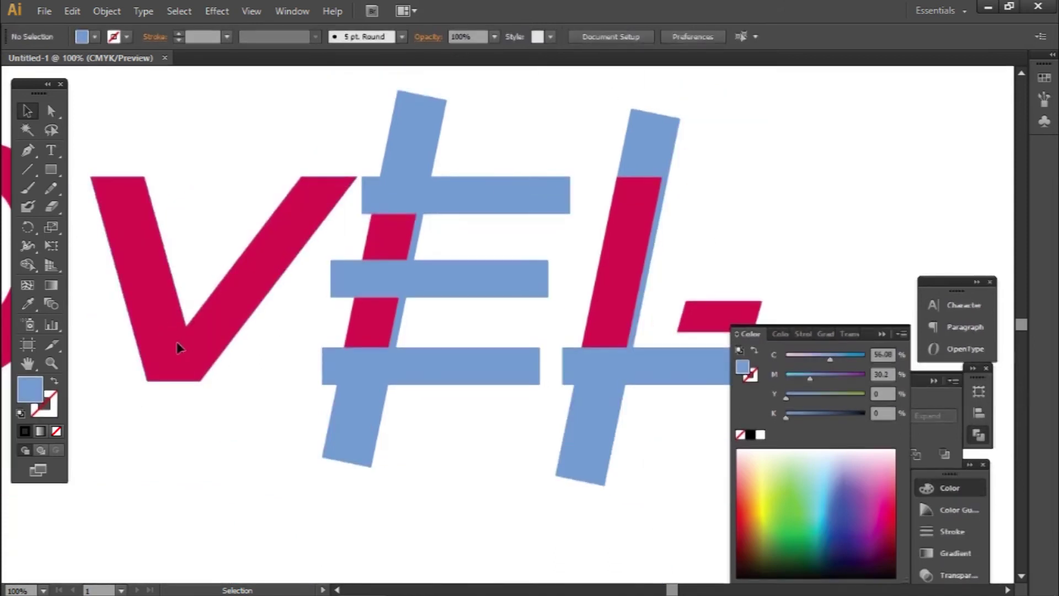
{"action": "left_click", "coordinate": [178, 348]}
{"action": "left_click", "coordinate": [363, 368], "text": "shift"}
{"action": "left_click", "coordinate": [742, 36]}
{"action": "left_click", "coordinate": [571, 265]}
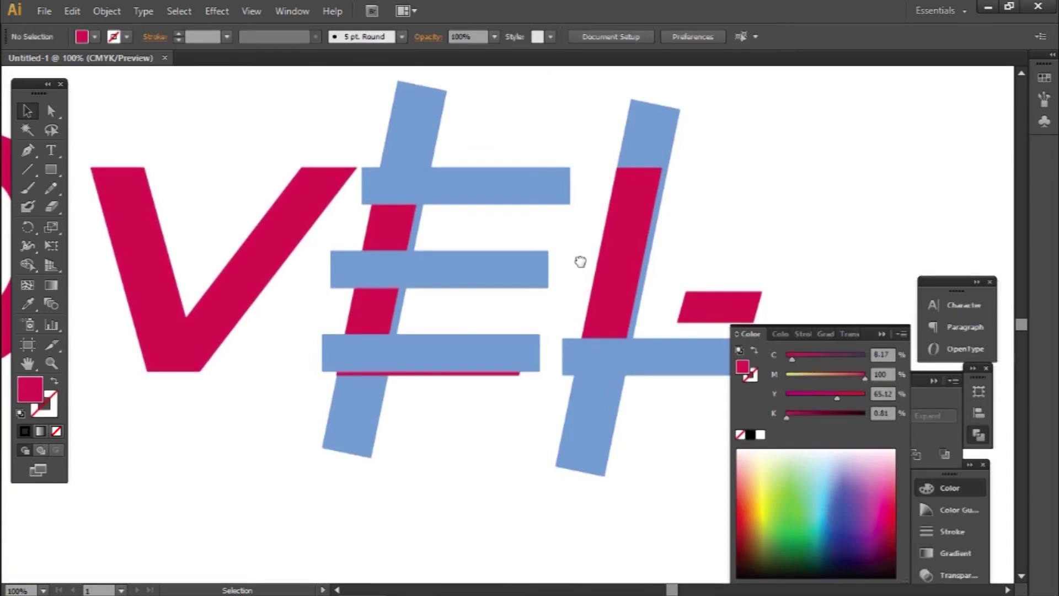
{"action": "left_click", "coordinate": [485, 281]}
{"action": "left_click", "coordinate": [441, 142]}
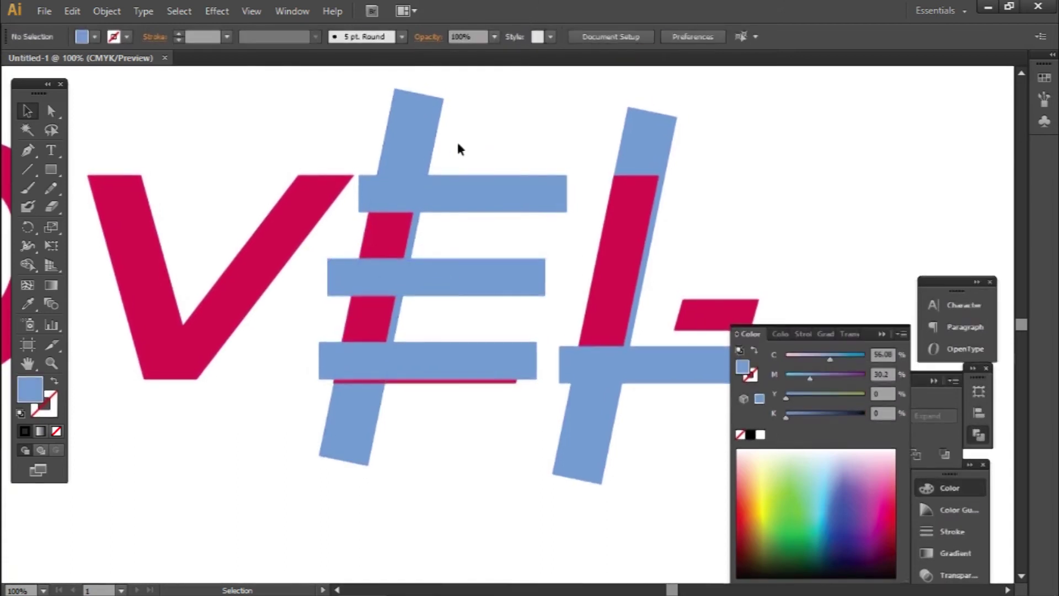
Step: Divide the slanted strokes with a rectangle above the letters and delete the top pieces
{"action": "left_click_drag", "start_coordinate": [299, 176], "coordinate": [678, 303]}
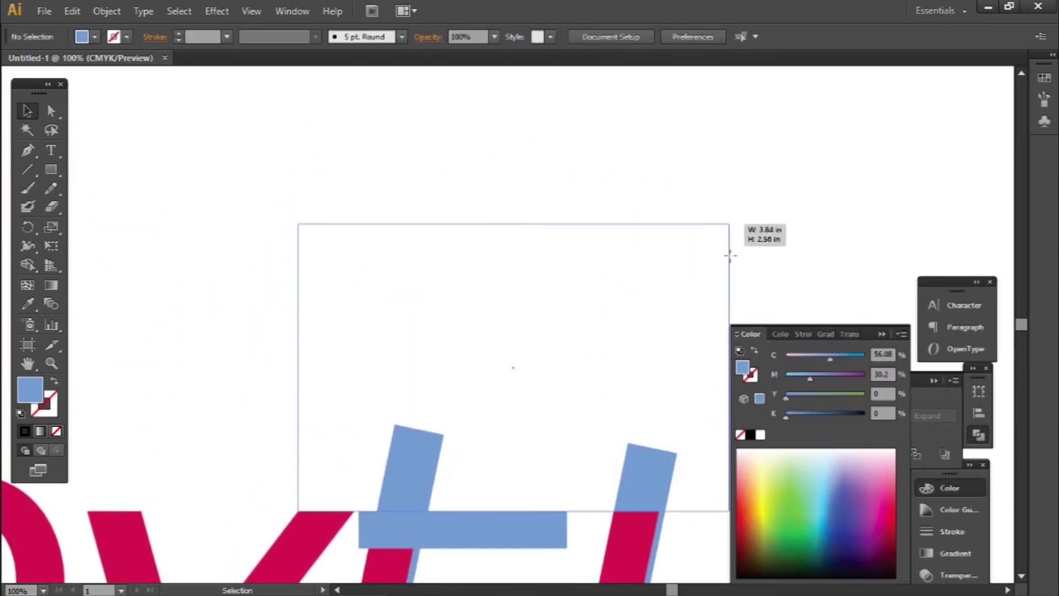
{"action": "scroll", "coordinate": [623, 307], "scroll_direction": "down", "scroll_amount": 3}
{"action": "scroll", "coordinate": [508, 248], "scroll_direction": "down", "scroll_amount": 2}
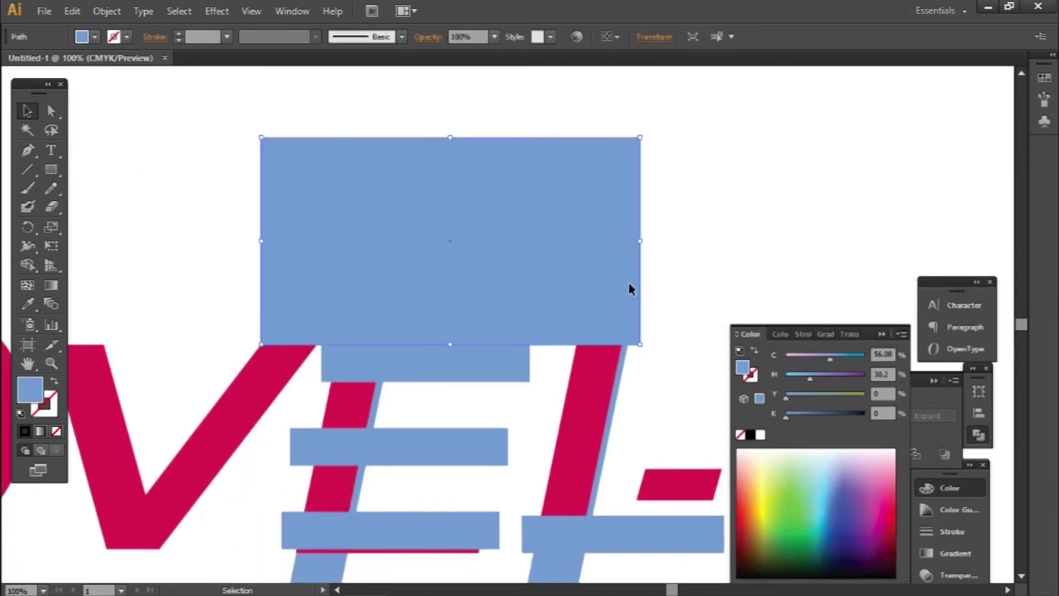
{"action": "mouse_move", "coordinate": [649, 241]}
{"action": "left_mouse_down"}
{"action": "mouse_move", "coordinate": [684, 264]}
{"action": "mouse_move", "coordinate": [692, 307]}
{"action": "mouse_move", "coordinate": [271, 243]}
{"action": "left_mouse_up"}
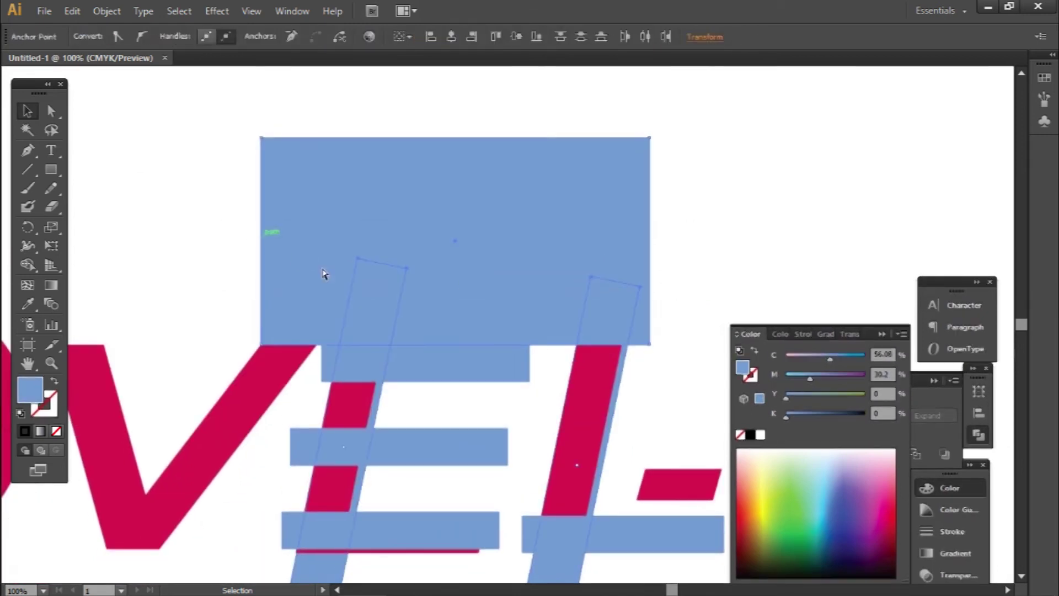
{"action": "left_click", "coordinate": [924, 440]}
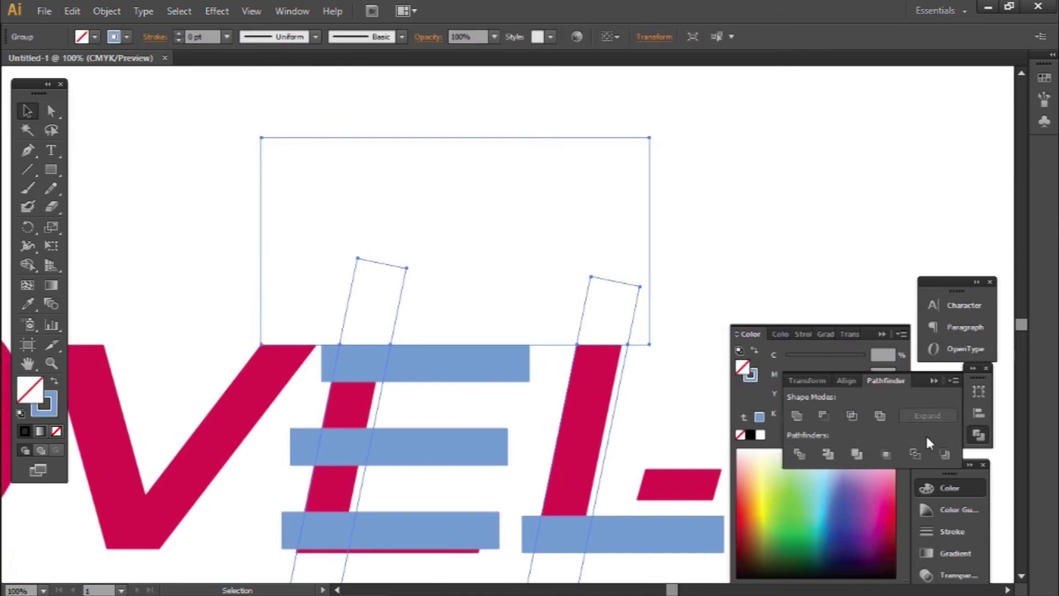
{"action": "left_click", "coordinate": [828, 453]}
{"action": "left_click_drag", "start_coordinate": [676, 324], "coordinate": [246, 244]}
{"action": "key", "text": "Delete"}
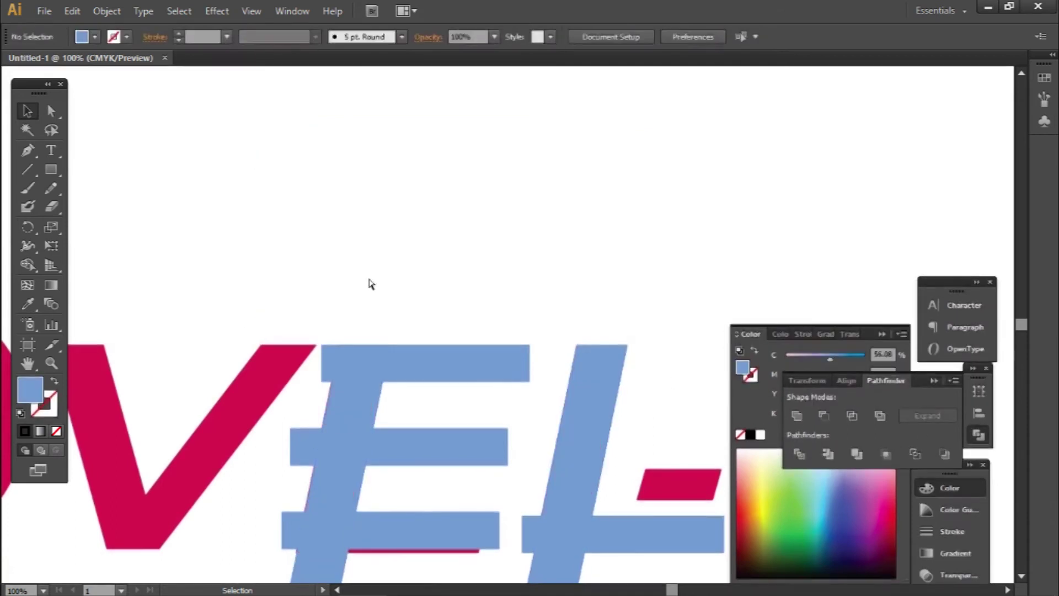
{"action": "left_click_drag", "start_coordinate": [454, 395], "coordinate": [453, 236]}
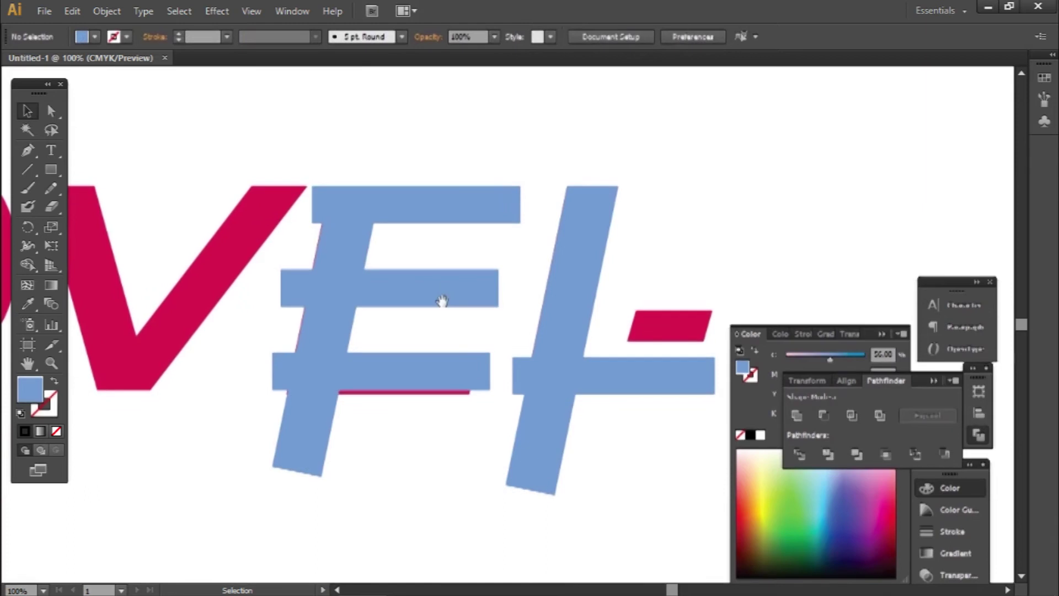
Step: Ungroup the slanted bars and draw a large rectangle below the letters
{"action": "left_click", "coordinate": [322, 423]}
{"action": "right_click", "coordinate": [322, 423]}
{"action": "left_click", "coordinate": [331, 518]}
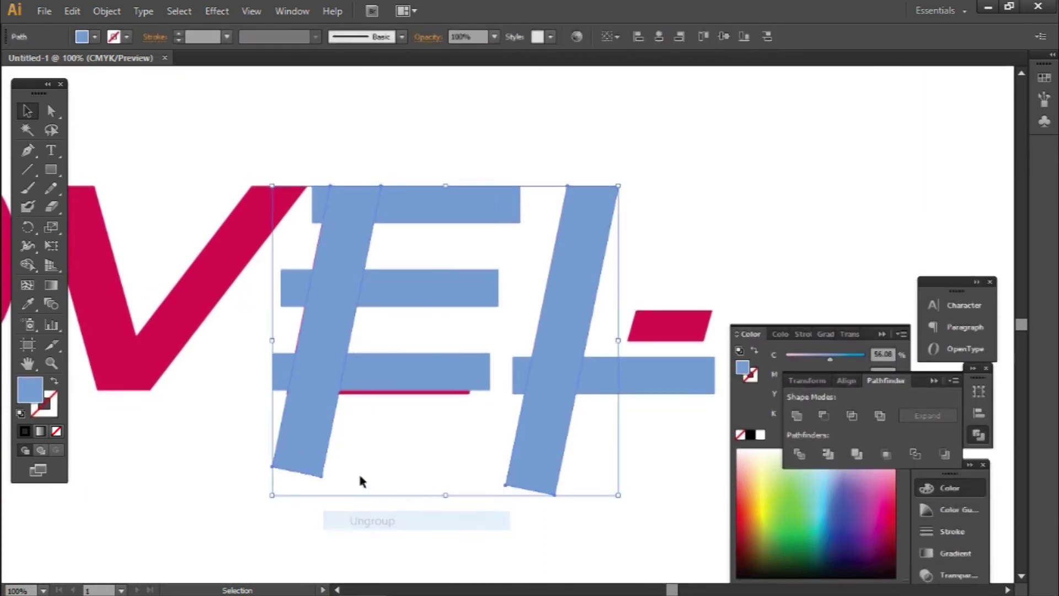
{"action": "left_click", "coordinate": [359, 472]}
{"action": "key", "text": "backslash"}
{"action": "left_click_drag", "start_coordinate": [150, 391], "coordinate": [616, 555]}
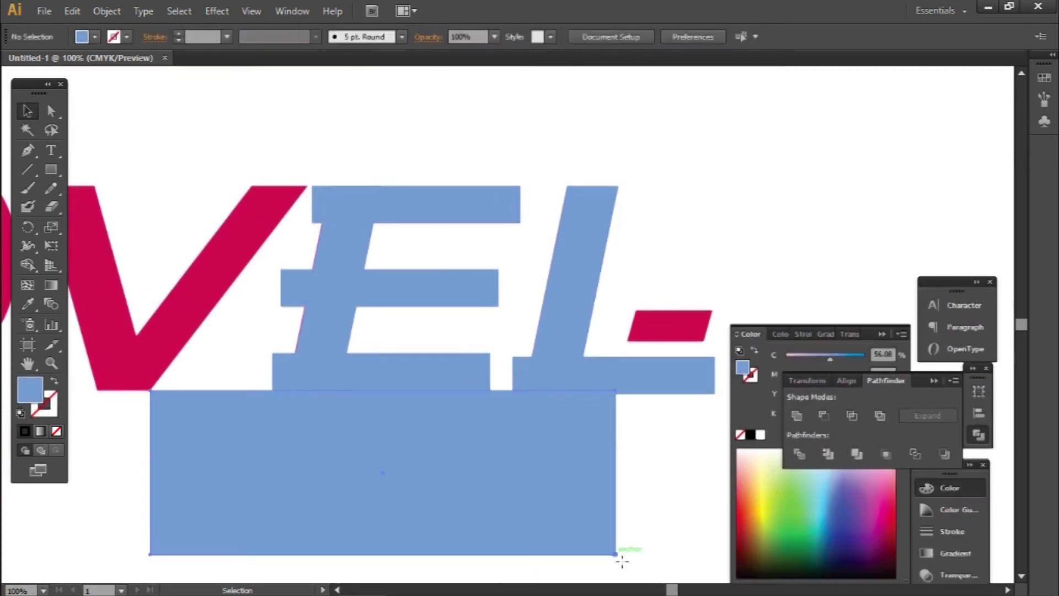
Step: Divide the E and L slanted strokes with the rectangle, delete the lower pieces, and shift the stroke into the E
{"action": "left_click", "coordinate": [366, 359], "text": "shift"}
{"action": "left_click", "coordinate": [551, 342], "text": "shift"}
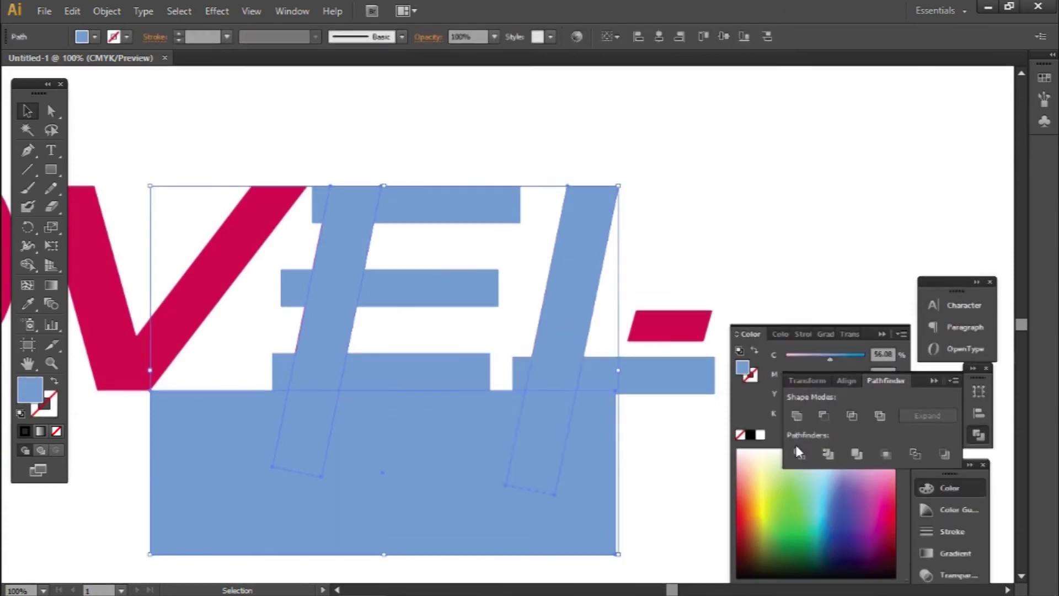
{"action": "left_click", "coordinate": [664, 531]}
{"action": "left_click_drag", "start_coordinate": [665, 531], "coordinate": [153, 461]}
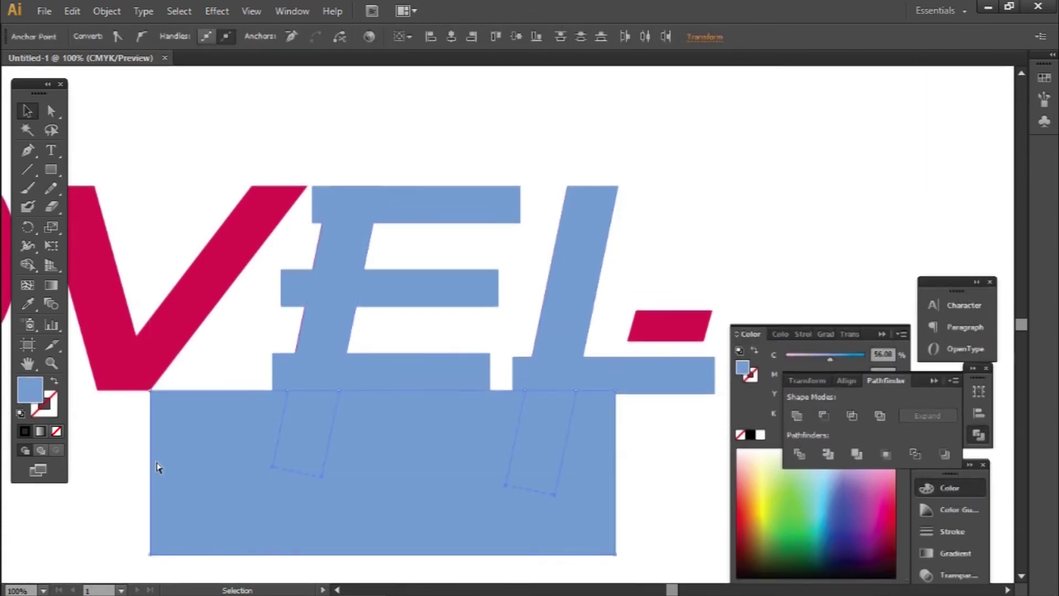
{"action": "key", "text": "Delete"}
{"action": "left_click", "coordinate": [382, 359]}
{"action": "left_click", "coordinate": [346, 432]}
{"action": "left_click_drag", "start_coordinate": [555, 334], "coordinate": [323, 334]}
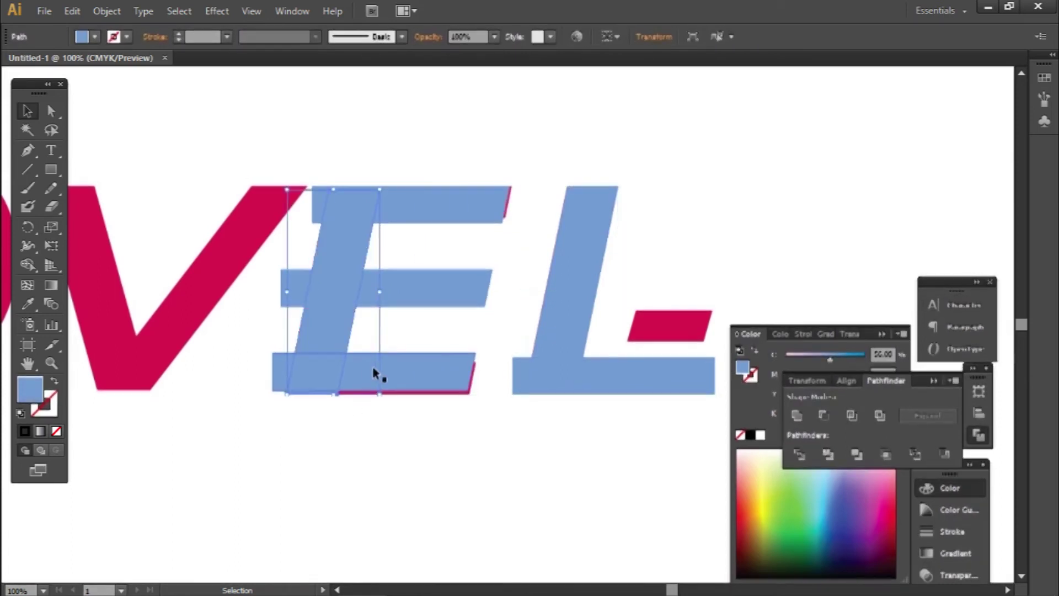
Step: Slant the E's stem by moving its top-left corner point
{"action": "left_click", "coordinate": [390, 363], "text": "shift"}
{"action": "left_click", "coordinate": [508, 253]}
{"action": "left_click_drag", "start_coordinate": [248, 333], "coordinate": [280, 404]}
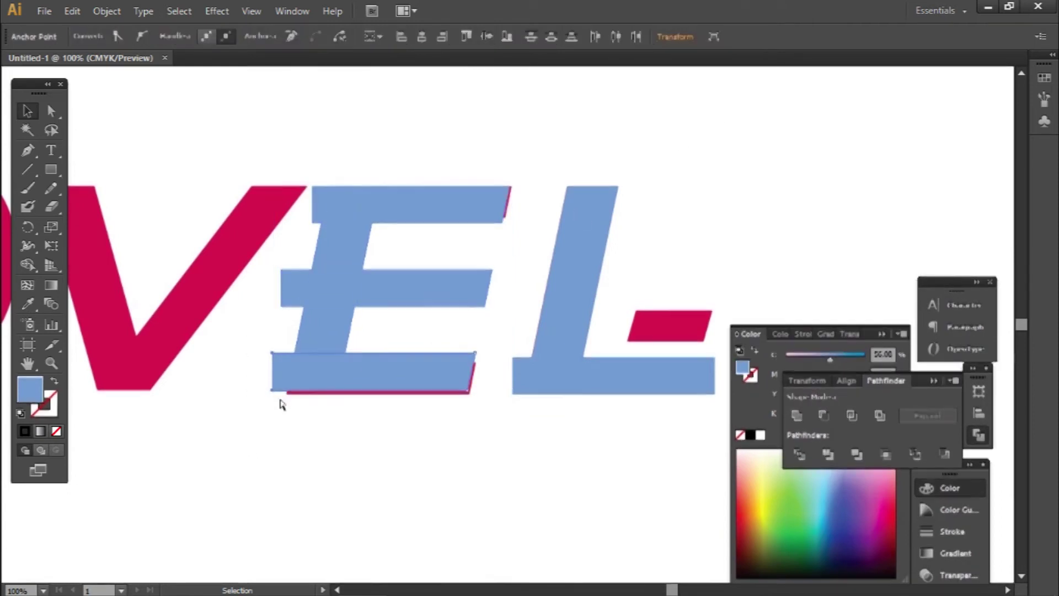
{"action": "left_click_drag", "start_coordinate": [261, 263], "coordinate": [286, 319]}
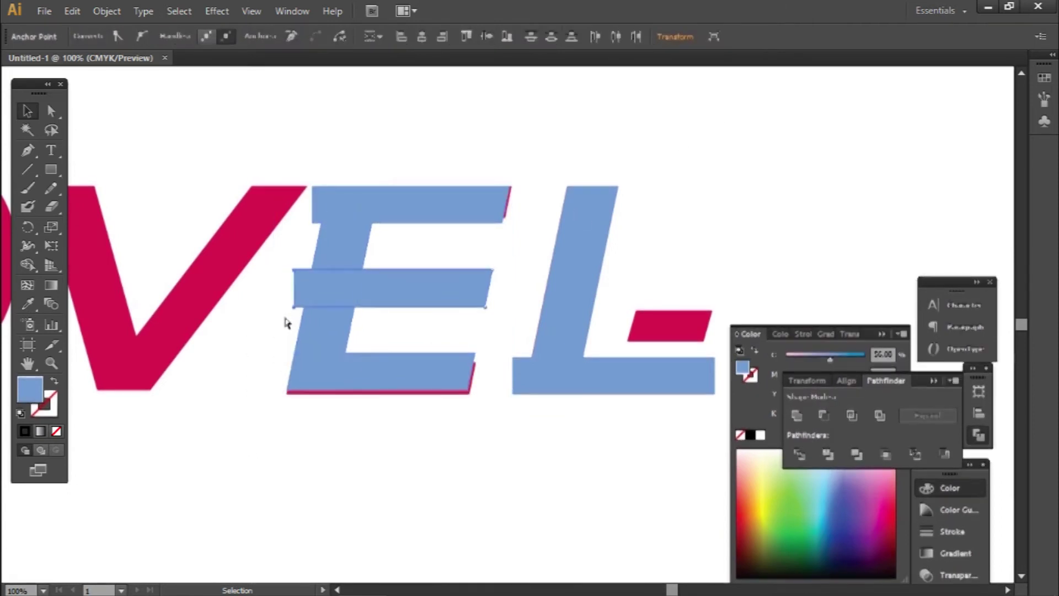
{"action": "left_click", "coordinate": [312, 223]}
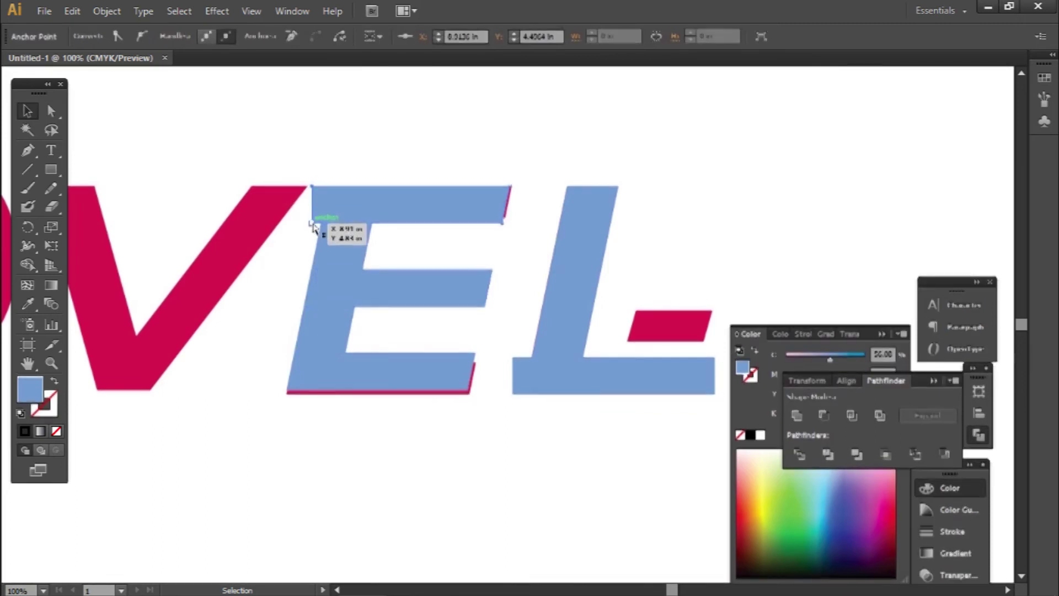
{"action": "left_click_drag", "start_coordinate": [312, 226], "coordinate": [333, 223]}
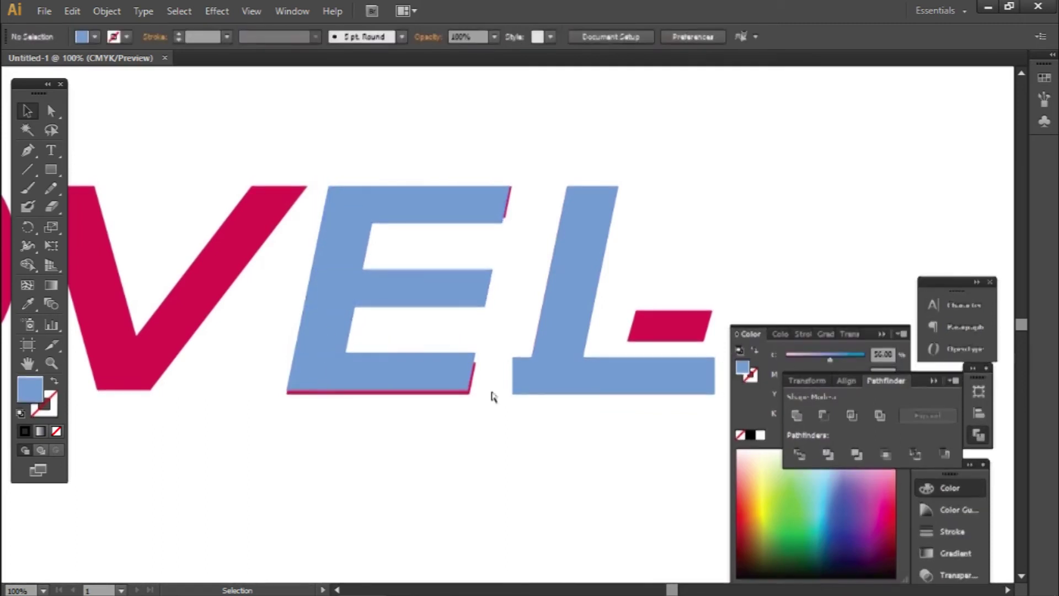
{"action": "left_click", "coordinate": [490, 375]}
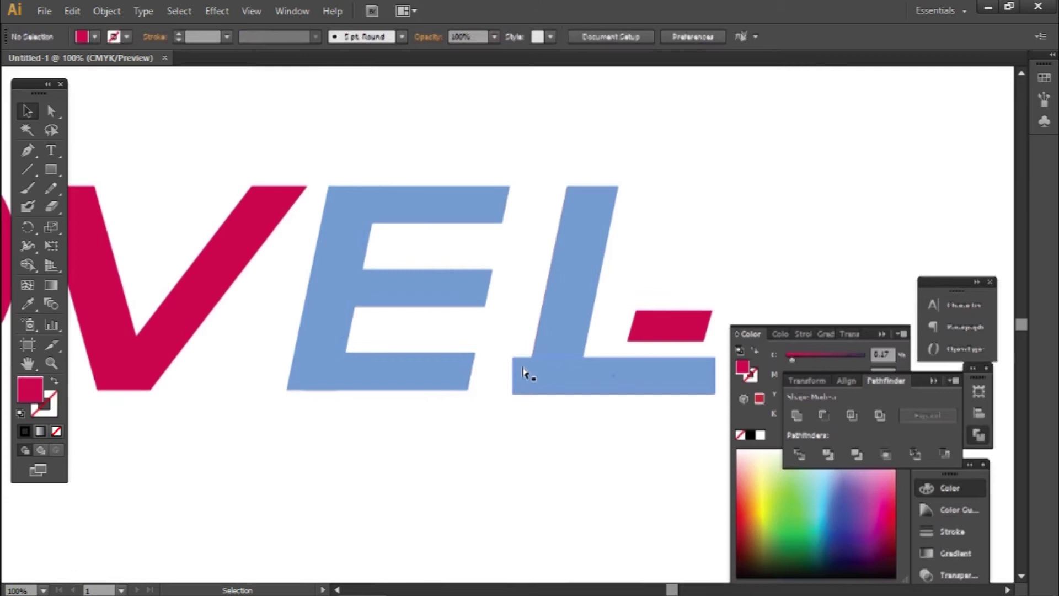
Step: Ungroup the E and copy its bottom bar onto the L's foot
{"action": "left_click", "coordinate": [549, 390]}
{"action": "left_click", "coordinate": [619, 374]}
{"action": "right_click", "coordinate": [383, 389]}
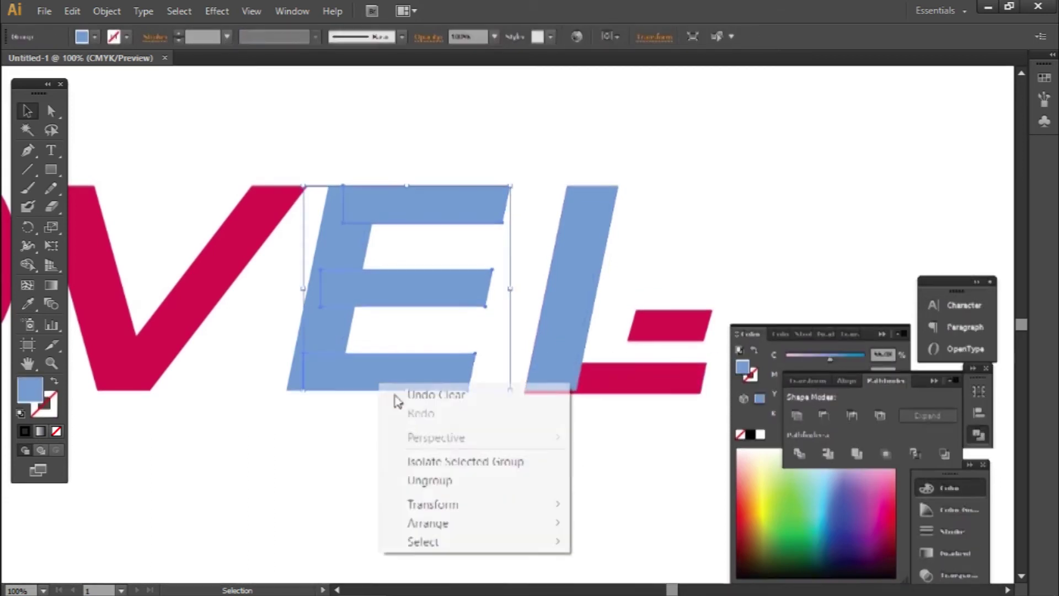
{"action": "left_click", "coordinate": [426, 480]}
{"action": "left_click", "coordinate": [403, 375]}
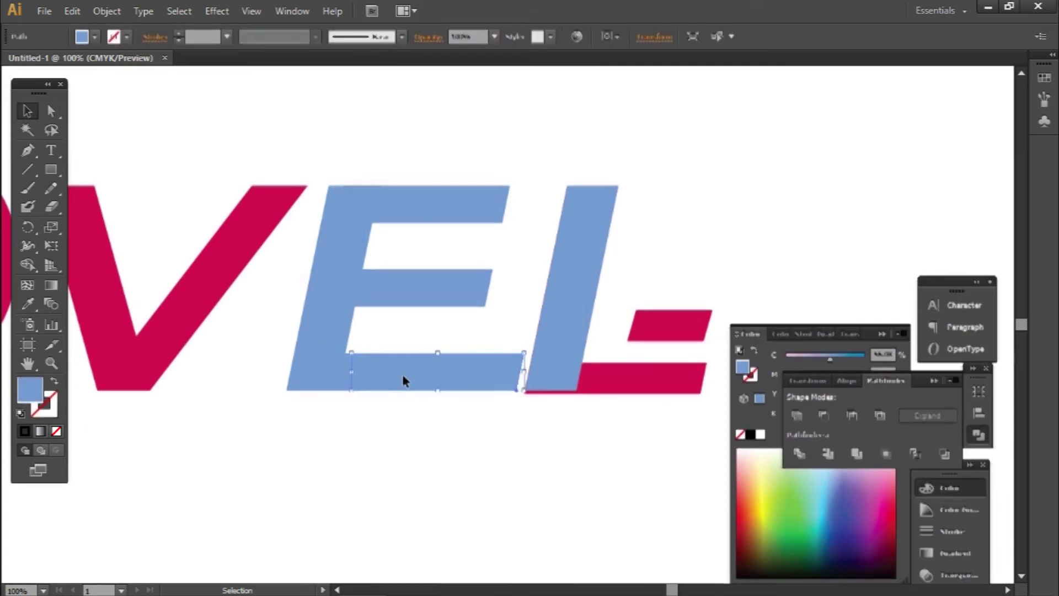
{"action": "key", "text": "shift+Right"}
{"action": "key", "text": "shift+Right"}
{"action": "key", "text": "shift+Right"}
{"action": "left_click", "coordinate": [521, 406]}
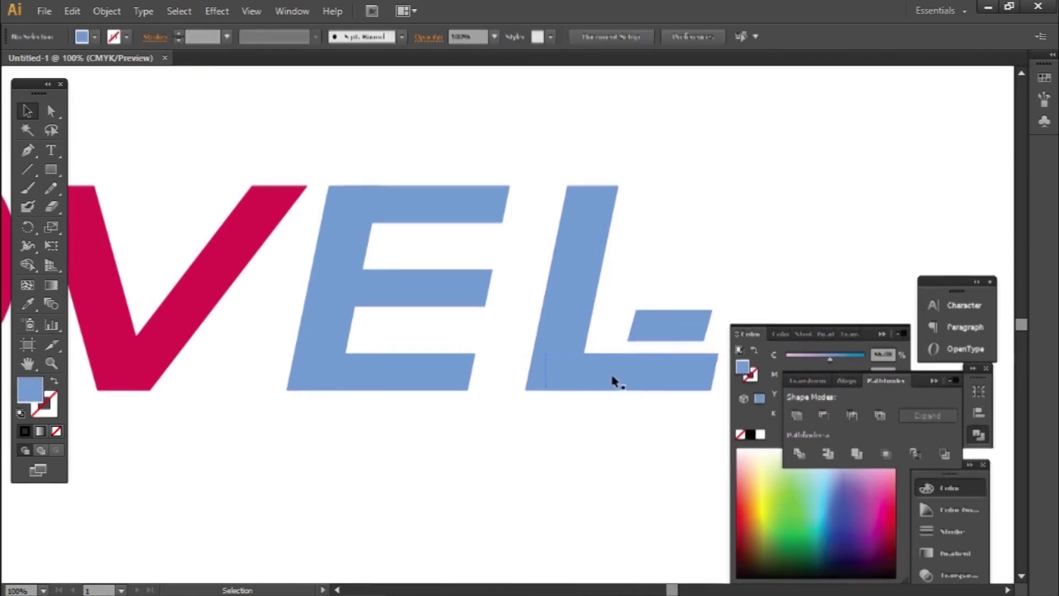
{"action": "scroll", "coordinate": [509, 422], "scroll_direction": "down", "scroll_amount": 2}
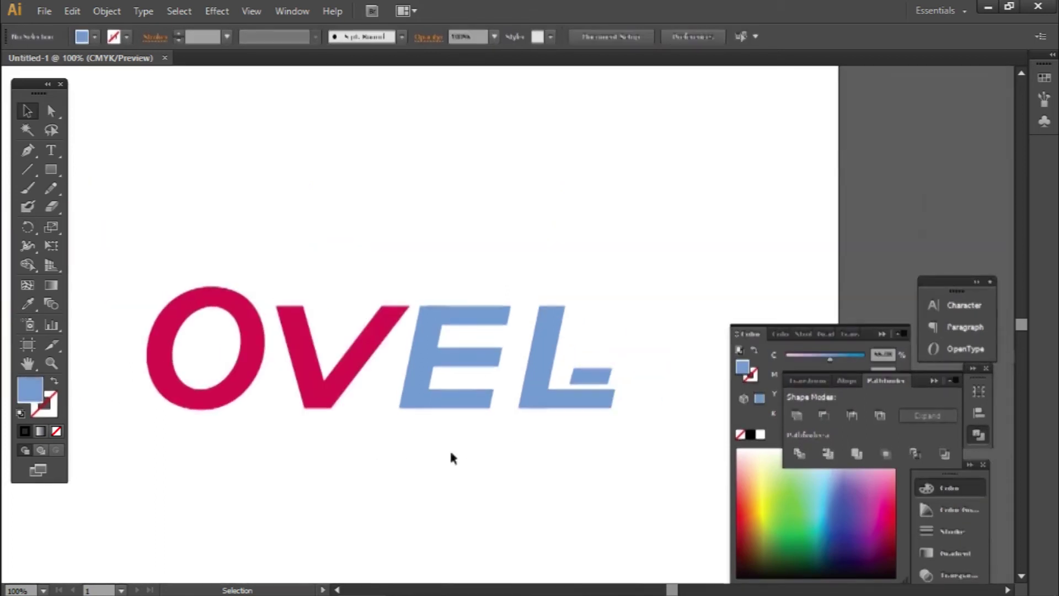
Step: Recolour the E and L red like the O and nudge the dash up and right
{"action": "left_click_drag", "start_coordinate": [419, 289], "coordinate": [419, 291]}
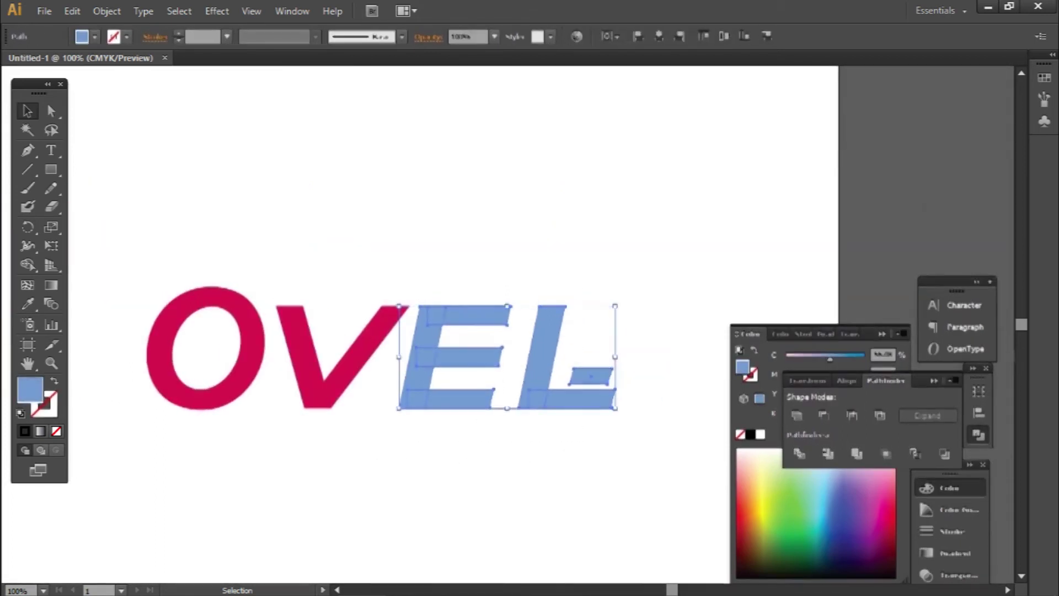
{"action": "left_click", "coordinate": [201, 342]}
{"action": "left_click", "coordinate": [333, 236]}
{"action": "left_click", "coordinate": [596, 378]}
{"action": "key", "text": "shift+Up"}
{"action": "key", "text": "shift+Right"}
Step: Trim a stretched copy of the L's bar into a small dash and place it beside the L
{"action": "left_click", "coordinate": [638, 428]}
{"action": "mouse_move", "coordinate": [603, 401]}
{"action": "left_mouse_down"}
{"action": "mouse_move", "coordinate": [592, 465]}
{"action": "mouse_move", "coordinate": [544, 492]}
{"action": "left_mouse_up"}
{"action": "mouse_move", "coordinate": [643, 441]}
{"action": "left_mouse_down"}
{"action": "mouse_move", "coordinate": [527, 488]}
{"action": "mouse_move", "coordinate": [485, 458]}
{"action": "left_mouse_up"}
{"action": "left_click", "coordinate": [824, 414]}
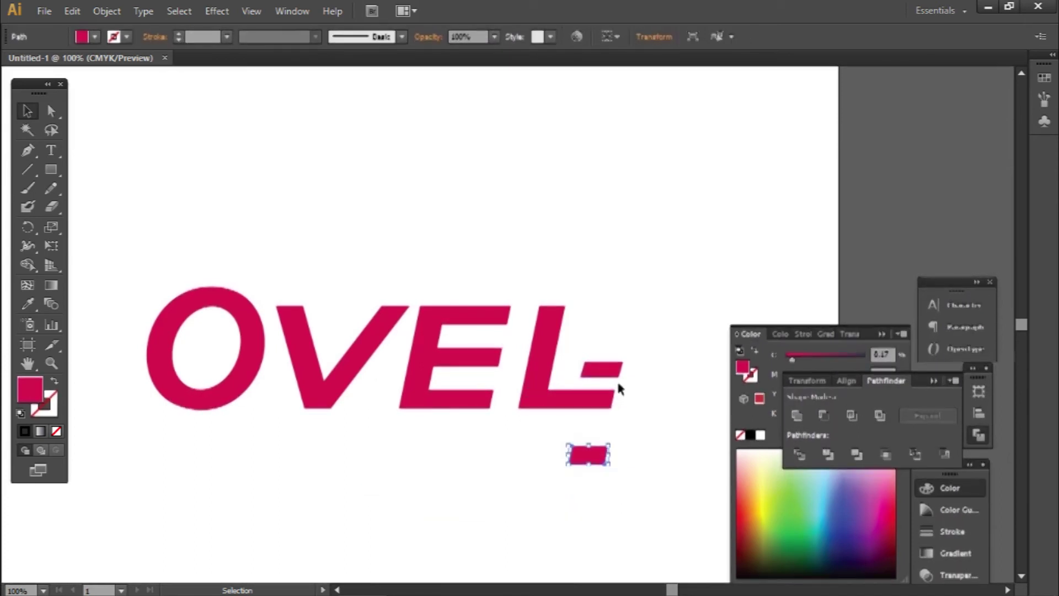
{"action": "left_click_drag", "start_coordinate": [595, 459], "coordinate": [609, 379]}
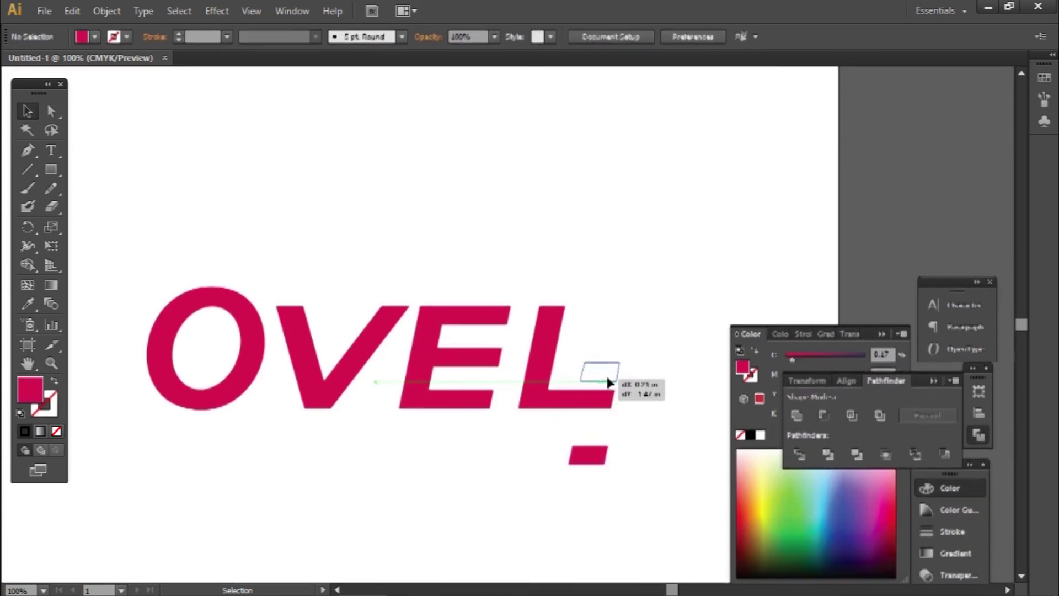
{"action": "key", "text": "shift+Up"}
{"action": "key", "text": "Left"}
{"action": "key", "text": "Left"}
{"action": "key", "text": "Left"}
{"action": "left_click", "coordinate": [646, 418]}
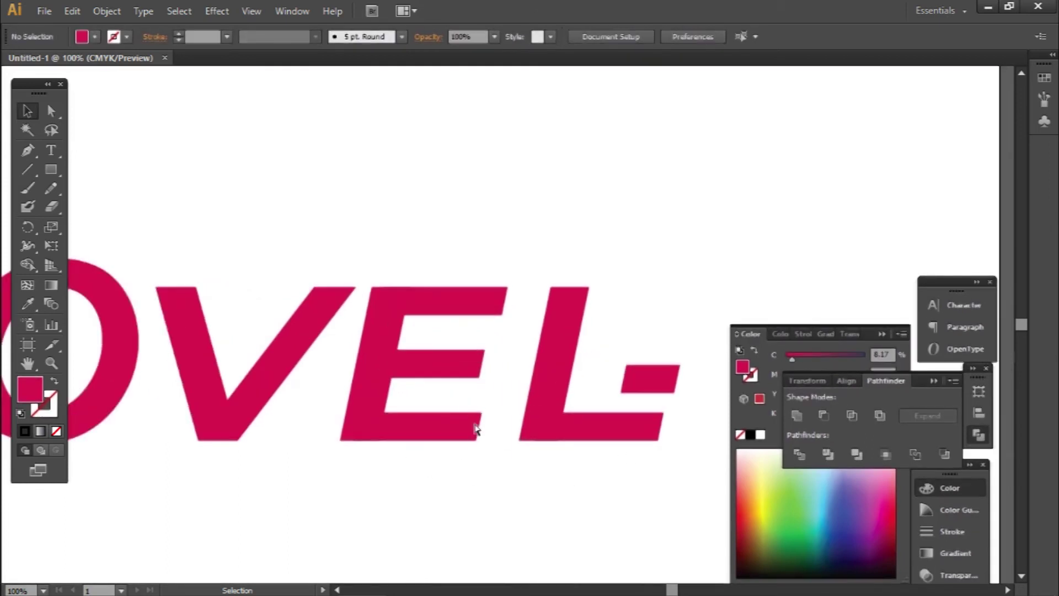
Step: Zoom in and inspect the anchor points on the E's bars and the L's foot and dash
{"action": "key", "text": "ctrl+plus"}
{"action": "left_click_drag", "start_coordinate": [488, 450], "coordinate": [468, 401]}
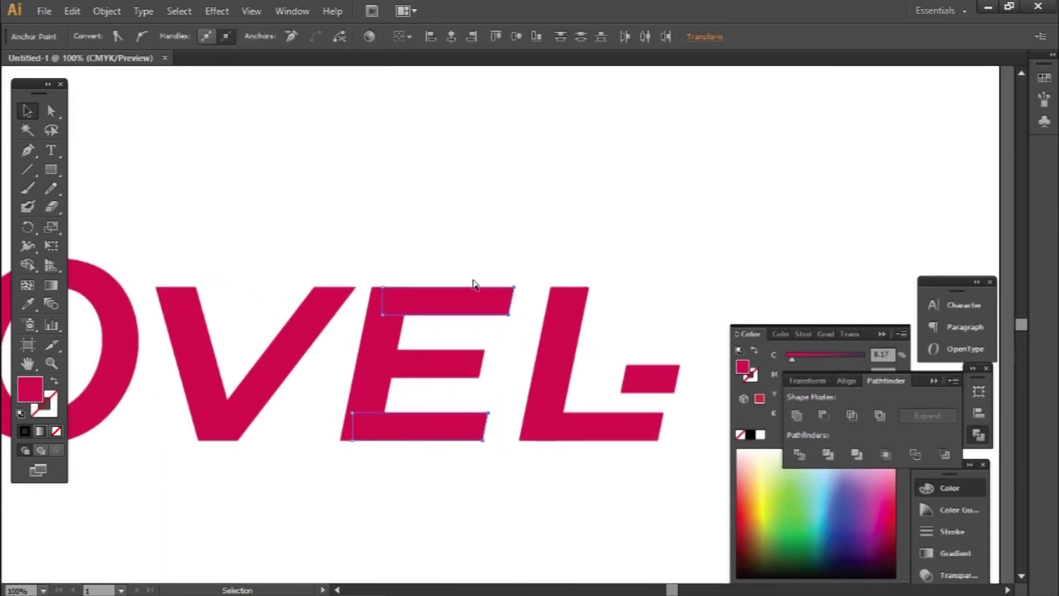
{"action": "left_click", "coordinate": [508, 374]}
{"action": "left_click_drag", "start_coordinate": [610, 345], "coordinate": [694, 494]}
{"action": "left_click", "coordinate": [698, 508]}
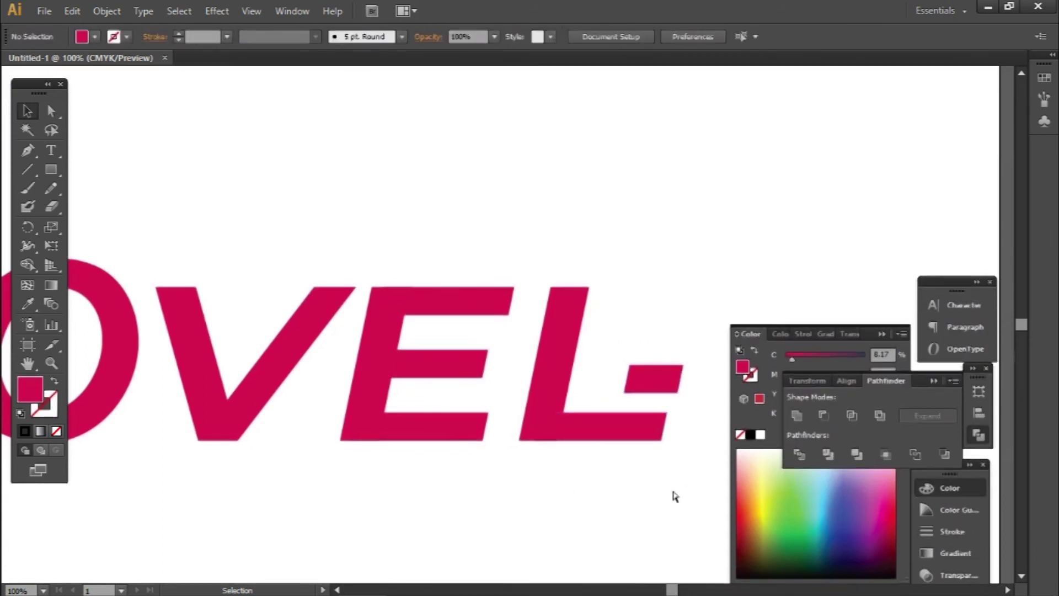
{"action": "key", "text": "ctrl+minus"}
Step: Nudge the V, E and L-dash left to tighten the letter spacing
{"action": "left_click", "coordinate": [304, 420]}
{"action": "key", "text": "Left"}
{"action": "key", "text": "Left"}
{"action": "key", "text": "Left"}
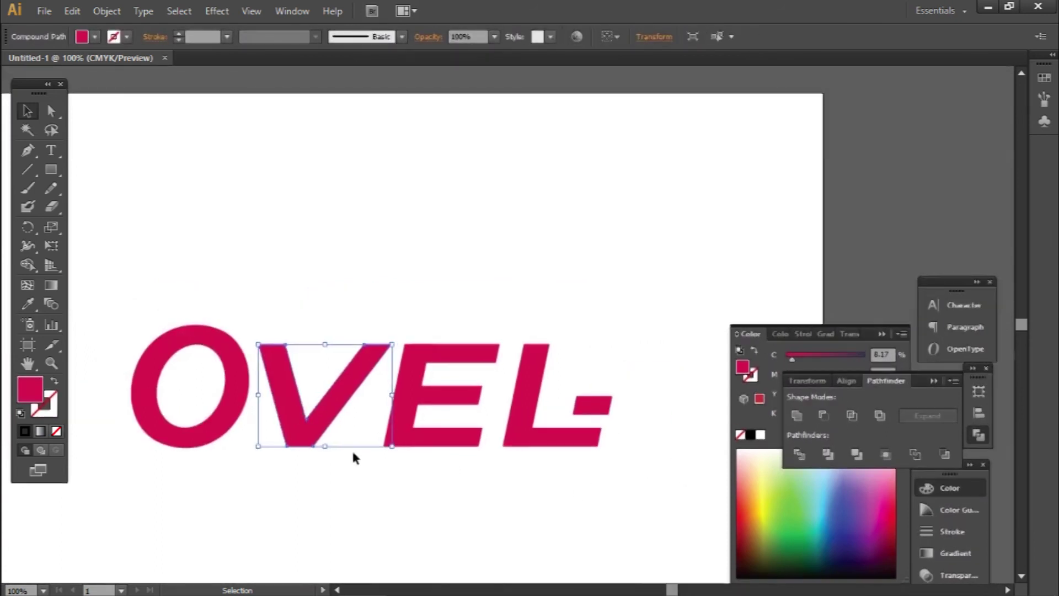
{"action": "key", "text": "Left"}
{"action": "key", "text": "Left"}
{"action": "key", "text": "Left"}
{"action": "left_click", "coordinate": [437, 355]}
{"action": "key", "text": "Left"}
{"action": "key", "text": "Left"}
{"action": "key", "text": "Left"}
{"action": "key", "text": "Left"}
{"action": "key", "text": "Left"}
{"action": "key", "text": "Left"}
{"action": "left_click", "coordinate": [538, 436]}
{"action": "key", "text": "Left"}
{"action": "key", "text": "Left"}
{"action": "key", "text": "Left"}
{"action": "key", "text": "Left"}
{"action": "key", "text": "Left"}
{"action": "key", "text": "Left"}
{"action": "key", "text": "Left"}
{"action": "key", "text": "Left"}
{"action": "key", "text": "Left"}
{"action": "left_click", "coordinate": [640, 514]}
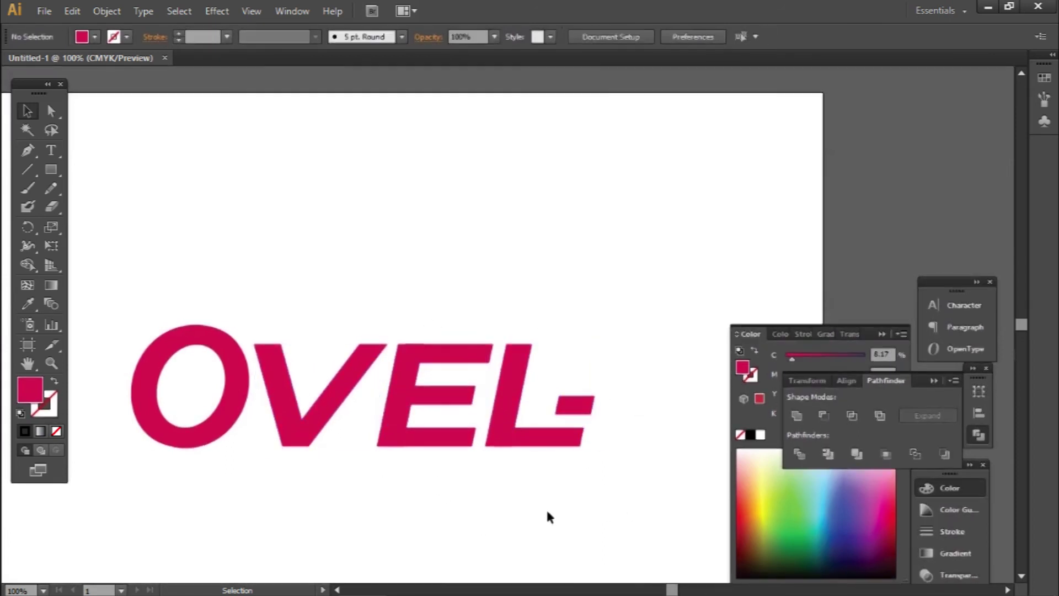
Step: Scale the O up slightly
{"action": "scroll", "coordinate": [428, 464], "scroll_direction": "down", "scroll_amount": 3}
{"action": "scroll", "coordinate": [408, 387], "scroll_direction": "down", "scroll_amount": 1}
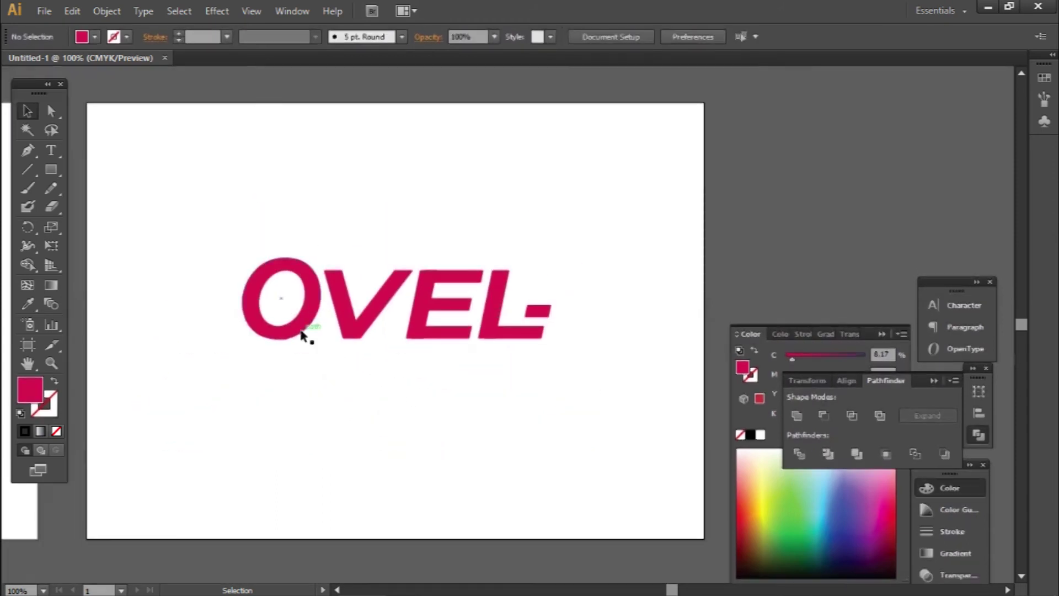
{"action": "left_click", "coordinate": [278, 331]}
{"action": "scroll", "coordinate": [270, 287], "scroll_direction": "up", "scroll_amount": 2}
{"action": "scroll", "coordinate": [270, 276], "scroll_direction": "up", "scroll_amount": 2}
{"action": "left_click_drag", "start_coordinate": [208, 223], "coordinate": [203, 218]}
{"action": "left_click", "coordinate": [267, 208]}
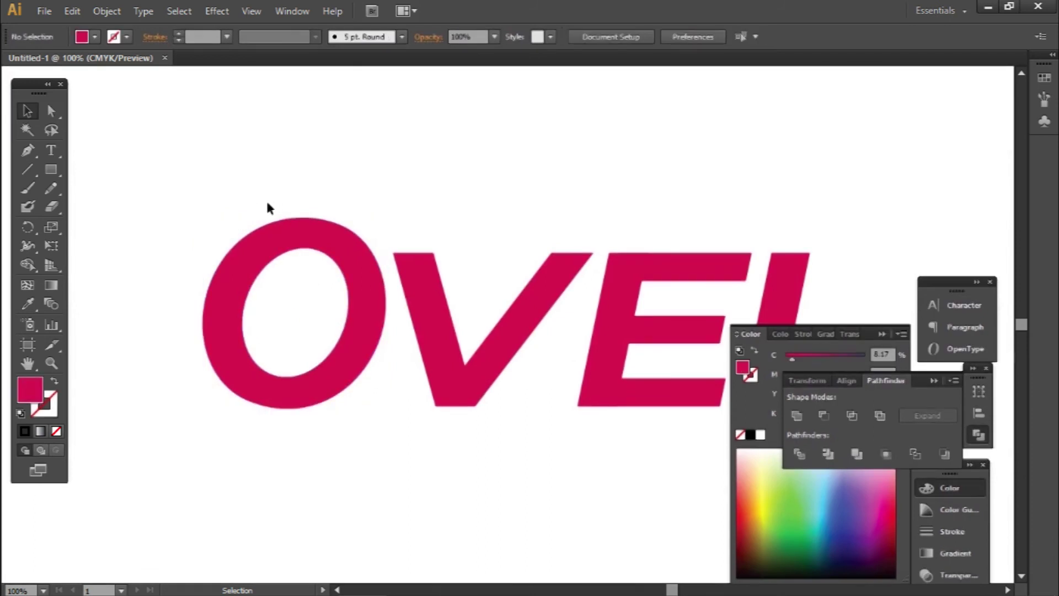
Step: Recolour all the OVEL- letters blue and make the O's inner circle white
{"action": "scroll", "coordinate": [267, 208], "scroll_direction": "down", "scroll_amount": 2}
{"action": "scroll", "coordinate": [373, 402], "scroll_direction": "down", "scroll_amount": 2}
{"action": "left_click_drag", "start_coordinate": [622, 385], "coordinate": [308, 309]}
{"action": "scroll", "coordinate": [515, 390], "scroll_direction": "up", "scroll_amount": 2}
{"action": "left_click", "coordinate": [839, 496]}
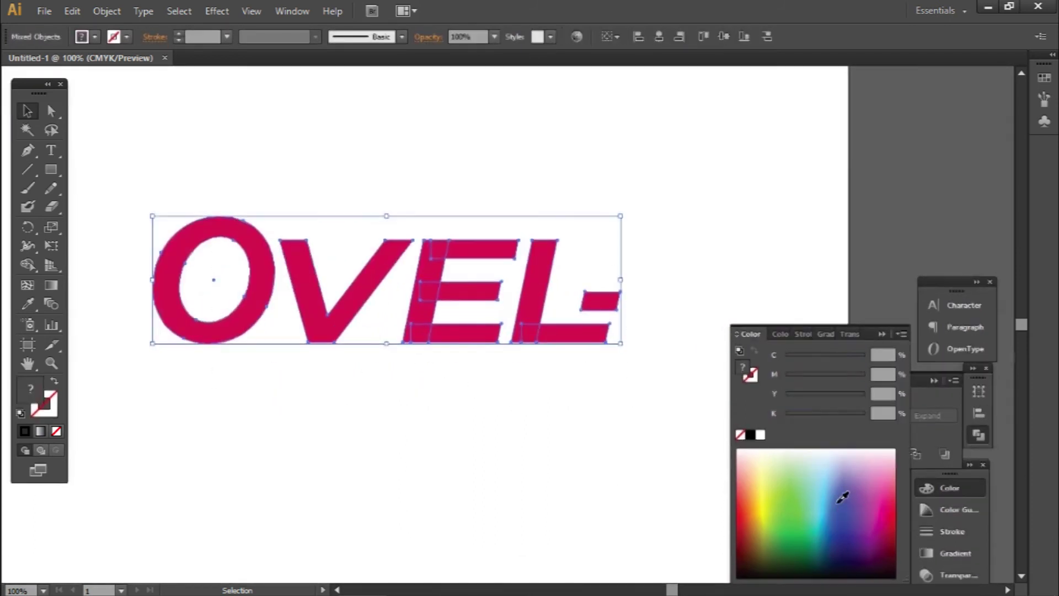
{"action": "left_click", "coordinate": [468, 461]}
{"action": "left_click", "coordinate": [221, 302]}
{"action": "key", "text": "i"}
{"action": "left_click", "coordinate": [379, 449]}
{"action": "key", "text": "v"}
{"action": "left_click", "coordinate": [317, 404]}
{"action": "scroll", "coordinate": [312, 404], "scroll_direction": "down", "scroll_amount": 1}
{"action": "left_click_drag", "start_coordinate": [567, 433], "coordinate": [198, 270]}
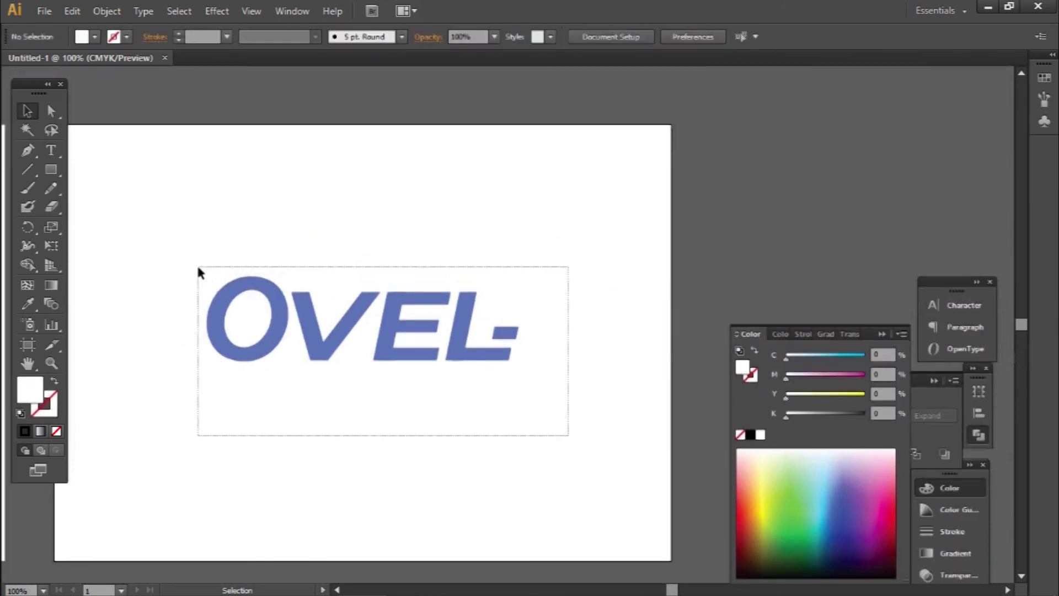
{"action": "left_click", "coordinate": [337, 413]}
{"action": "left_click_drag", "start_coordinate": [362, 457], "coordinate": [381, 405]}
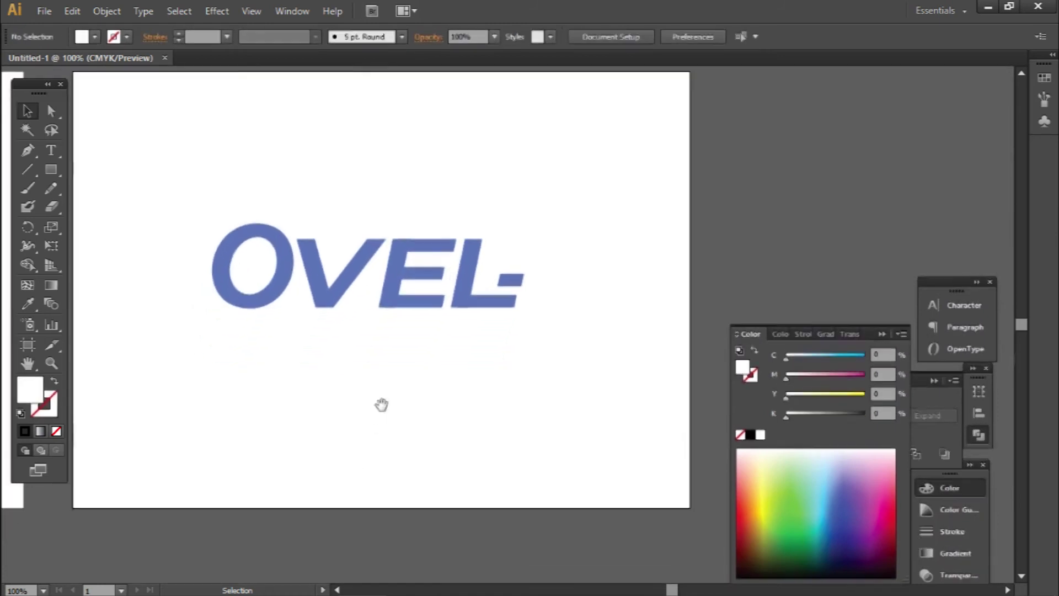
{"action": "scroll", "coordinate": [375, 321], "scroll_direction": "up", "scroll_amount": 1}
{"action": "scroll", "coordinate": [376, 321], "scroll_direction": "up", "scroll_amount": 1}
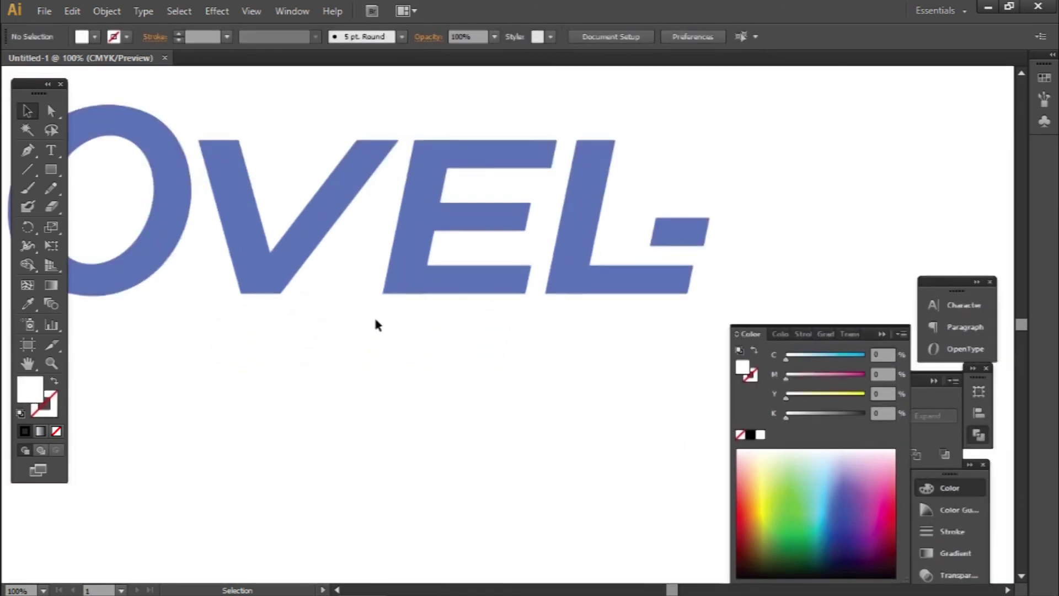
{"action": "left_click_drag", "start_coordinate": [407, 350], "coordinate": [407, 367]}
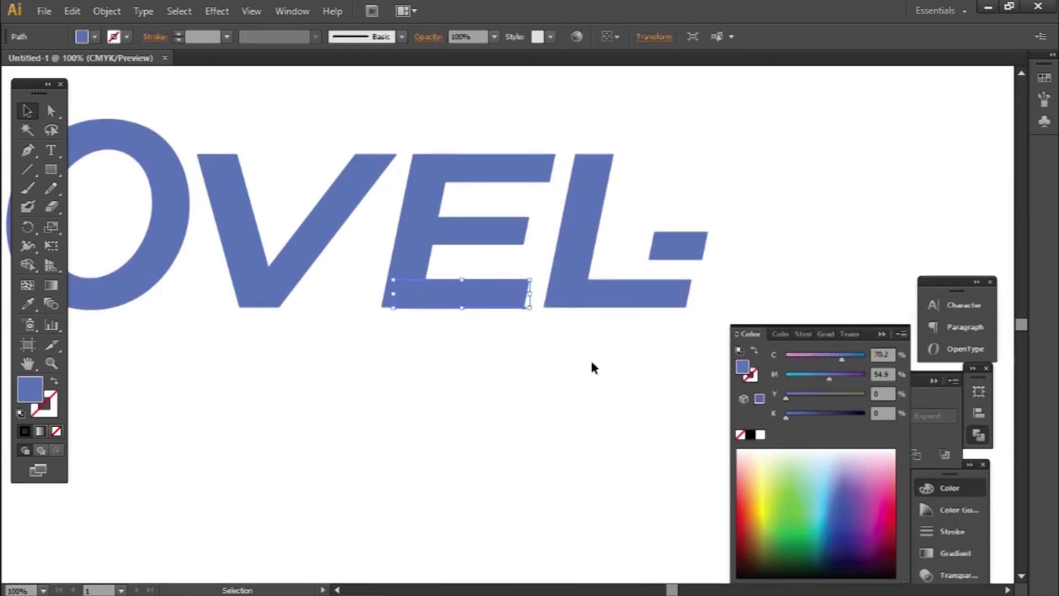
{"action": "left_click_drag", "start_coordinate": [488, 194], "coordinate": [415, 147]}
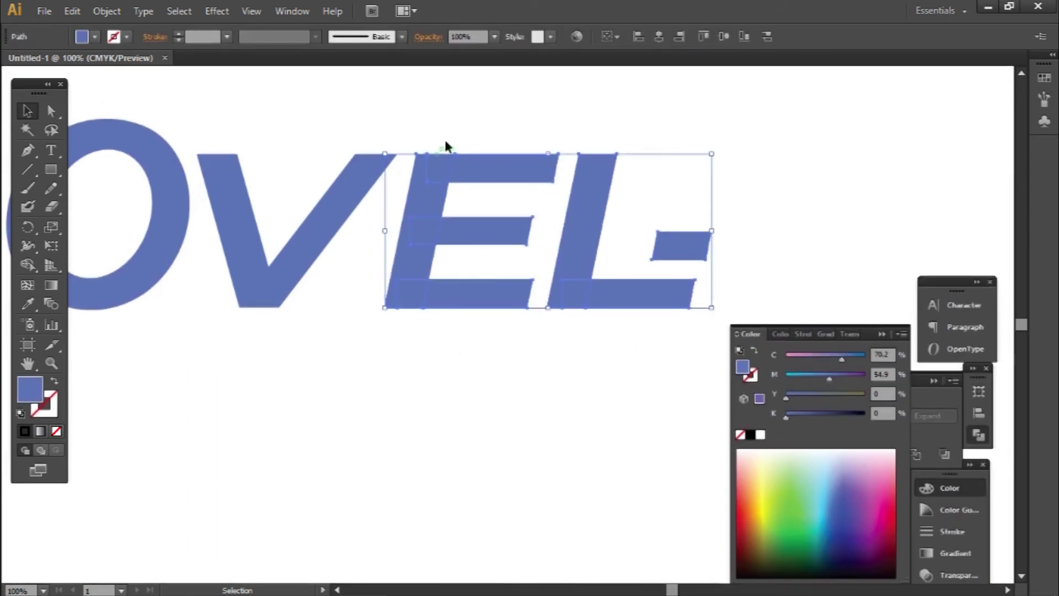
{"action": "left_click", "coordinate": [449, 139]}
{"action": "scroll", "coordinate": [432, 284], "scroll_direction": "down", "scroll_amount": 1}
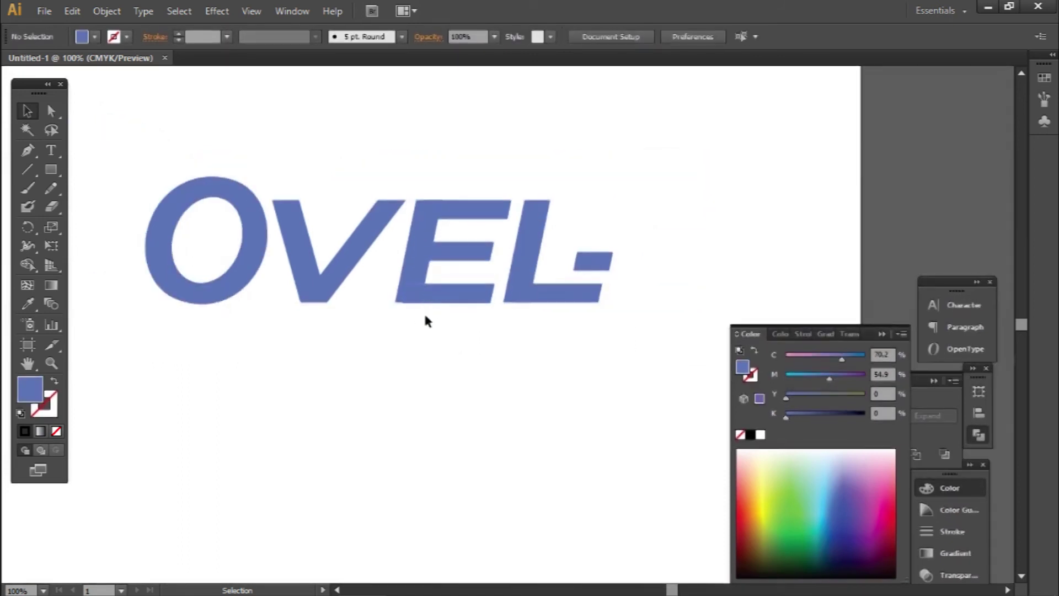
{"action": "scroll", "coordinate": [434, 377], "scroll_direction": "down", "scroll_amount": 1}
{"action": "left_click", "coordinate": [276, 317]}
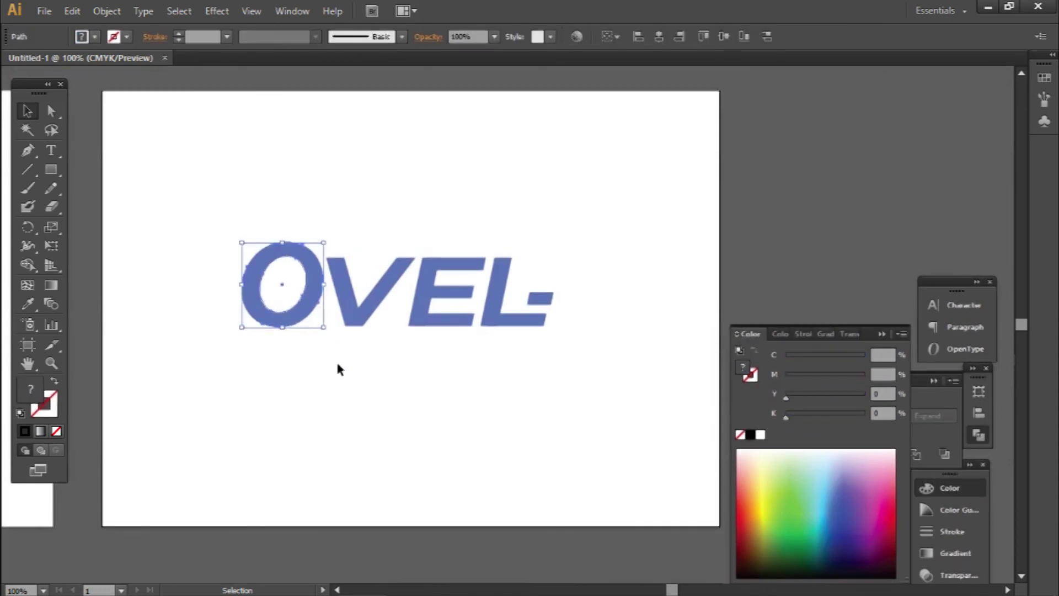
{"action": "left_click", "coordinate": [345, 367]}
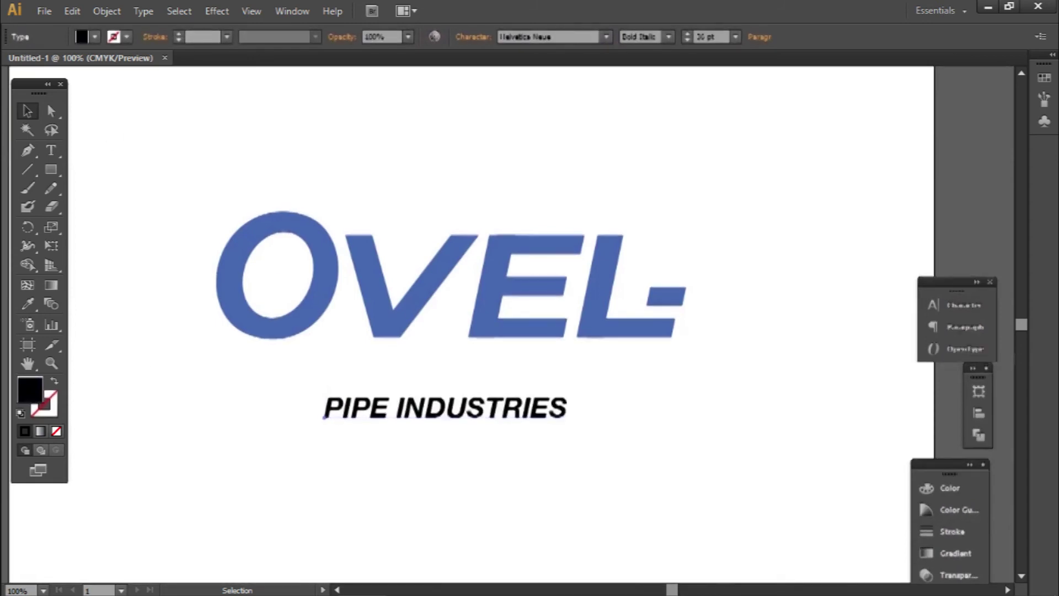
Step: Place the PIPE INDUSTRIES tagline under OVEL-, widen its tracking and stretch it wider
{"action": "left_click", "coordinate": [312, 442]}
{"action": "left_click_drag", "start_coordinate": [355, 408], "coordinate": [258, 368]}
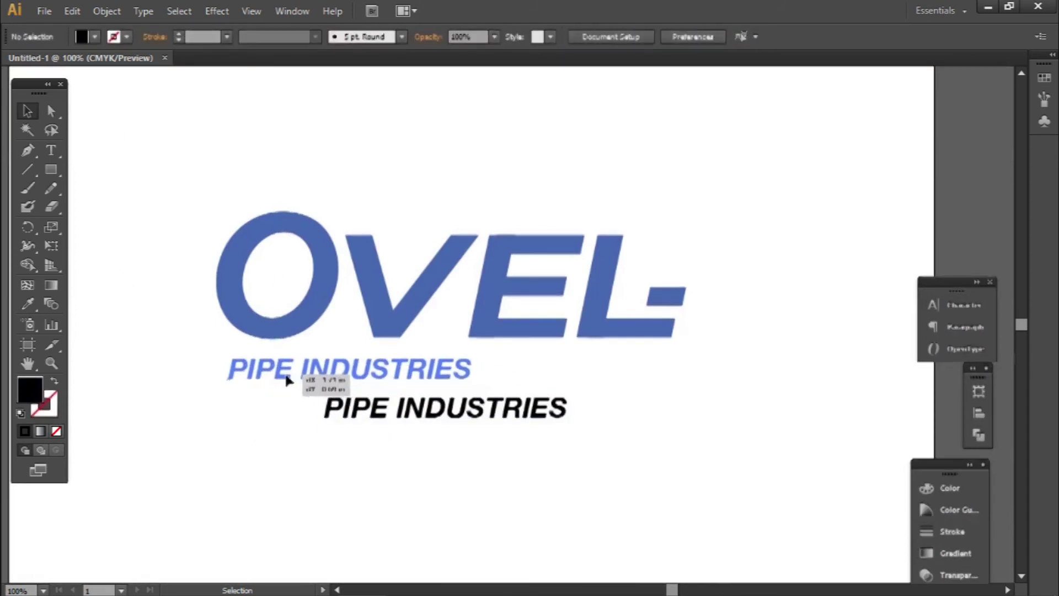
{"action": "key", "text": "alt+Right"}
{"action": "key", "text": "alt+Right"}
{"action": "key", "text": "alt+Right"}
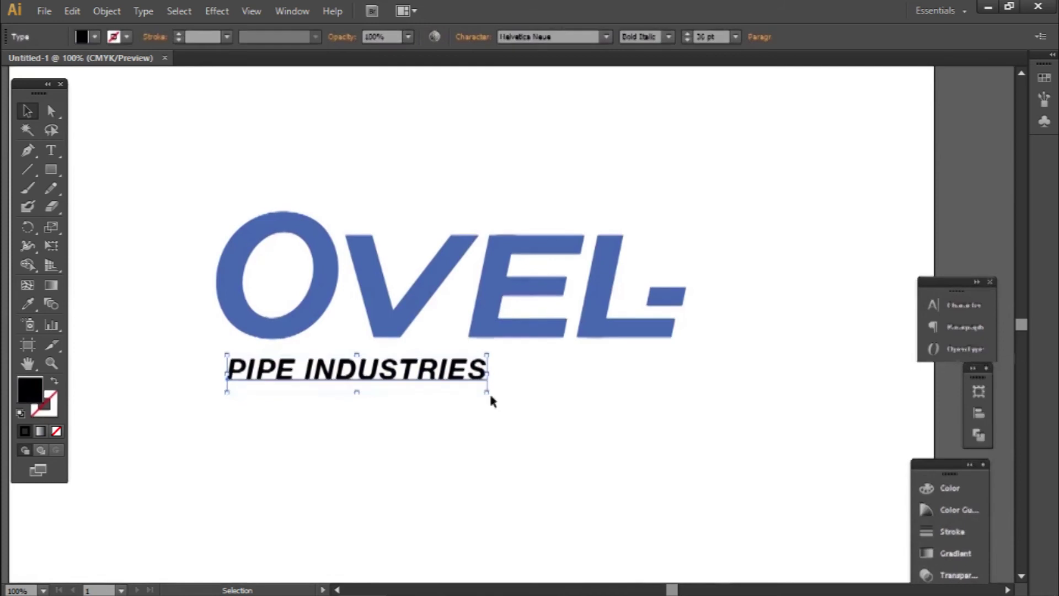
{"action": "left_click_drag", "start_coordinate": [567, 422], "coordinate": [567, 422]}
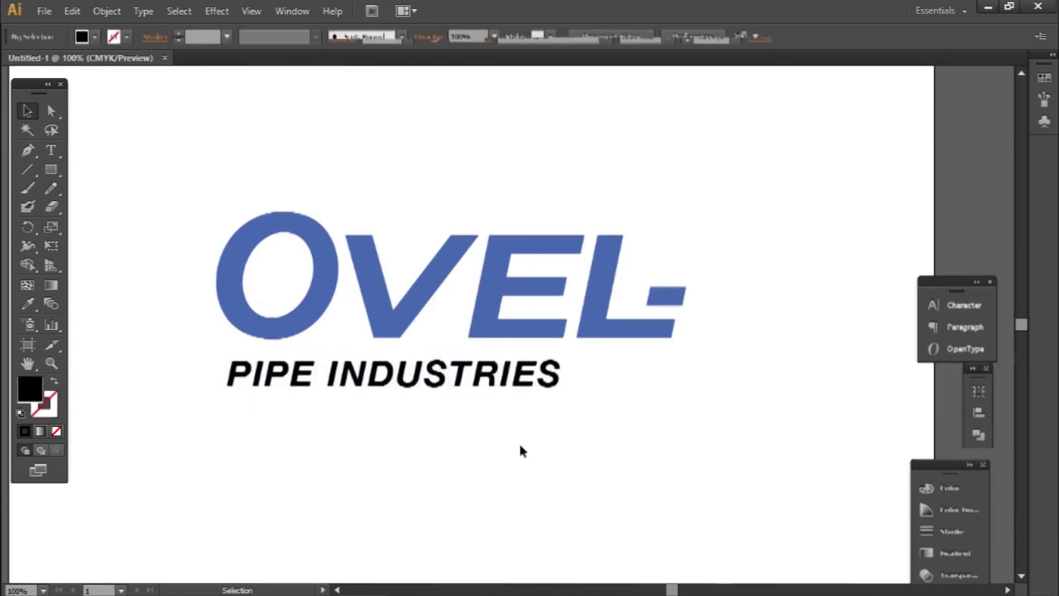
{"action": "left_click", "coordinate": [521, 441]}
Step: Zoom out and shift the tagline slightly left
{"action": "key", "text": "ctrl+minus"}
{"action": "key", "text": "ctrl+minus"}
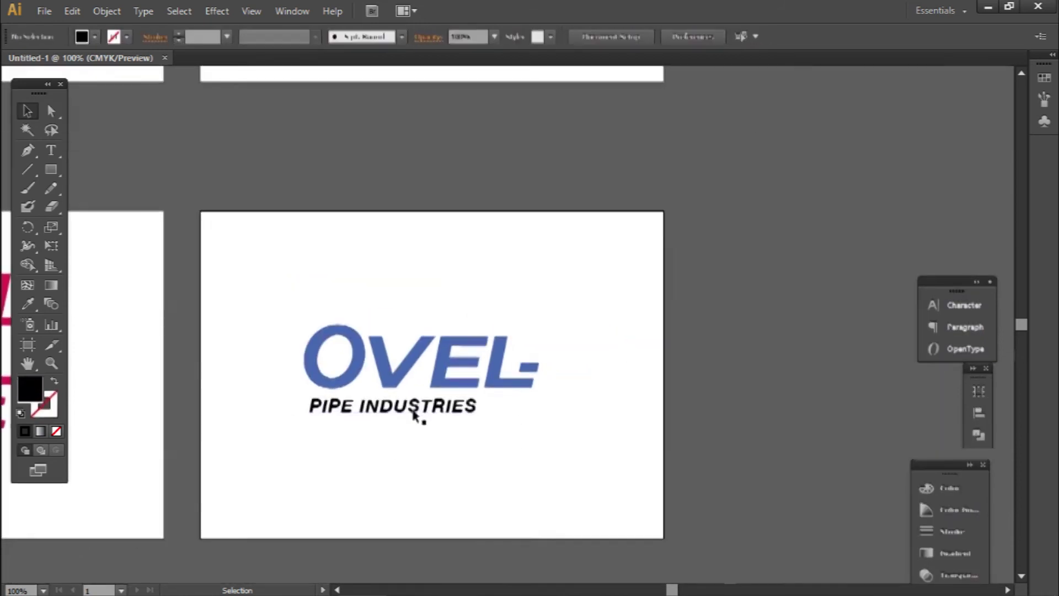
{"action": "scroll", "coordinate": [417, 423], "scroll_direction": "up", "scroll_amount": 1}
{"action": "left_click", "coordinate": [414, 414]}
{"action": "left_click_drag", "start_coordinate": [414, 415], "coordinate": [407, 415]}
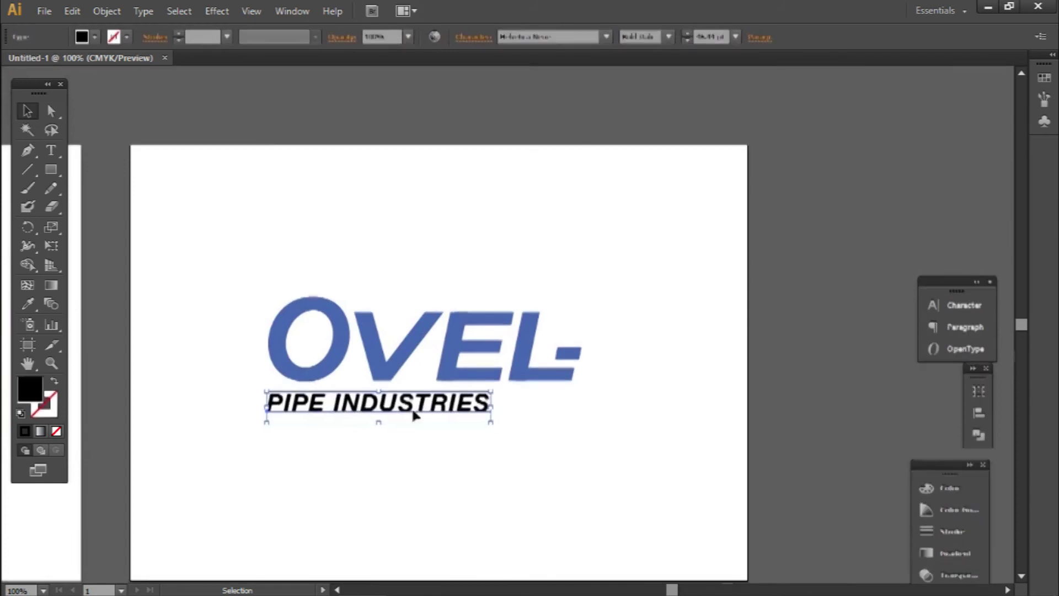
{"action": "left_click", "coordinate": [512, 388]}
Step: Try an enlarged slanted copy of the L's stroke left of the O, then delete it
{"action": "left_click_drag", "start_coordinate": [529, 349], "coordinate": [229, 351]}
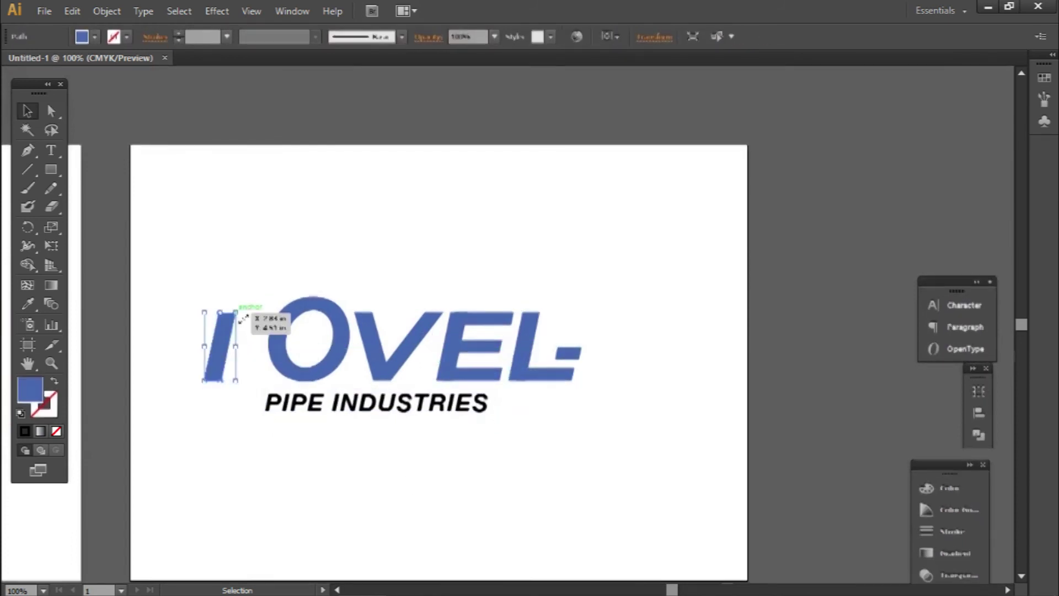
{"action": "left_click_drag", "start_coordinate": [241, 317], "coordinate": [298, 193]}
{"action": "scroll", "coordinate": [259, 364], "scroll_direction": "up", "scroll_amount": 3}
{"action": "left_click_drag", "start_coordinate": [226, 389], "coordinate": [246, 389]}
{"action": "left_click_drag", "start_coordinate": [310, 475], "coordinate": [270, 475]}
{"action": "left_click", "coordinate": [220, 385]}
{"action": "key", "text": "Delete"}
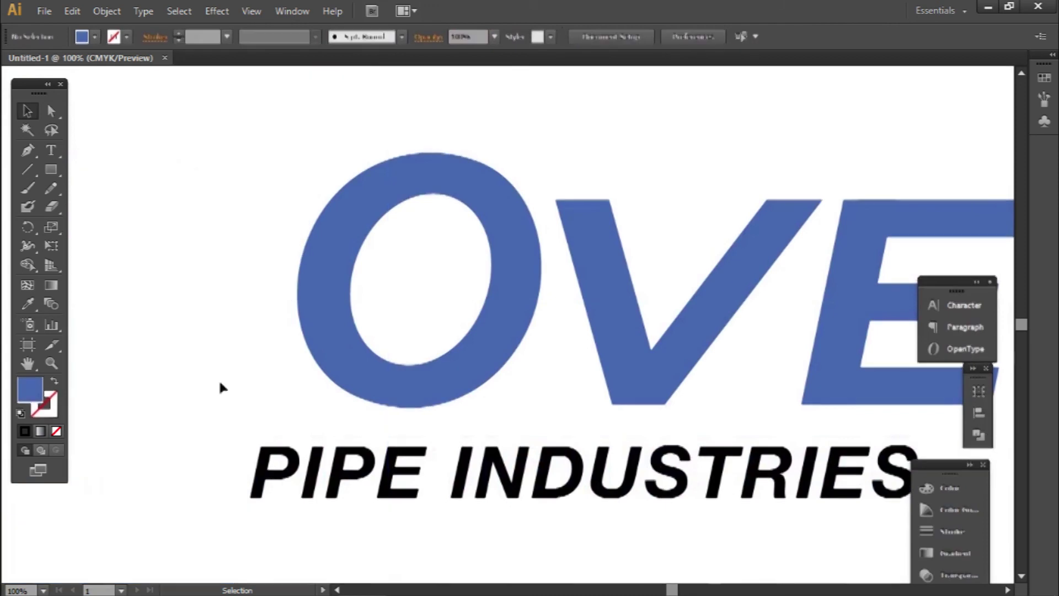
Step: Nudge the tagline right and up, then widen its letter spacing again
{"action": "scroll", "coordinate": [213, 403], "scroll_direction": "down", "scroll_amount": 2}
{"action": "scroll", "coordinate": [215, 458], "scroll_direction": "down", "scroll_amount": 2}
{"action": "scroll", "coordinate": [227, 508], "scroll_direction": "down", "scroll_amount": 2}
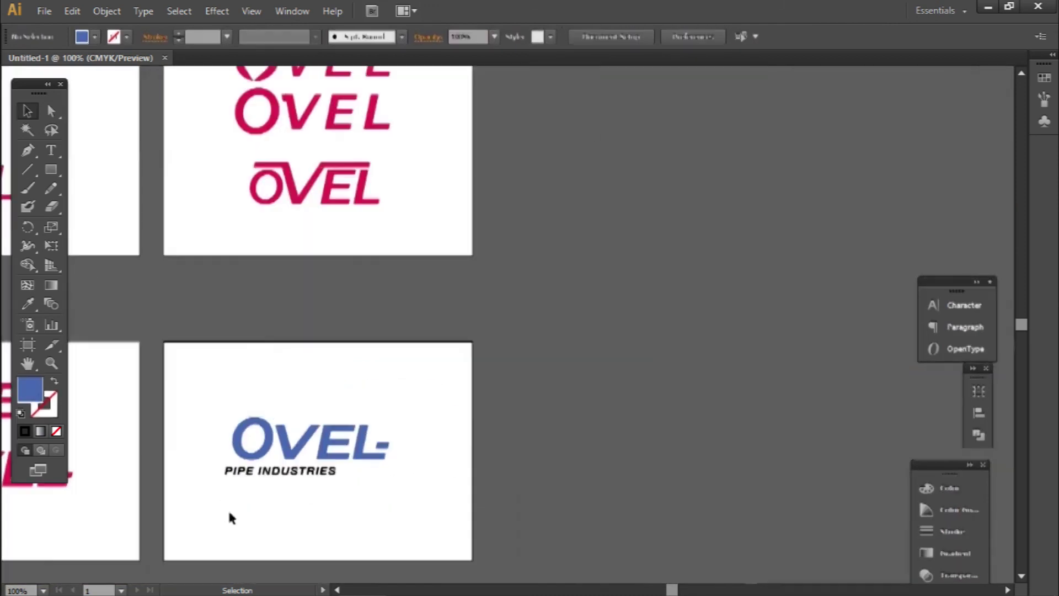
{"action": "scroll", "coordinate": [326, 520], "scroll_direction": "up", "scroll_amount": 1}
{"action": "left_click", "coordinate": [276, 448]}
{"action": "key", "text": "Right"}
{"action": "key", "text": "Right"}
{"action": "key", "text": "Right"}
{"action": "key", "text": "Right"}
{"action": "key", "text": "Up"}
{"action": "key", "text": "Right"}
{"action": "key", "text": "Right"}
{"action": "key", "text": "Right"}
{"action": "key", "text": "Up"}
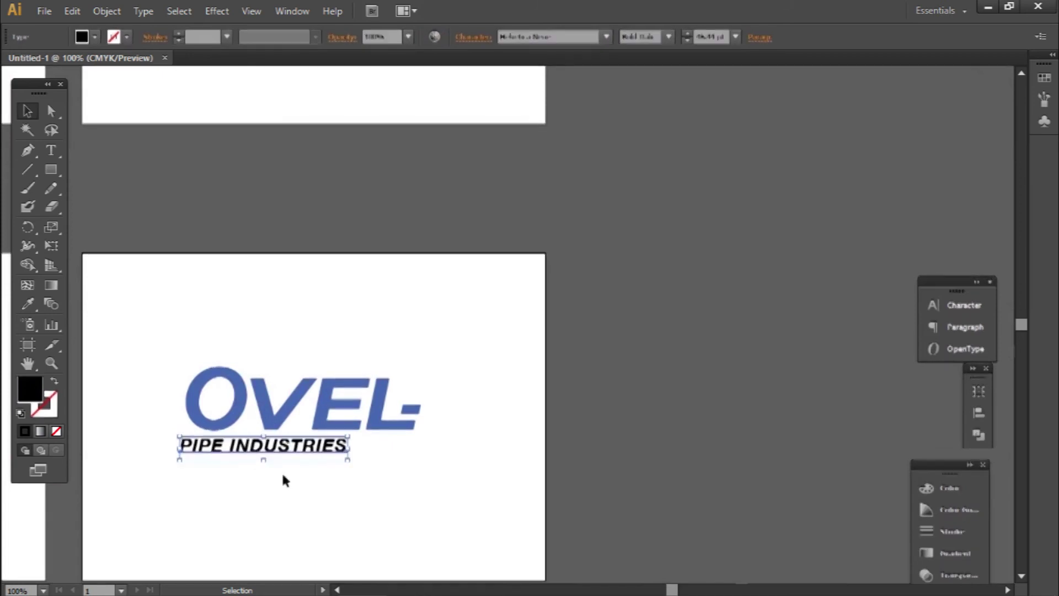
{"action": "scroll", "coordinate": [197, 494], "scroll_direction": "up", "scroll_amount": 1}
{"action": "scroll", "coordinate": [199, 494], "scroll_direction": "up", "scroll_amount": 1}
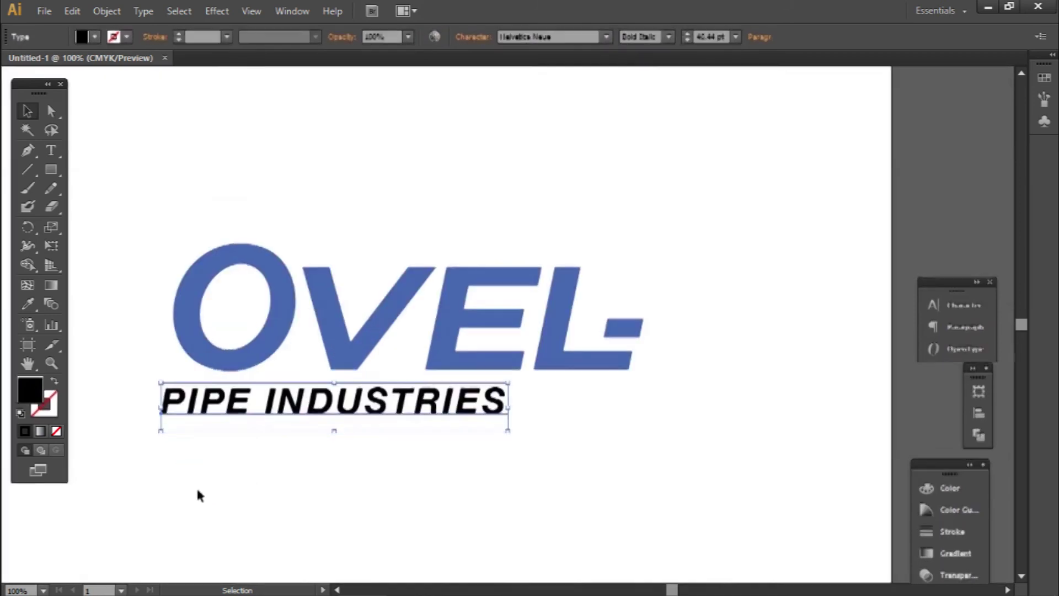
{"action": "key", "text": "alt+Right"}
{"action": "key", "text": "alt+Right"}
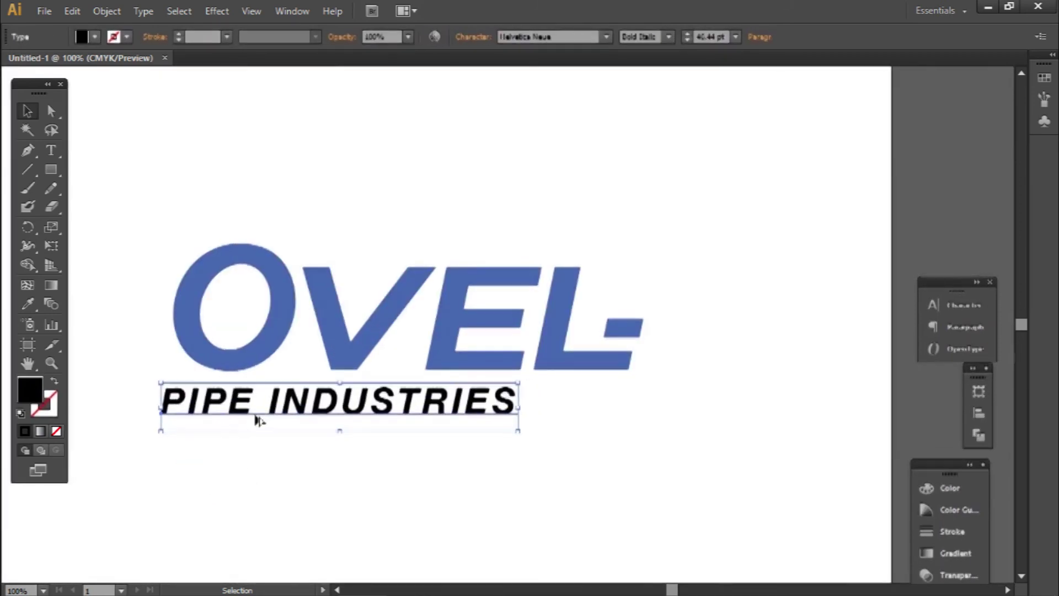
Step: Stretch the L's stem down below the tagline, undoing a first attempt
{"action": "left_click", "coordinate": [423, 461]}
{"action": "left_click", "coordinate": [553, 328]}
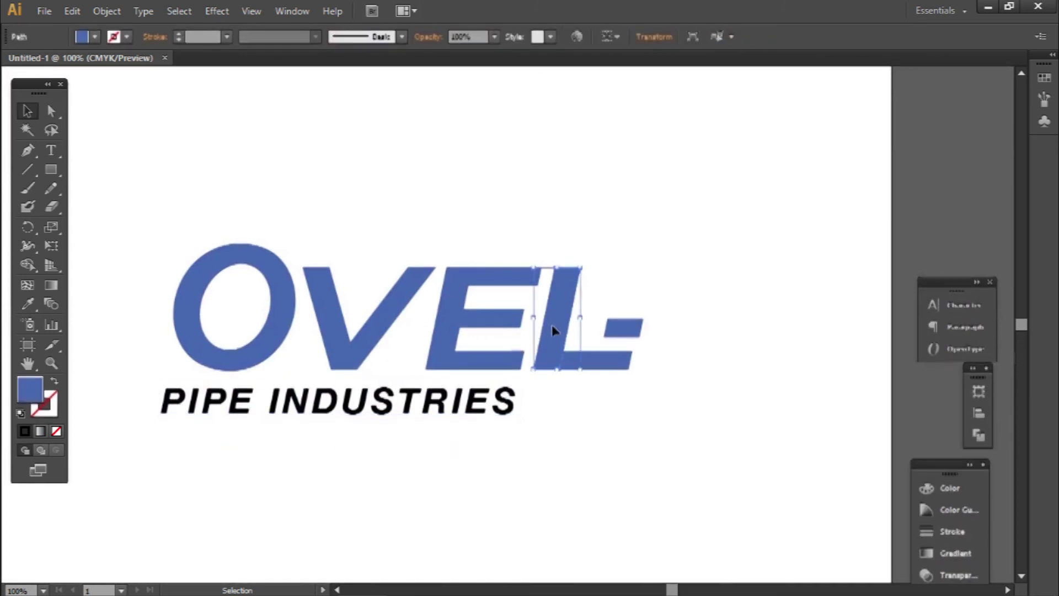
{"action": "left_click_drag", "start_coordinate": [553, 328], "coordinate": [530, 406]}
{"action": "key", "text": "ctrl+z"}
{"action": "left_click_drag", "start_coordinate": [553, 329], "coordinate": [457, 476]}
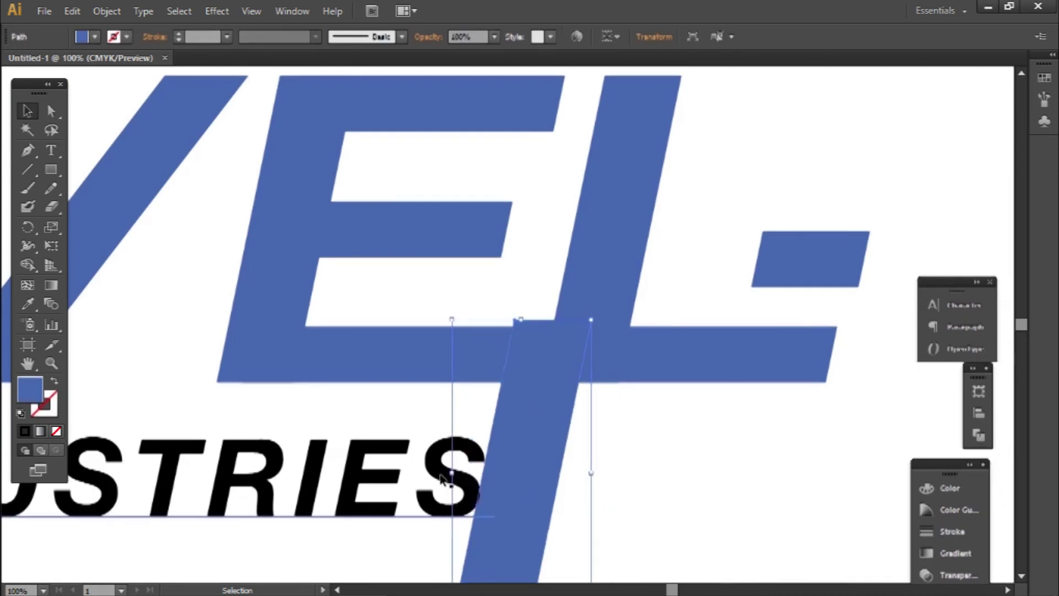
Step: Slide the tagline right to end at the stem, then select the tagline on the blue logo's artboard
{"action": "left_click", "coordinate": [456, 475]}
{"action": "scroll", "coordinate": [457, 479], "scroll_direction": "up", "scroll_amount": 2}
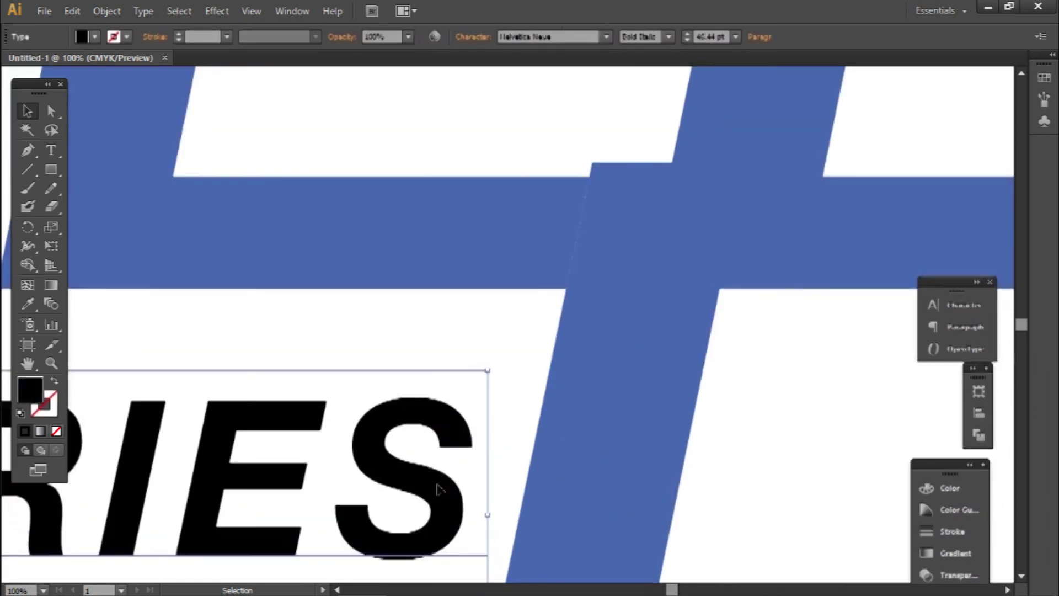
{"action": "left_click_drag", "start_coordinate": [437, 489], "coordinate": [504, 490]}
{"action": "scroll", "coordinate": [515, 418], "scroll_direction": "down", "scroll_amount": 2}
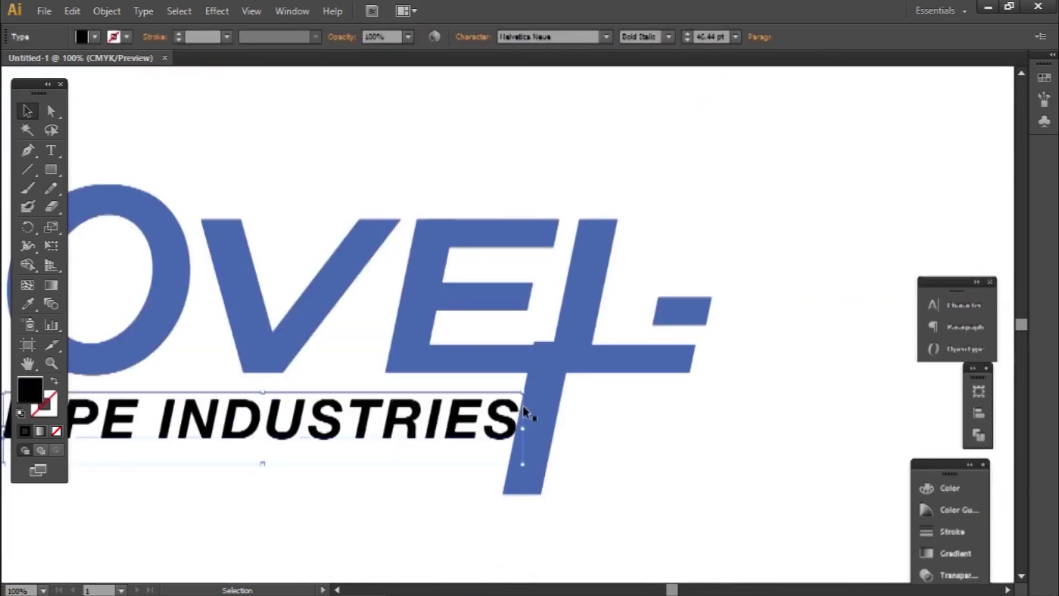
{"action": "scroll", "coordinate": [525, 411], "scroll_direction": "down", "scroll_amount": 2}
{"action": "left_click", "coordinate": [511, 451]}
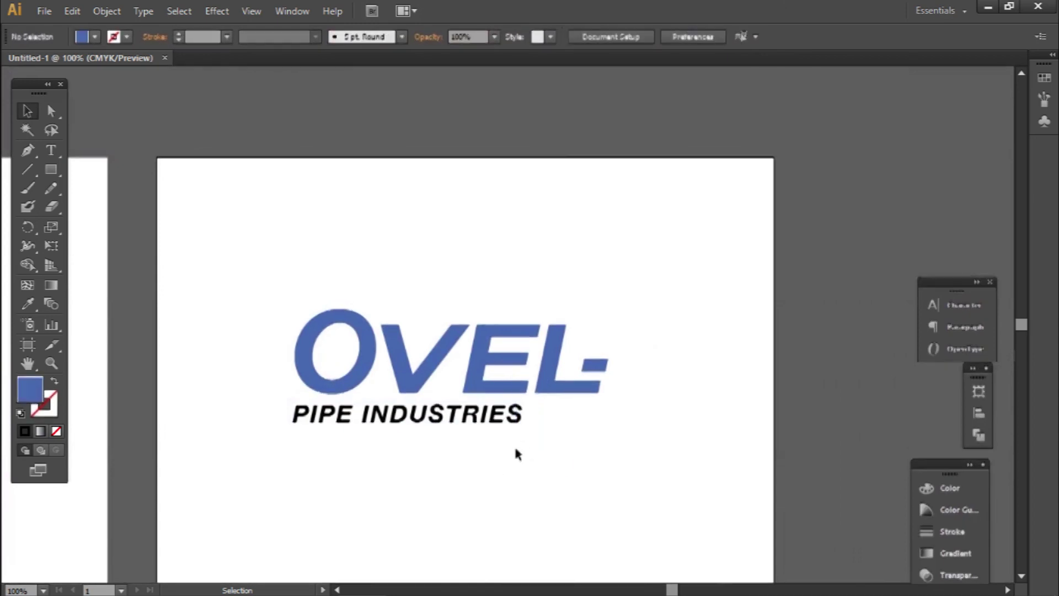
{"action": "scroll", "coordinate": [443, 444], "scroll_direction": "down", "scroll_amount": 2}
{"action": "left_click_drag", "start_coordinate": [475, 461], "coordinate": [367, 427]}
{"action": "left_click", "coordinate": [324, 394]}
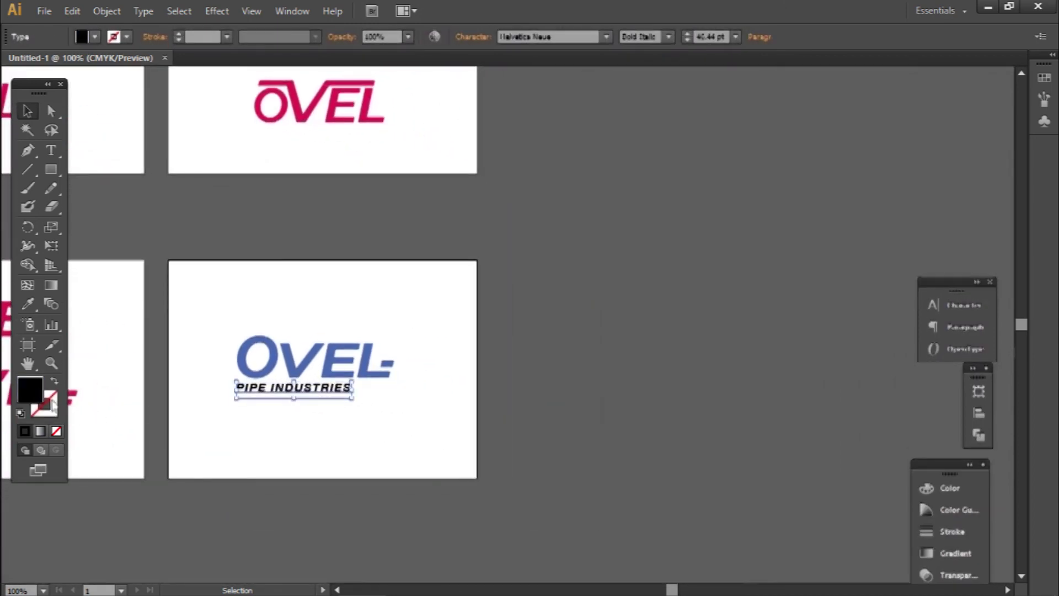
Step: Change the tagline's fill from black to dark gray in the Color Picker
{"action": "double_click", "coordinate": [30, 389]}
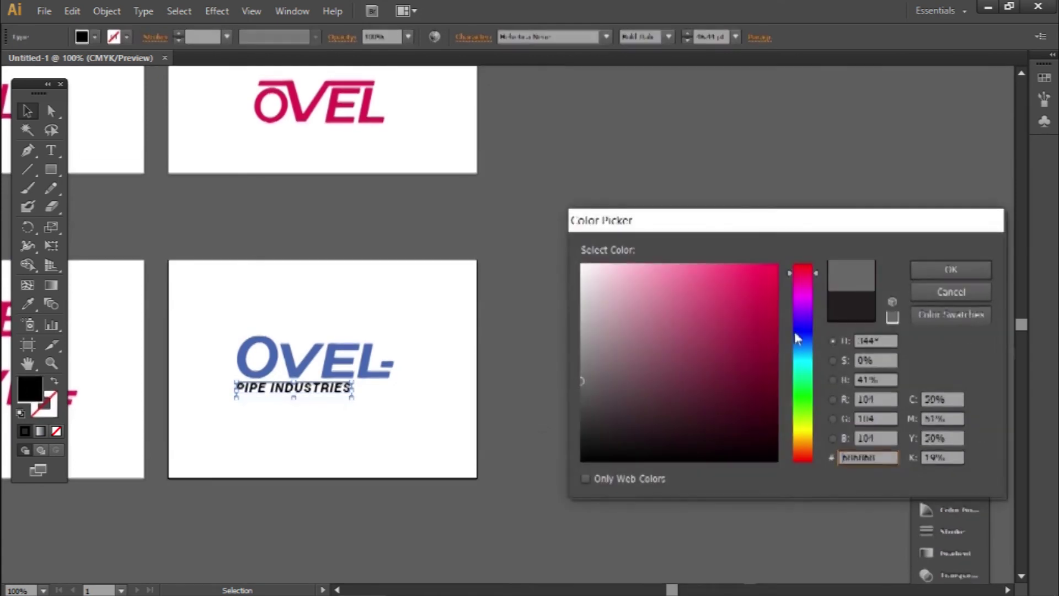
{"action": "key", "text": "Return"}
{"action": "left_click", "coordinate": [364, 449]}
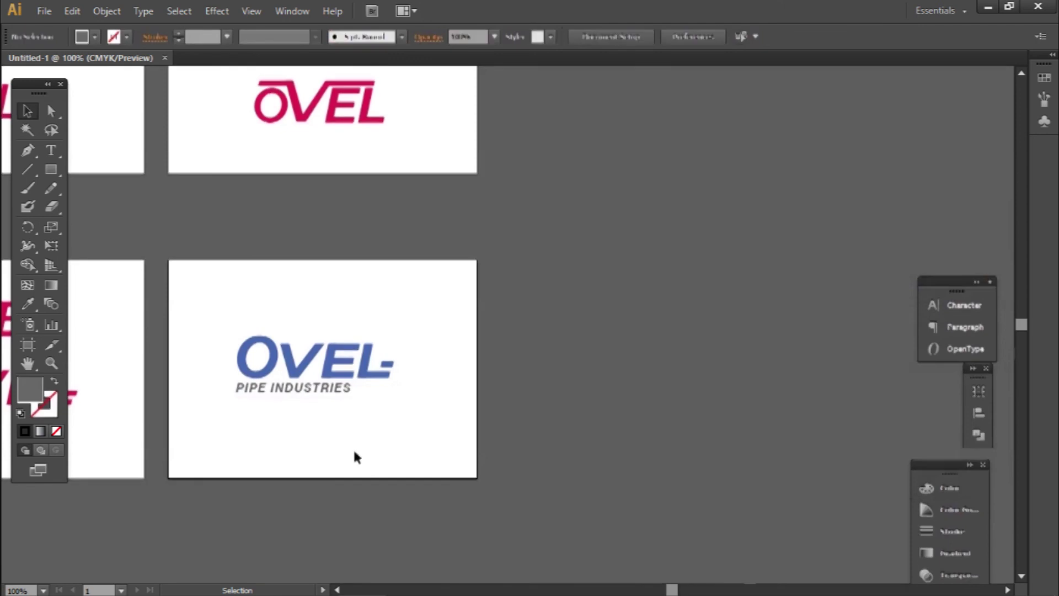
{"action": "scroll", "coordinate": [353, 448], "scroll_direction": "down", "scroll_amount": 1}
{"action": "scroll", "coordinate": [355, 438], "scroll_direction": "down", "scroll_amount": 1}
{"action": "scroll", "coordinate": [264, 435], "scroll_direction": "up", "scroll_amount": 1}
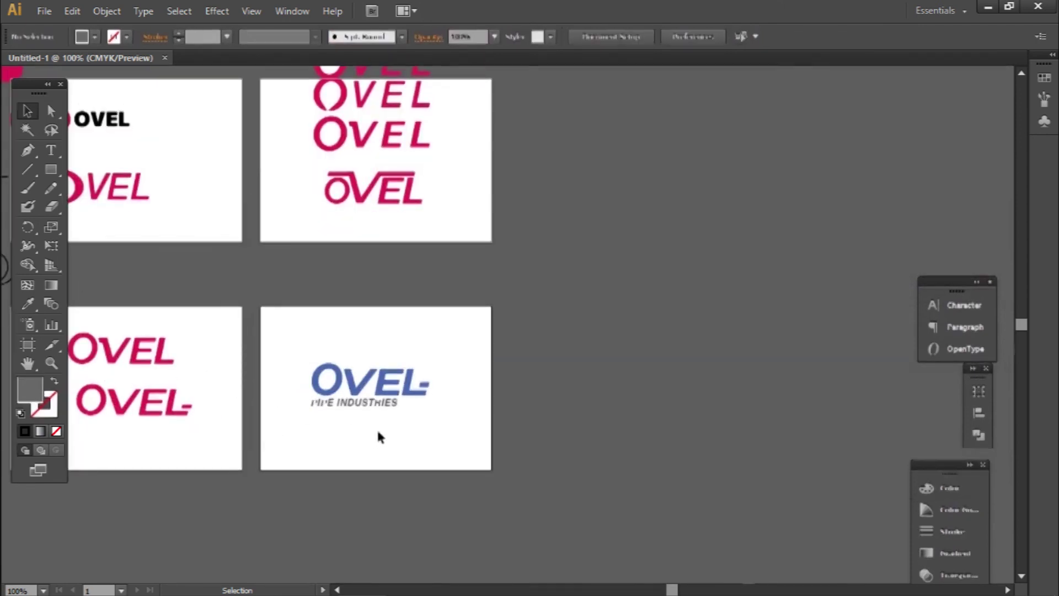
{"action": "scroll", "coordinate": [377, 436], "scroll_direction": "up", "scroll_amount": 2}
Step: Scale the tagline down and move it right under EL-
{"action": "left_click", "coordinate": [309, 359]}
{"action": "left_click_drag", "start_coordinate": [200, 369], "coordinate": [228, 378]}
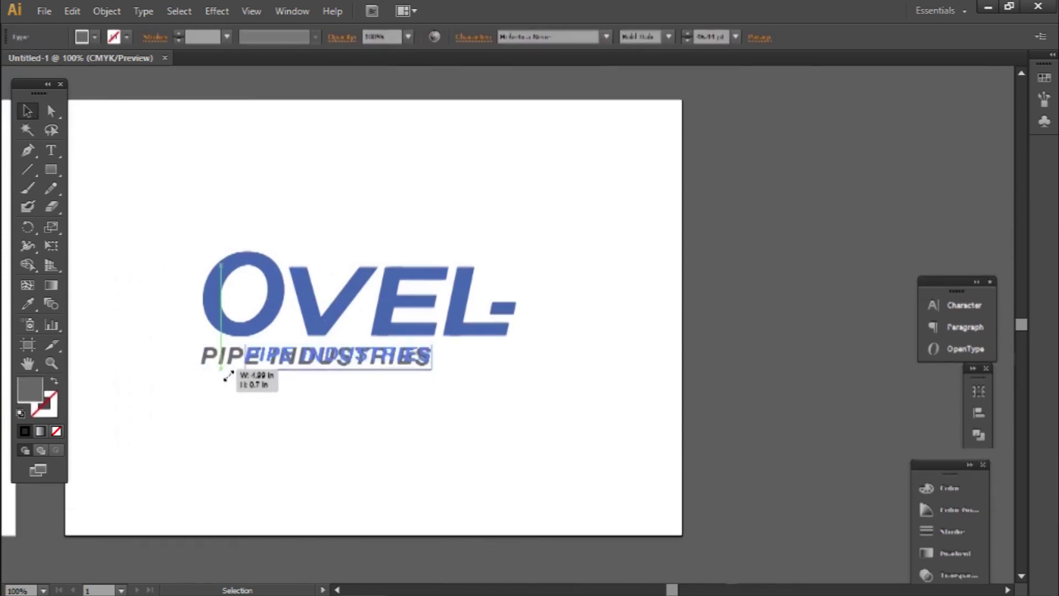
{"action": "left_click", "coordinate": [231, 399]}
{"action": "mouse_move", "coordinate": [392, 360]}
{"action": "left_mouse_down"}
{"action": "mouse_move", "coordinate": [506, 362]}
{"action": "mouse_move", "coordinate": [504, 346]}
{"action": "left_mouse_up"}
{"action": "left_click", "coordinate": [633, 333]}
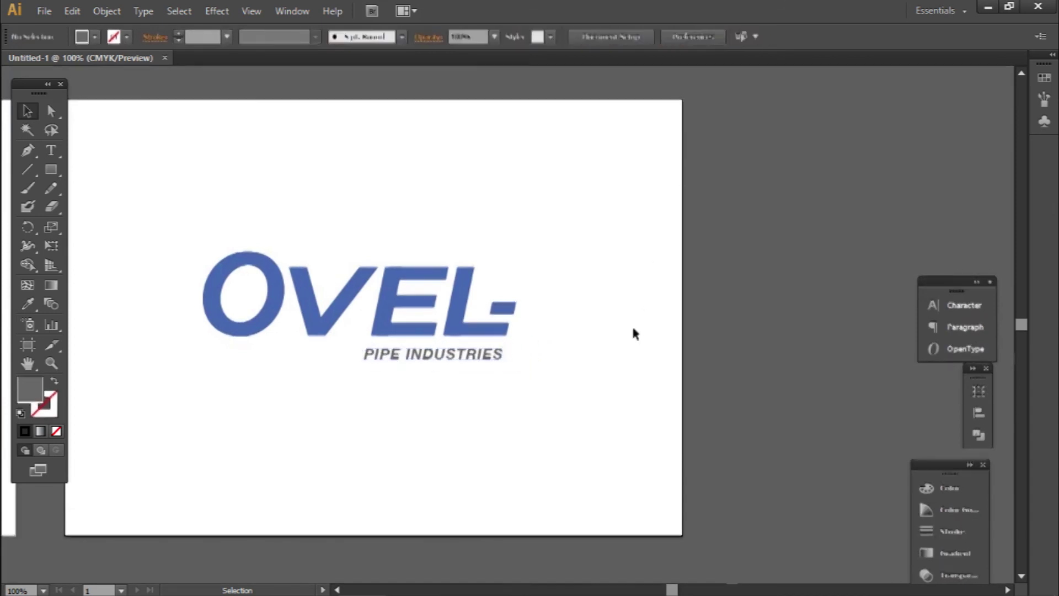
Step: Resize the tagline from its corner and shift it slightly right and up
{"action": "left_click", "coordinate": [456, 360]}
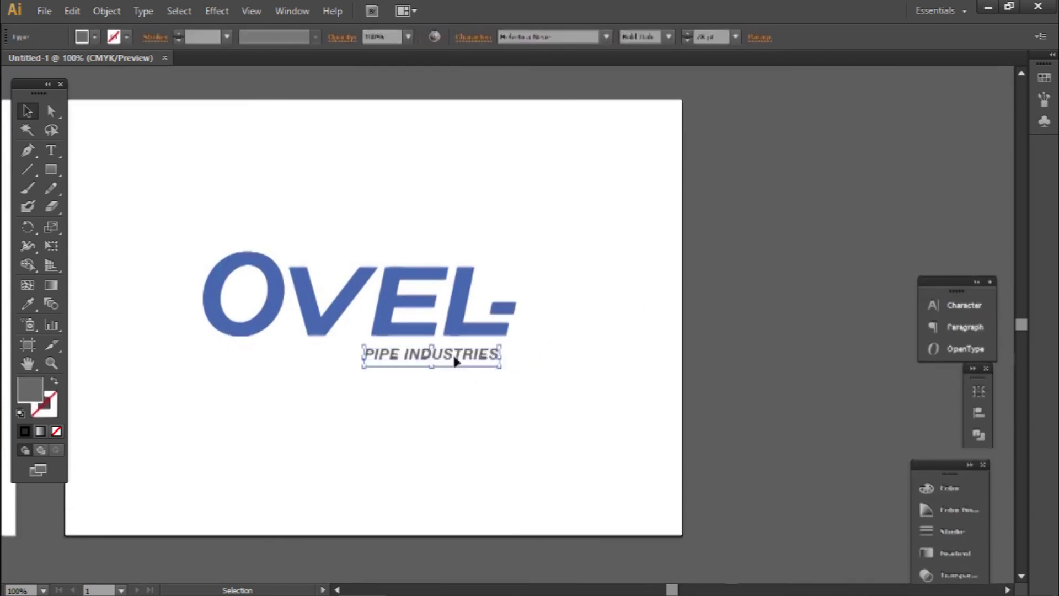
{"action": "scroll", "coordinate": [502, 359], "scroll_direction": "up", "scroll_amount": 2}
{"action": "scroll", "coordinate": [502, 358], "scroll_direction": "up", "scroll_amount": 2}
{"action": "left_click_drag", "start_coordinate": [502, 334], "coordinate": [510, 317]}
{"action": "left_click", "coordinate": [291, 374]}
{"action": "scroll", "coordinate": [209, 346], "scroll_direction": "up", "scroll_amount": 2}
{"action": "left_click_drag", "start_coordinate": [209, 345], "coordinate": [220, 341]}
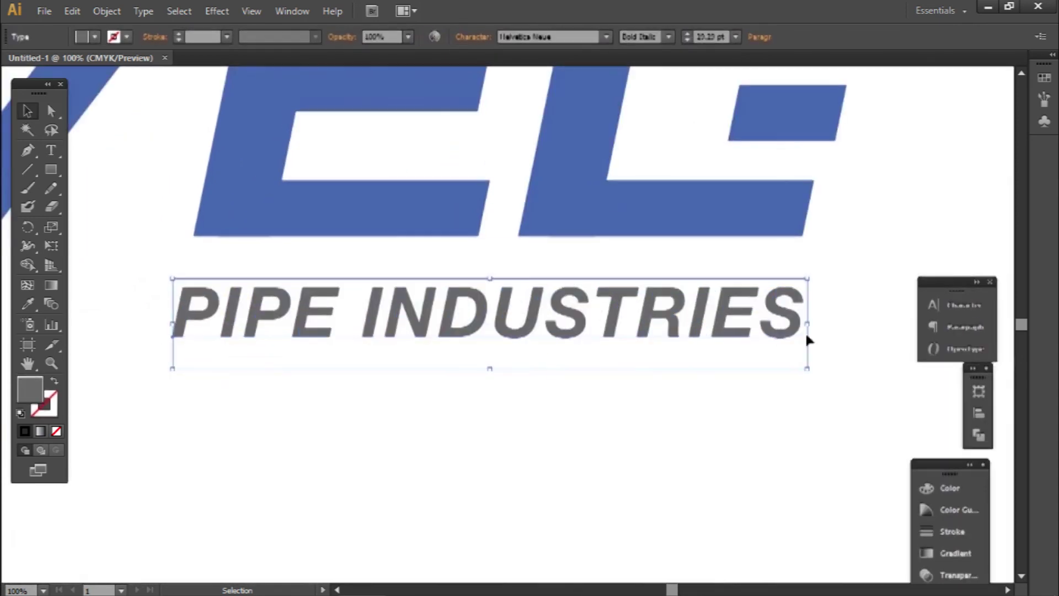
Step: Reposition the slanted blue bar beside the tagline and nudge the tagline
{"action": "left_click", "coordinate": [807, 339]}
{"action": "scroll", "coordinate": [331, 329], "scroll_direction": "down", "scroll_amount": 2}
{"action": "left_click_drag", "start_coordinate": [303, 248], "coordinate": [591, 367]}
{"action": "scroll", "coordinate": [612, 331], "scroll_direction": "up", "scroll_amount": 3}
{"action": "left_click_drag", "start_coordinate": [618, 312], "coordinate": [577, 303]}
{"action": "left_click", "coordinate": [461, 373]}
{"action": "left_click_drag", "start_coordinate": [461, 374], "coordinate": [461, 378]}
Step: Delete the slanted blue bar from the logo
{"action": "scroll", "coordinate": [458, 397], "scroll_direction": "down", "scroll_amount": 2}
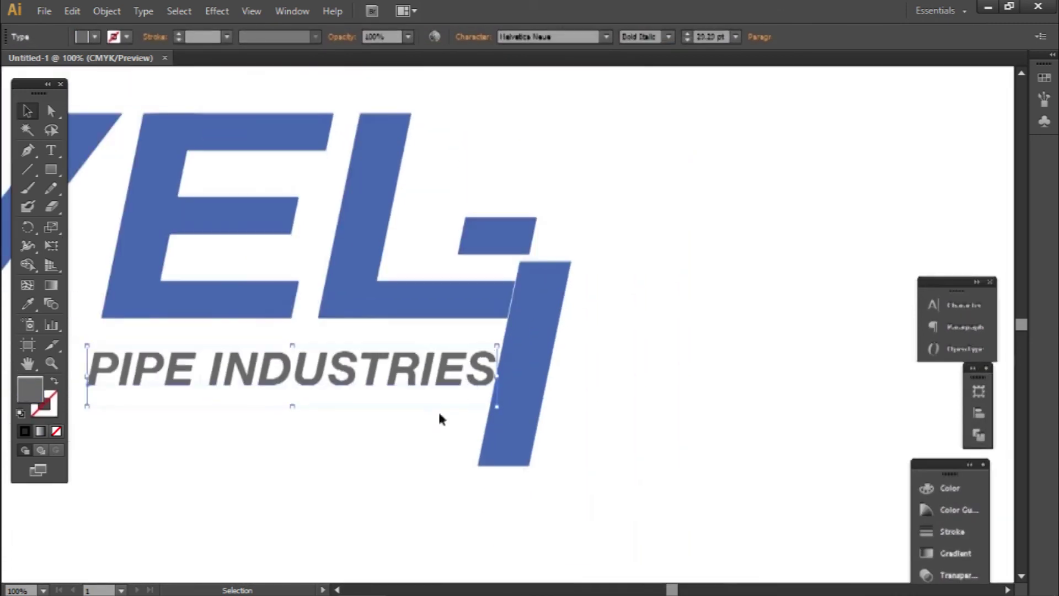
{"action": "left_click", "coordinate": [392, 461]}
{"action": "scroll", "coordinate": [463, 442], "scroll_direction": "down", "scroll_amount": 1}
{"action": "scroll", "coordinate": [470, 435], "scroll_direction": "down", "scroll_amount": 1}
{"action": "left_click", "coordinate": [469, 435]}
{"action": "key", "text": "Delete"}
{"action": "scroll", "coordinate": [501, 435], "scroll_direction": "down", "scroll_amount": 2}
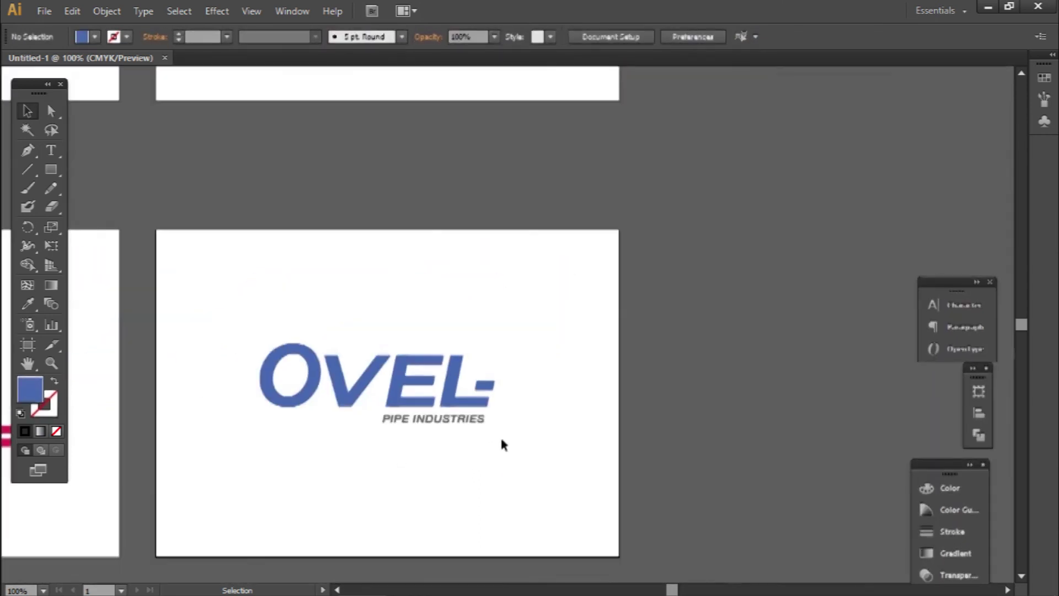
Step: Try the tagline under OVEL's left edge and under EL-, then move it back under OVE
{"action": "scroll", "coordinate": [450, 451], "scroll_direction": "up", "scroll_amount": 1}
{"action": "left_click_drag", "start_coordinate": [405, 420], "coordinate": [241, 418]}
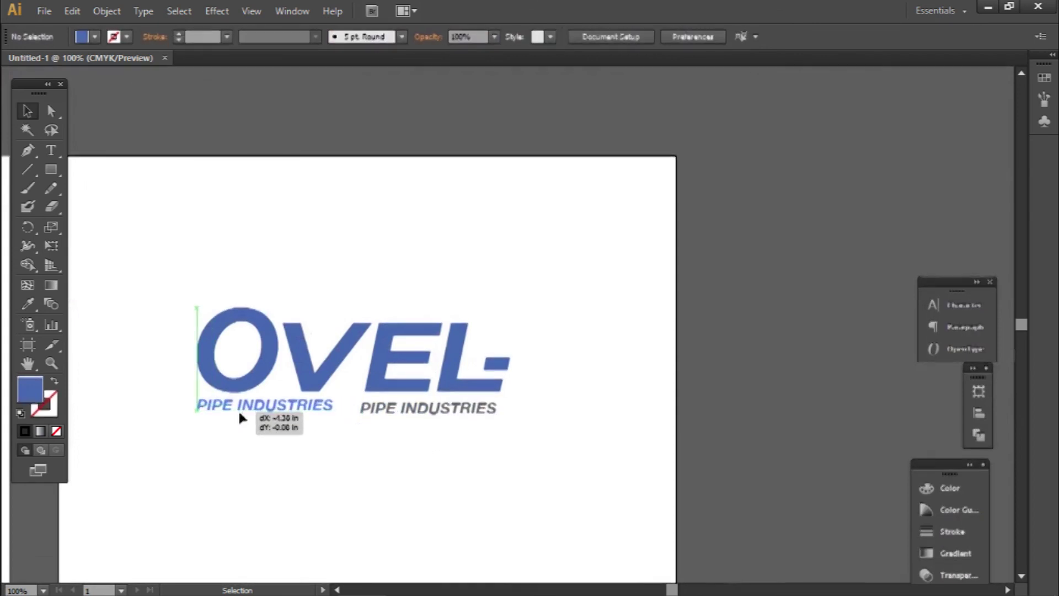
{"action": "left_click_drag", "start_coordinate": [239, 414], "coordinate": [238, 415]}
{"action": "left_click", "coordinate": [323, 441]}
{"action": "mouse_move", "coordinate": [316, 413]}
{"action": "left_mouse_down"}
{"action": "mouse_move", "coordinate": [522, 410]}
{"action": "mouse_move", "coordinate": [607, 353]}
{"action": "mouse_move", "coordinate": [554, 406]}
{"action": "left_mouse_up"}
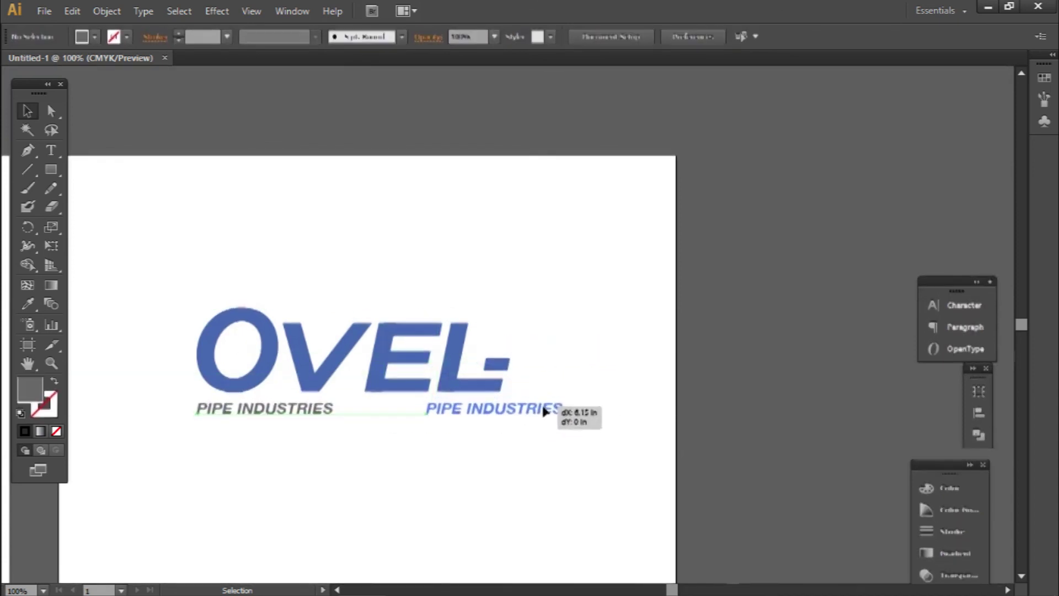
{"action": "left_click_drag", "start_coordinate": [479, 411], "coordinate": [479, 412]}
{"action": "left_click", "coordinate": [445, 443]}
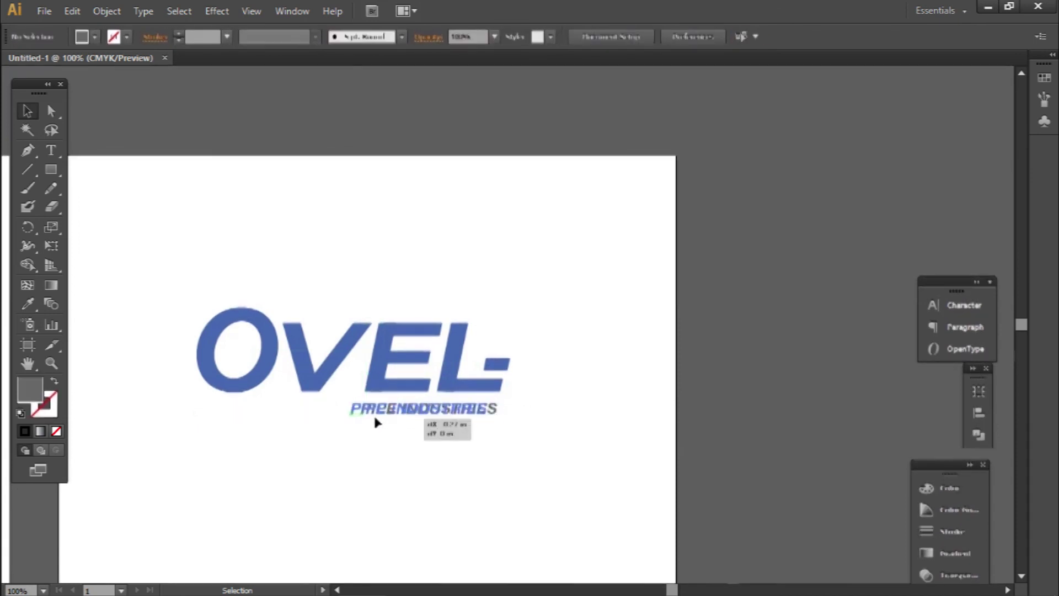
{"action": "left_click_drag", "start_coordinate": [323, 419], "coordinate": [312, 420]}
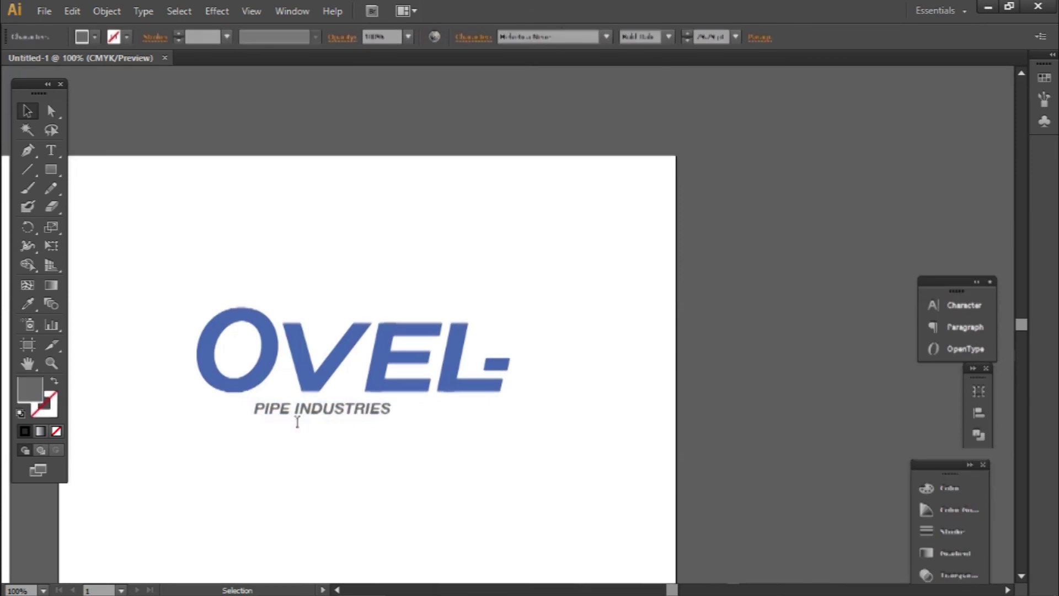
Step: Break INDUSTRIES onto its own line, move the tagline beside OVEL- and widen its tracking
{"action": "key", "text": "Return"}
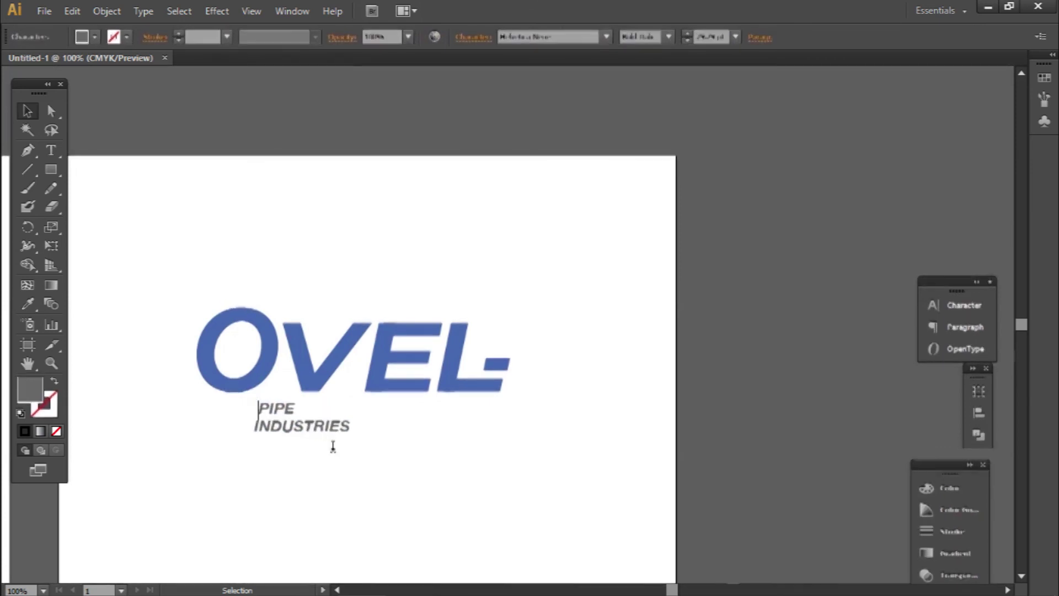
{"action": "key", "text": "Escape"}
{"action": "mouse_move", "coordinate": [293, 433]}
{"action": "left_mouse_down"}
{"action": "mouse_move", "coordinate": [529, 355]}
{"action": "mouse_move", "coordinate": [564, 329]}
{"action": "left_mouse_up"}
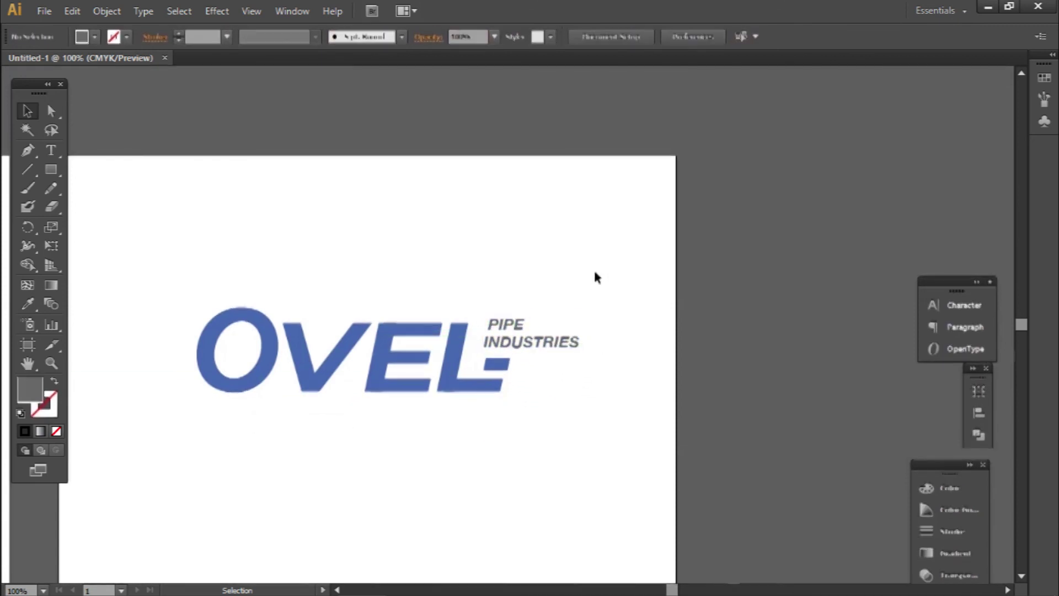
{"action": "scroll", "coordinate": [550, 371], "scroll_direction": "up", "scroll_amount": 3}
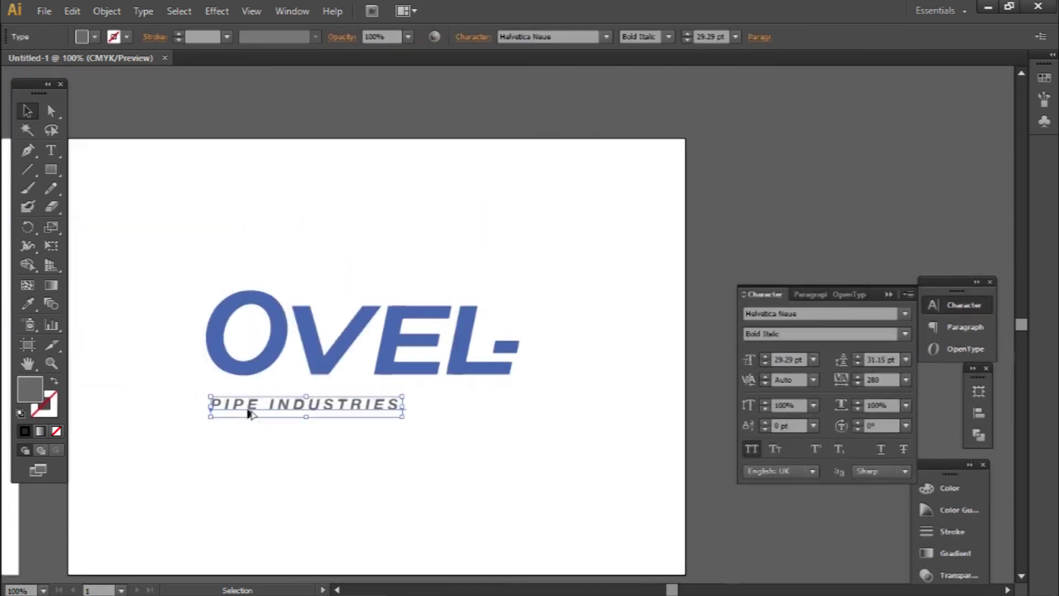
{"action": "key", "text": "alt+Right"}
{"action": "key", "text": "alt+Right"}
{"action": "key", "text": "alt+Right"}
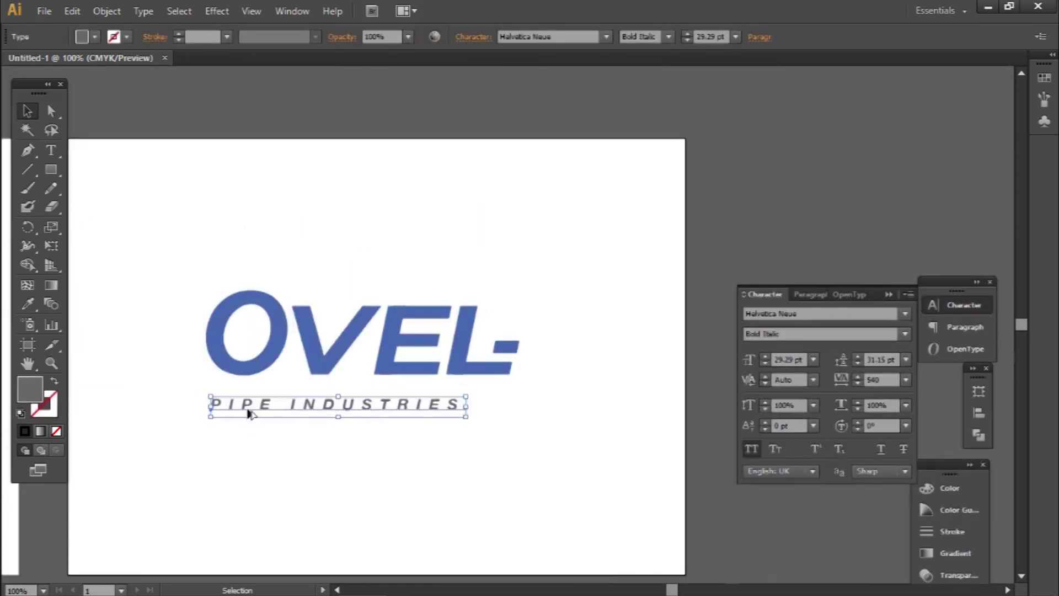
{"action": "key", "text": "alt+Right"}
{"action": "key", "text": "alt+Right"}
{"action": "key", "text": "alt+Right"}
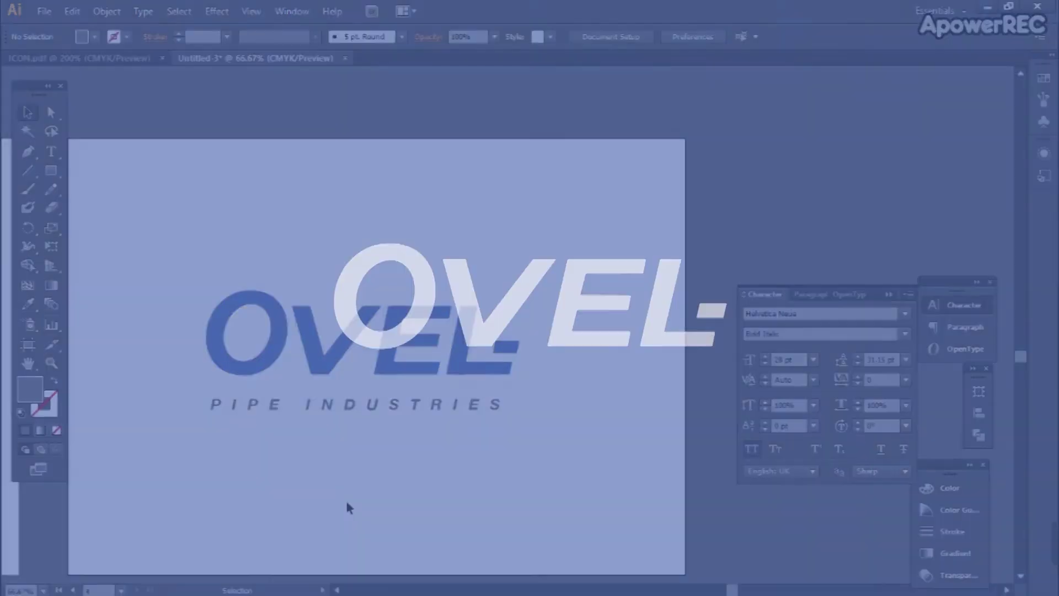